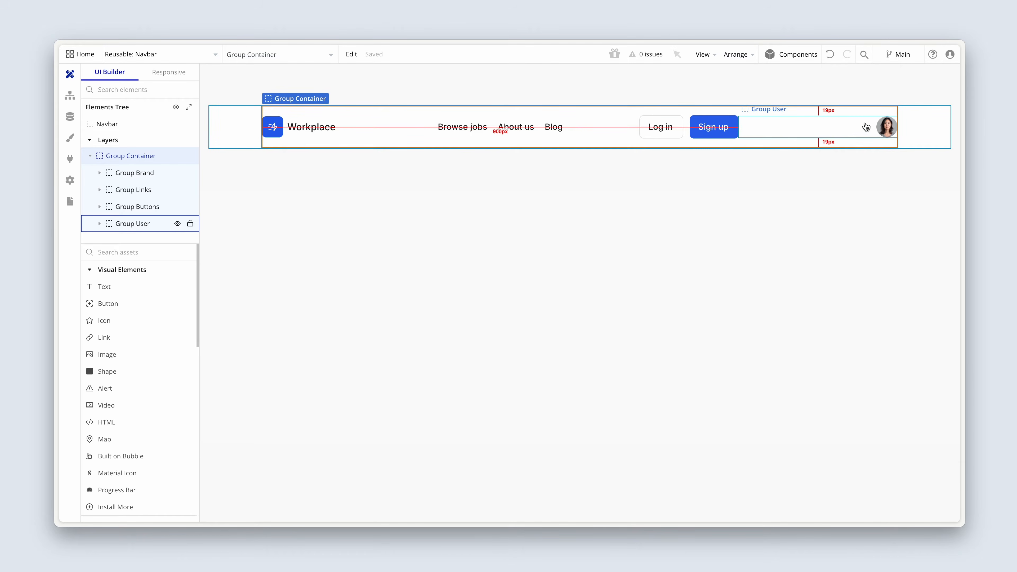
Convert the avatar image in the navbar's user group into a new reusable element named Avatar.
left_click(886, 127)
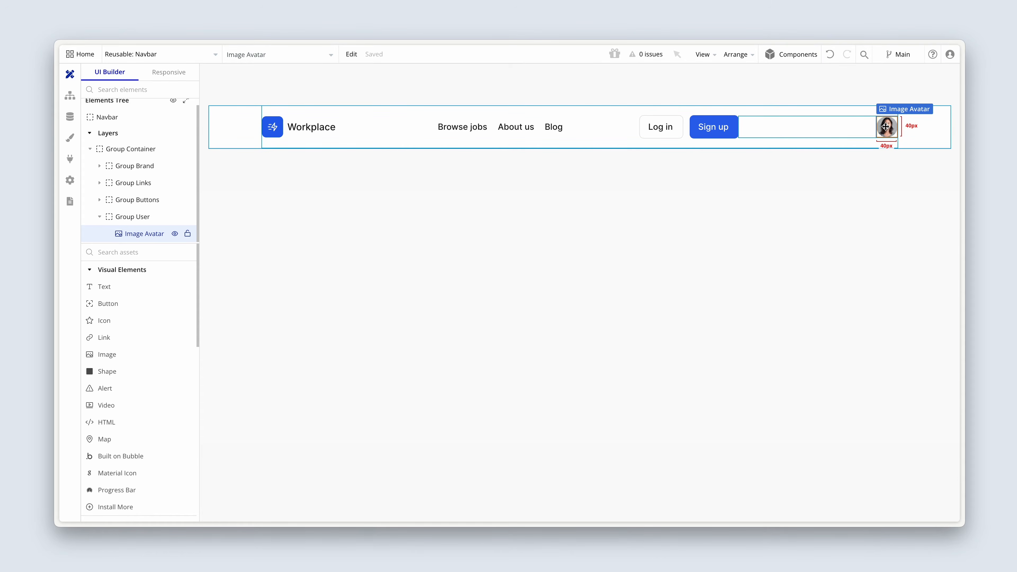
double_click(886, 127)
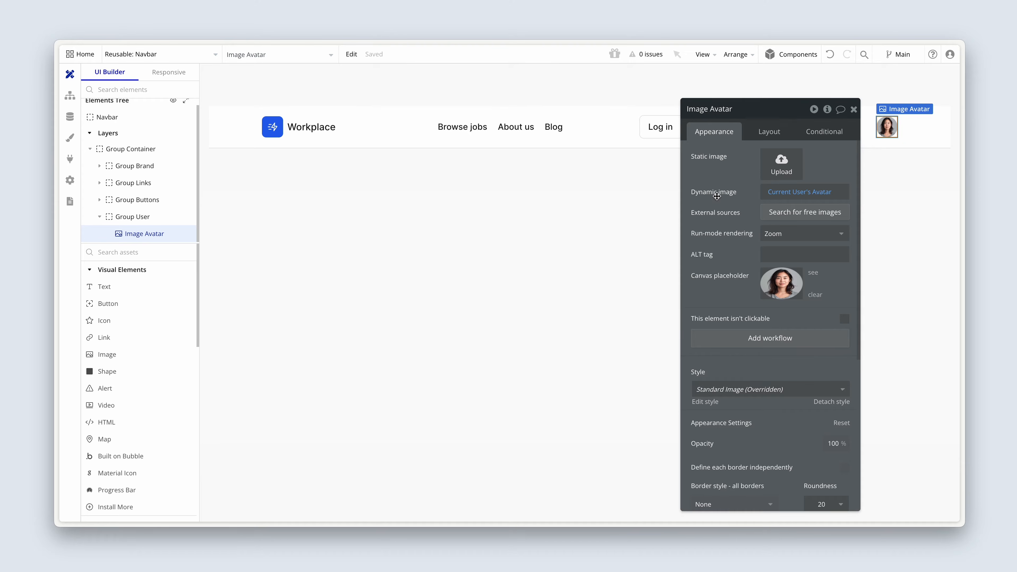
left_click_drag(717, 196, 527, 253)
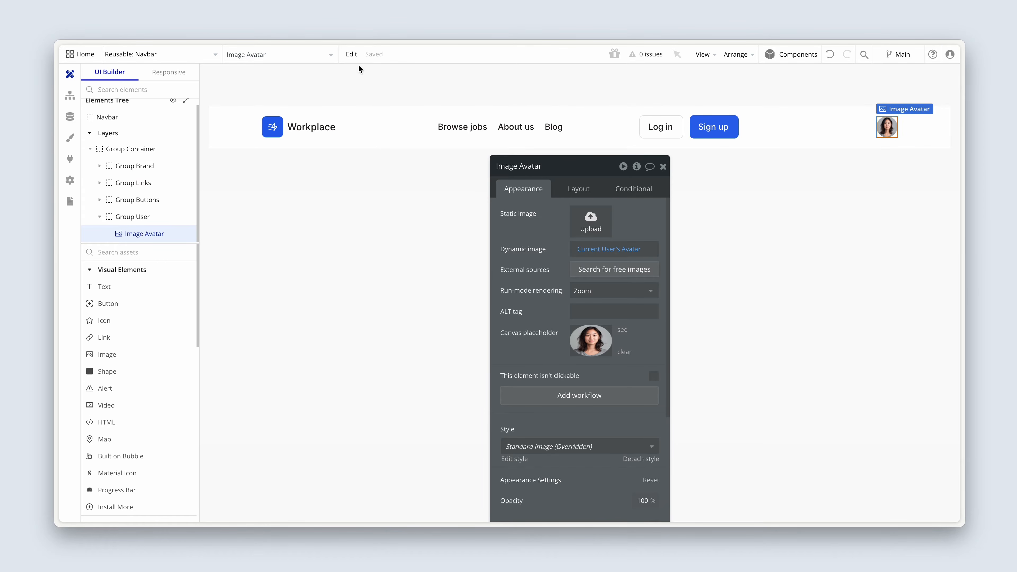
left_click(352, 56)
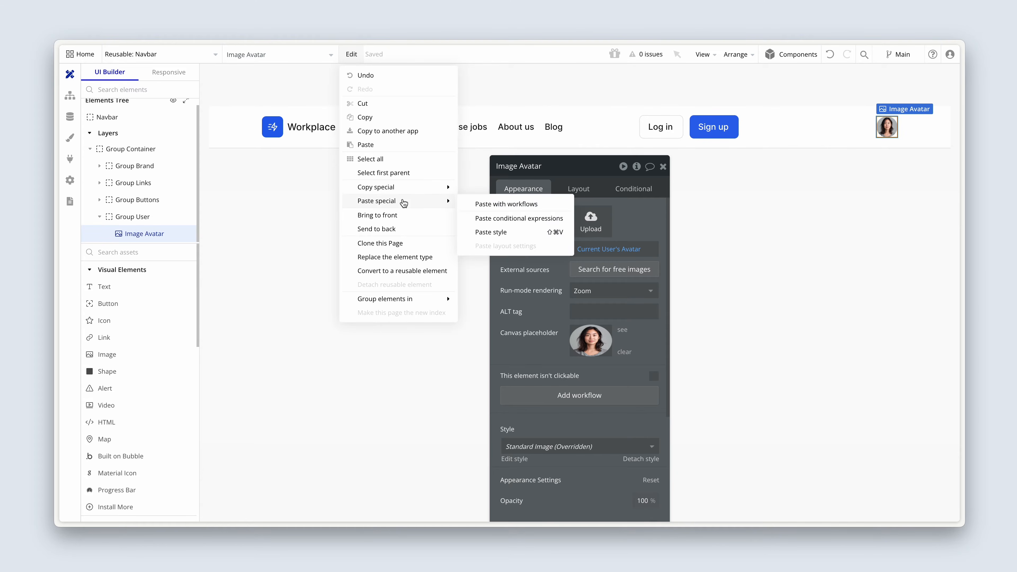
mouse_move(403, 275)
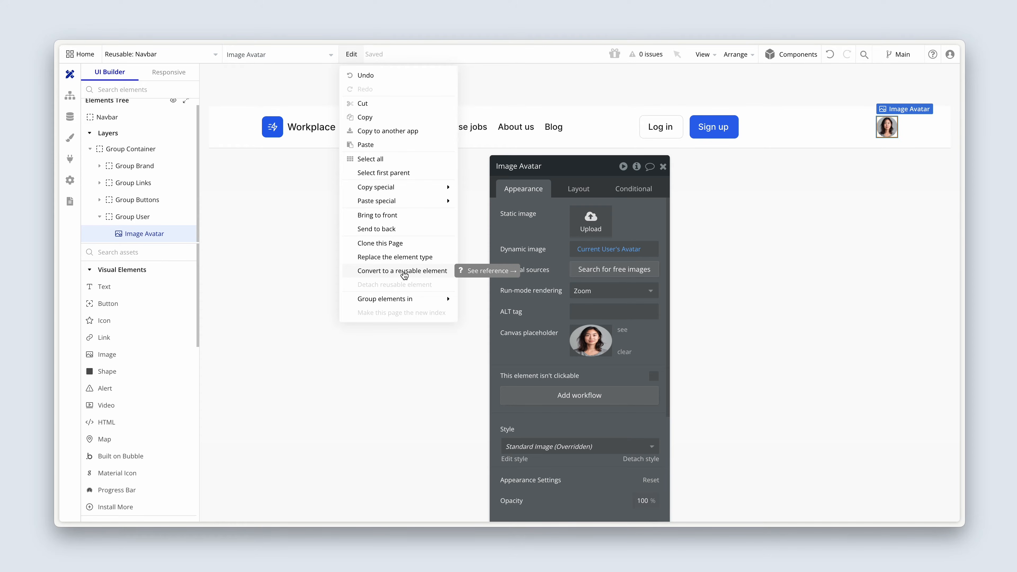
left_click(404, 272)
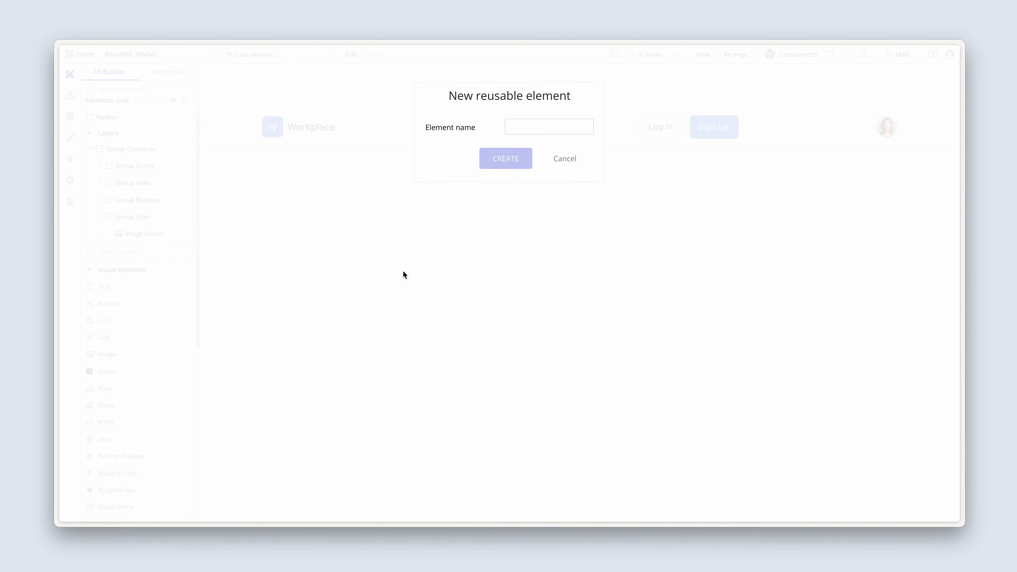
left_click(541, 125)
type("Avatar")
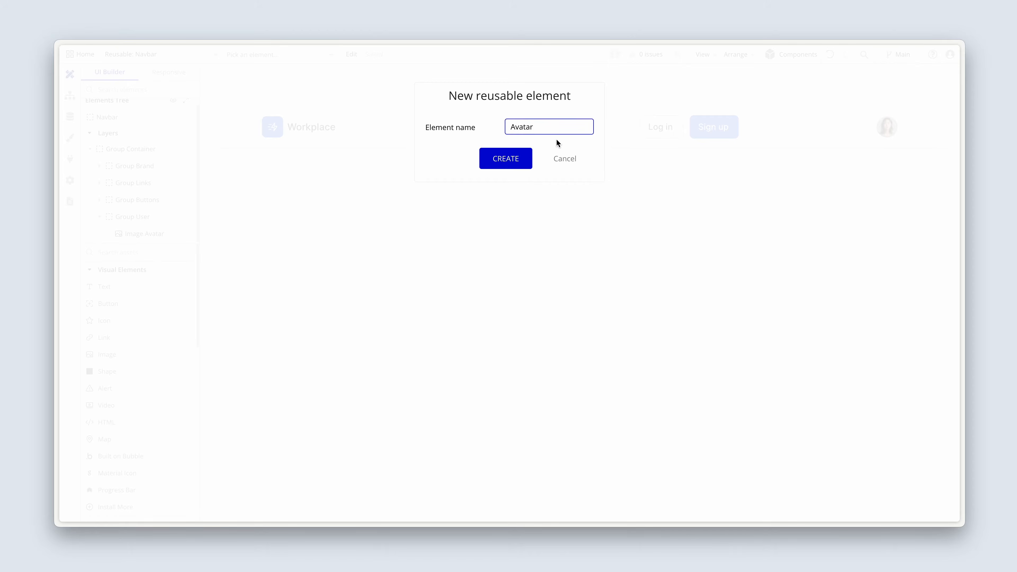
left_click(529, 157)
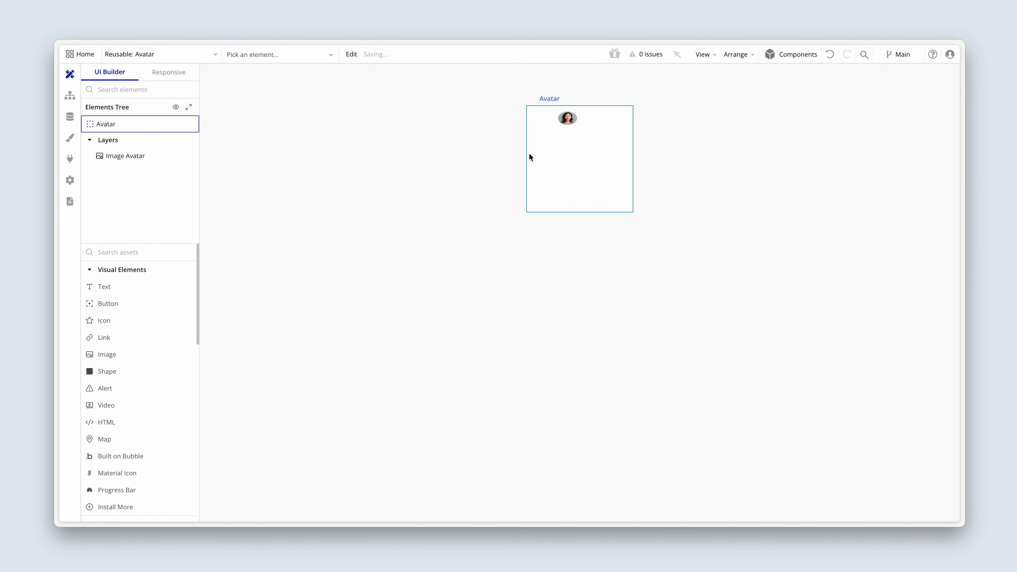
Preview Avatar in the list of reusable elements and examine its container and nested image.
left_click(188, 61)
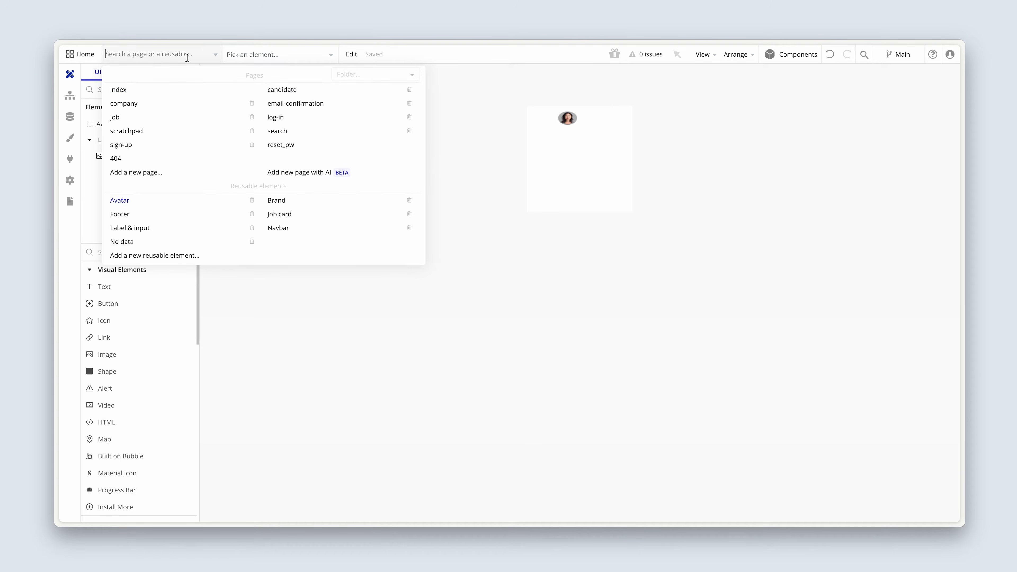
mouse_move(141, 203)
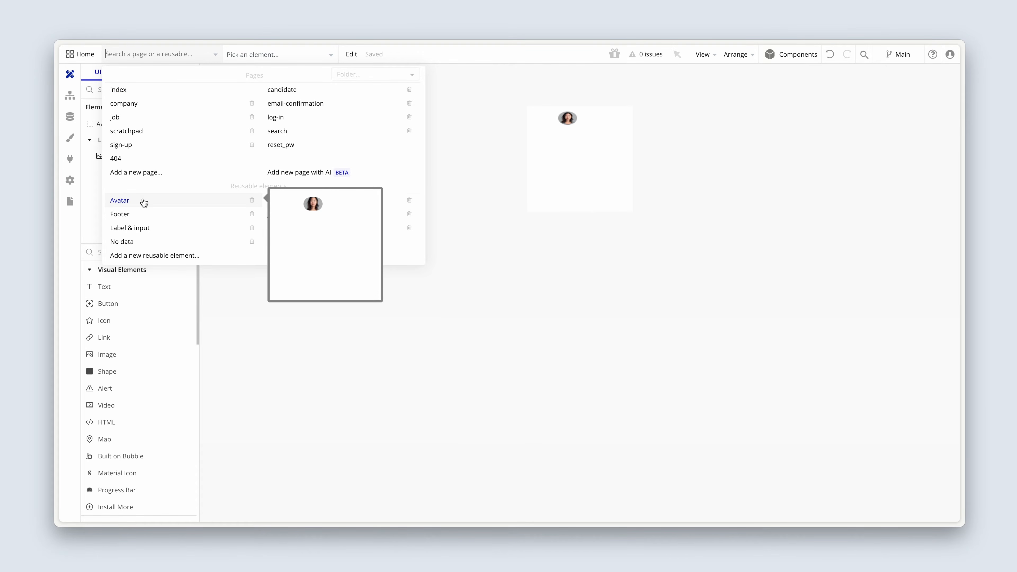
left_click(557, 144)
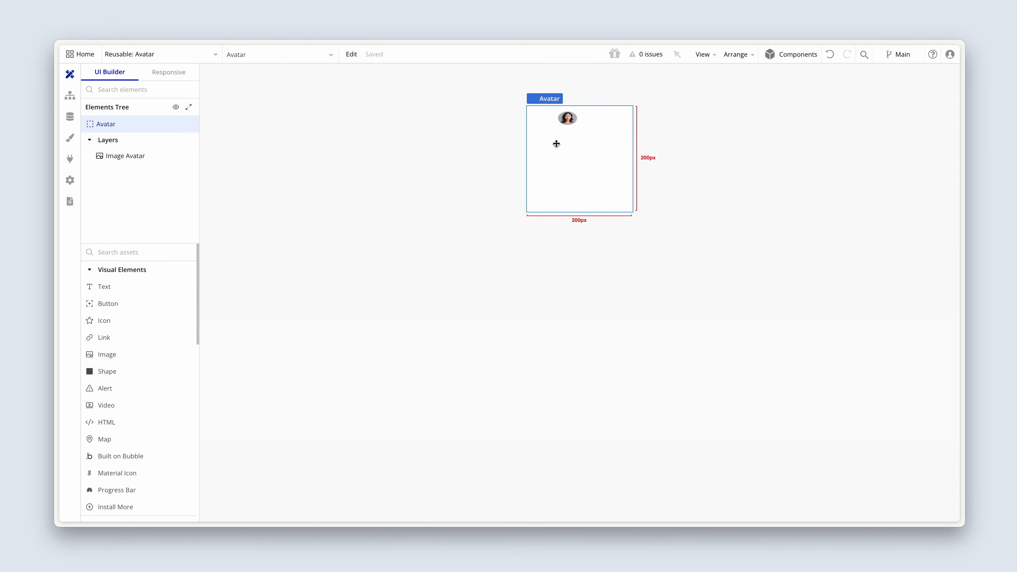
left_click(136, 159)
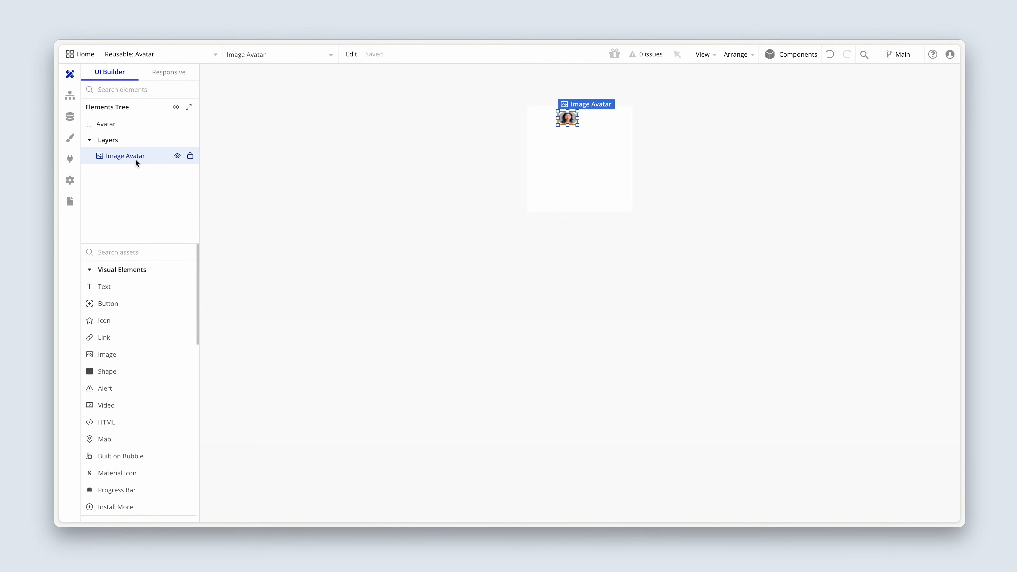
Open the Navbar reusable element and examine the layout and appearance settings of its original avatar image.
left_click(181, 56)
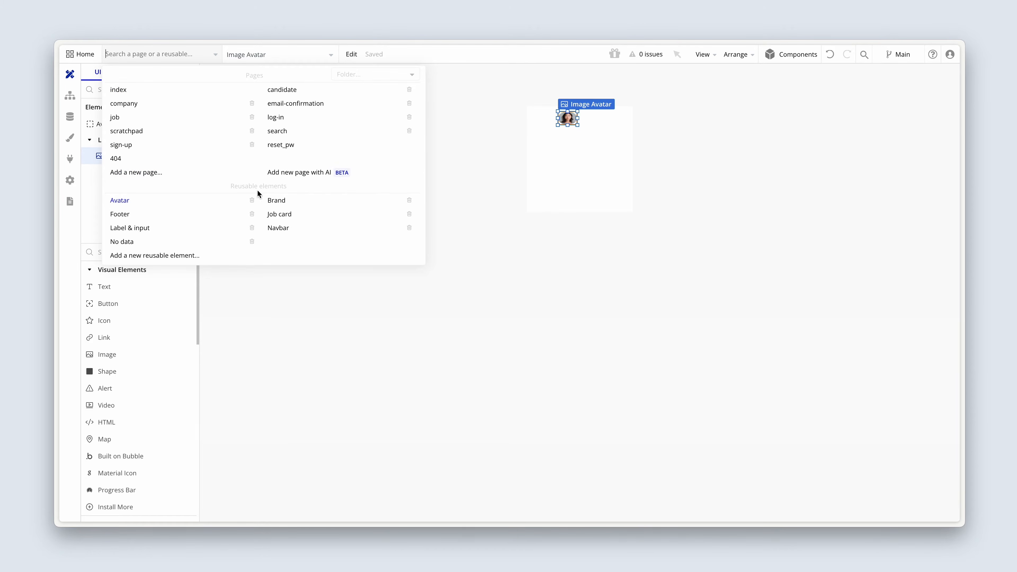
left_click(281, 227)
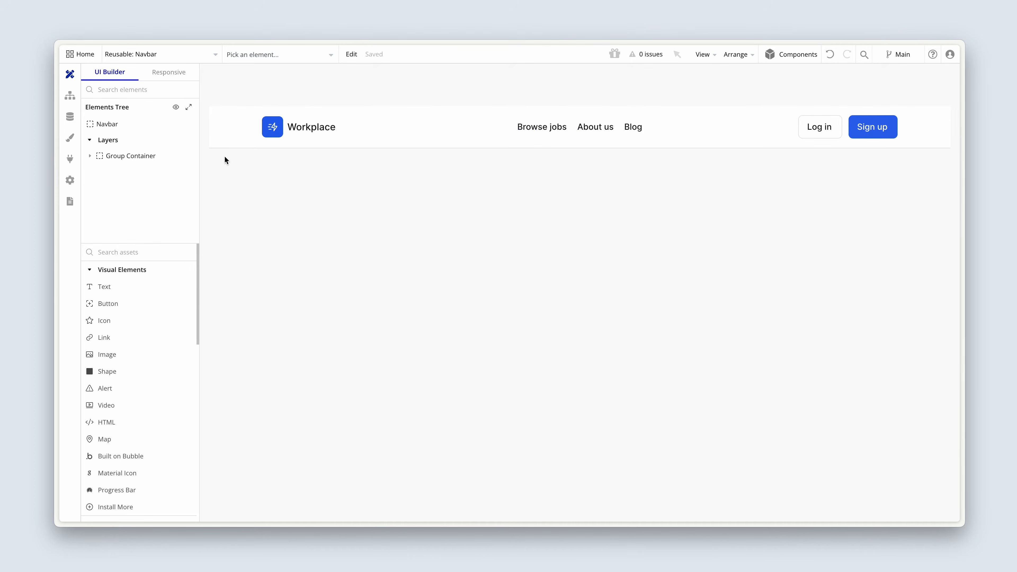
left_click(103, 158)
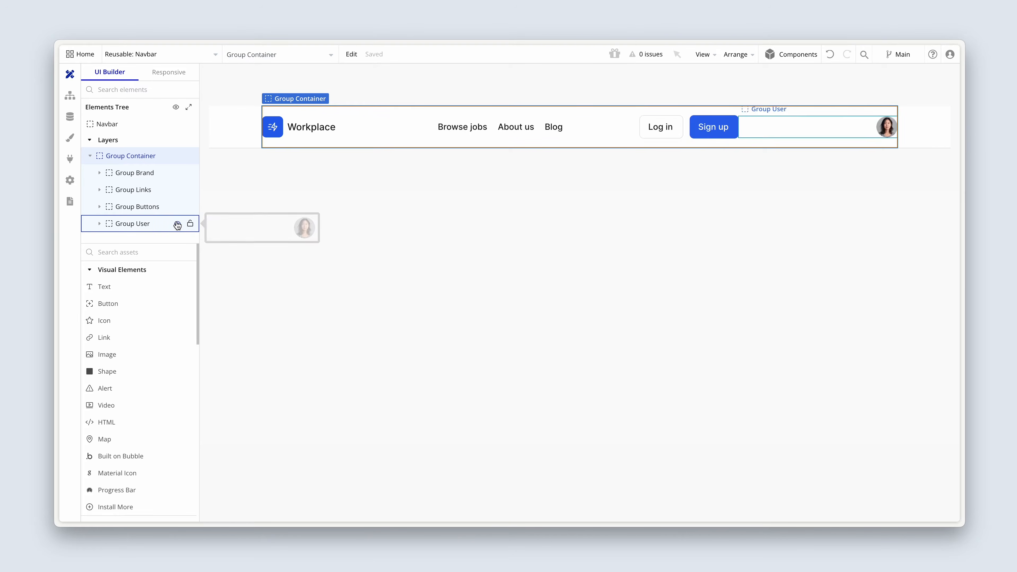
double_click(886, 126)
left_click_drag(553, 196, 722, 112)
left_click(740, 100)
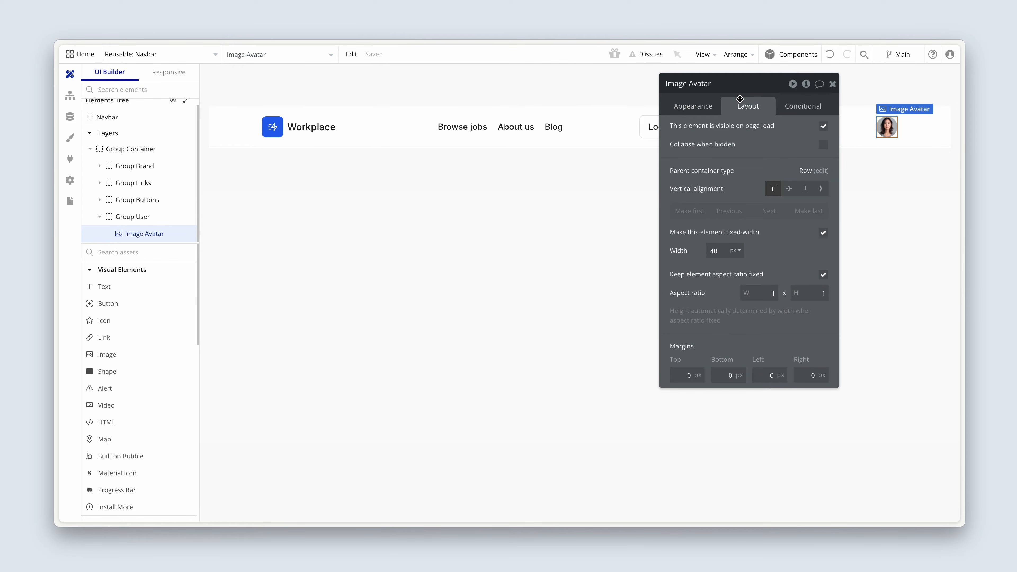
left_click(708, 110)
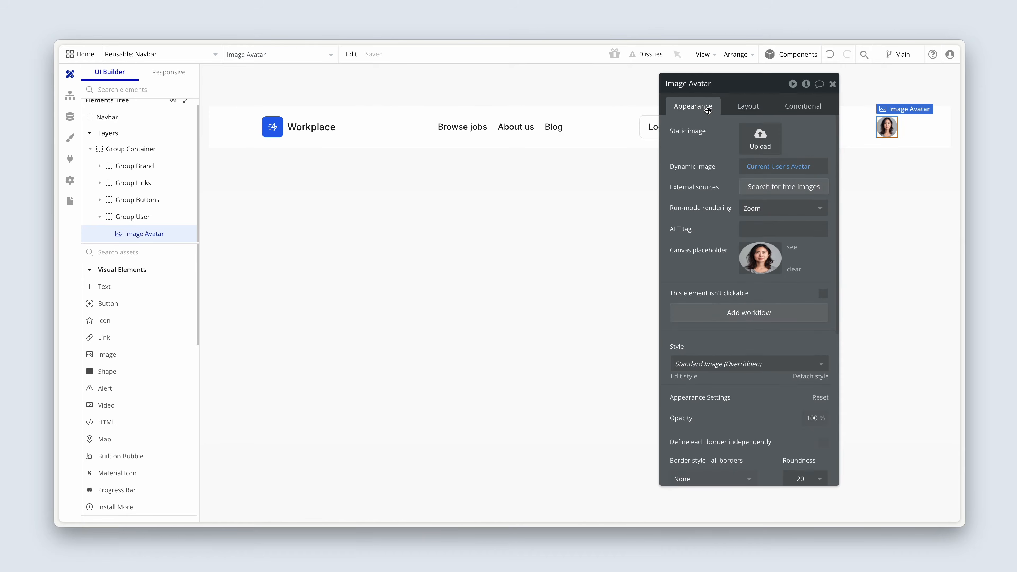
Return to the Avatar reusable element and set its container's width and height to 40.
left_click(177, 60)
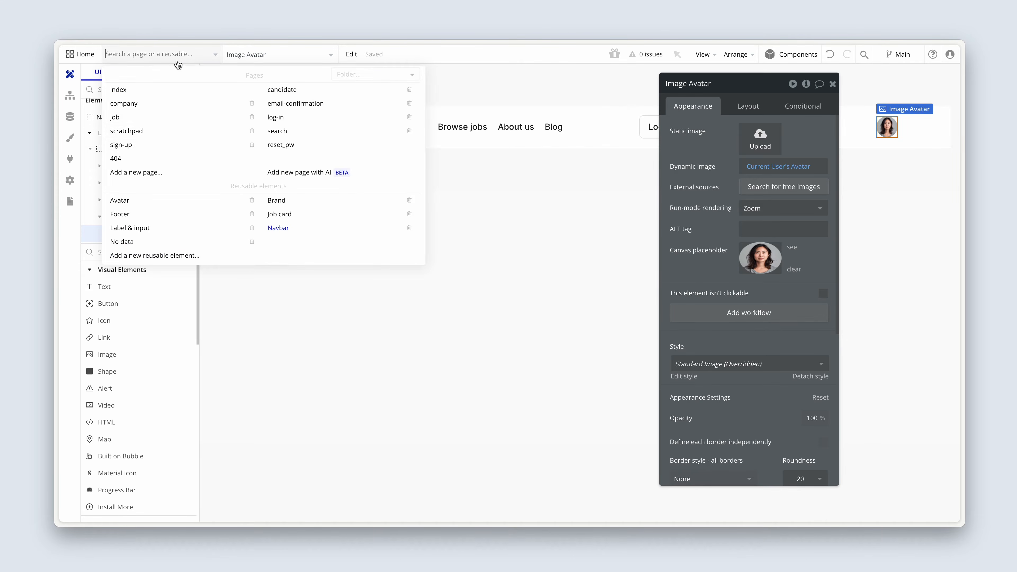
left_click(142, 201)
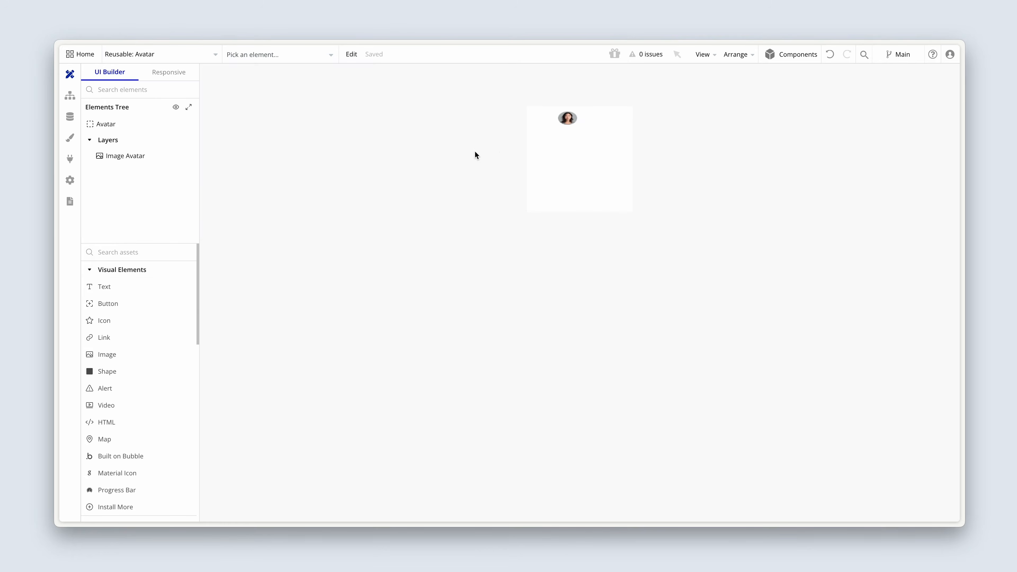
left_click(569, 120)
double_click(559, 152)
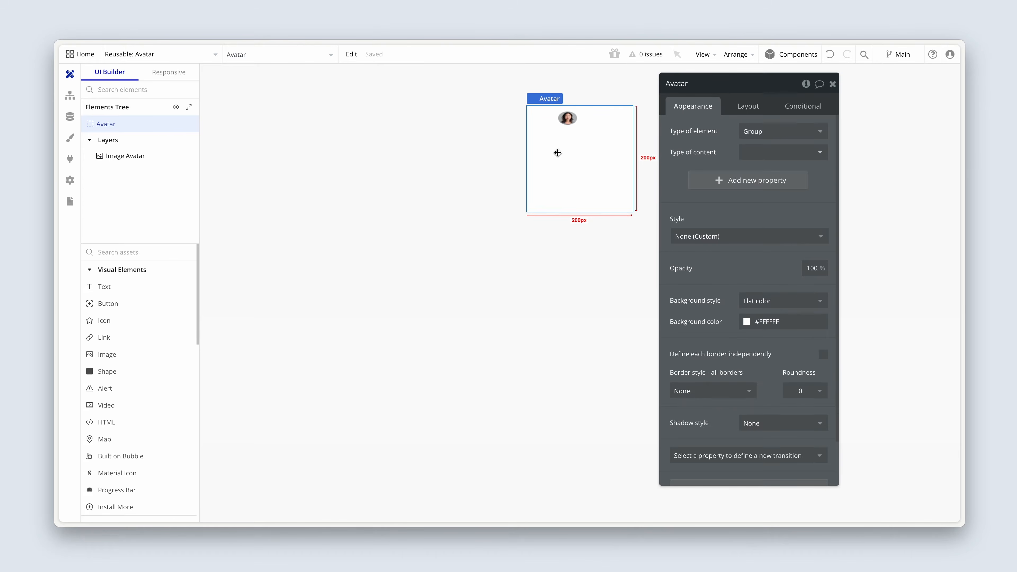
left_click_drag(698, 124, 375, 147)
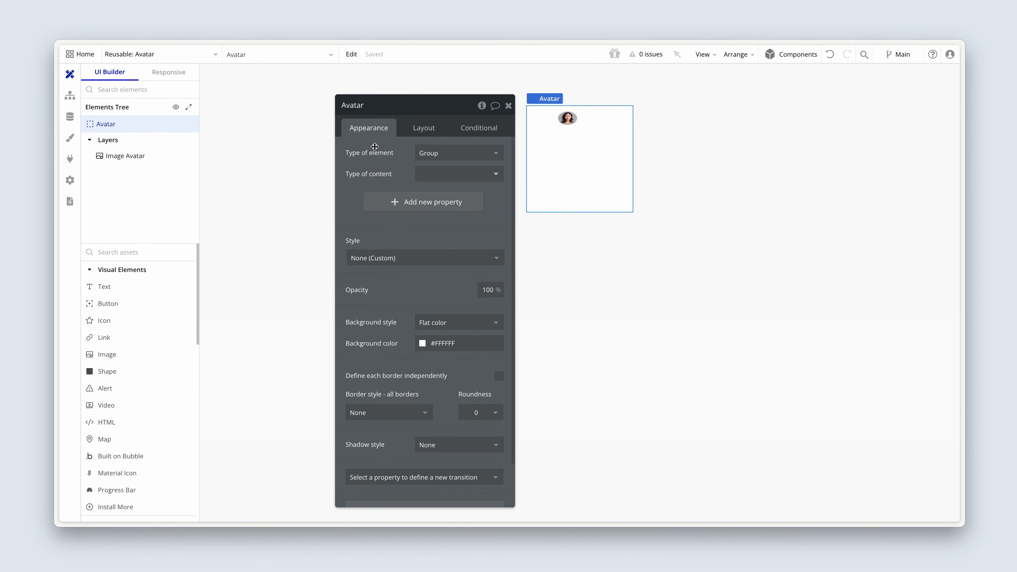
left_click(423, 129)
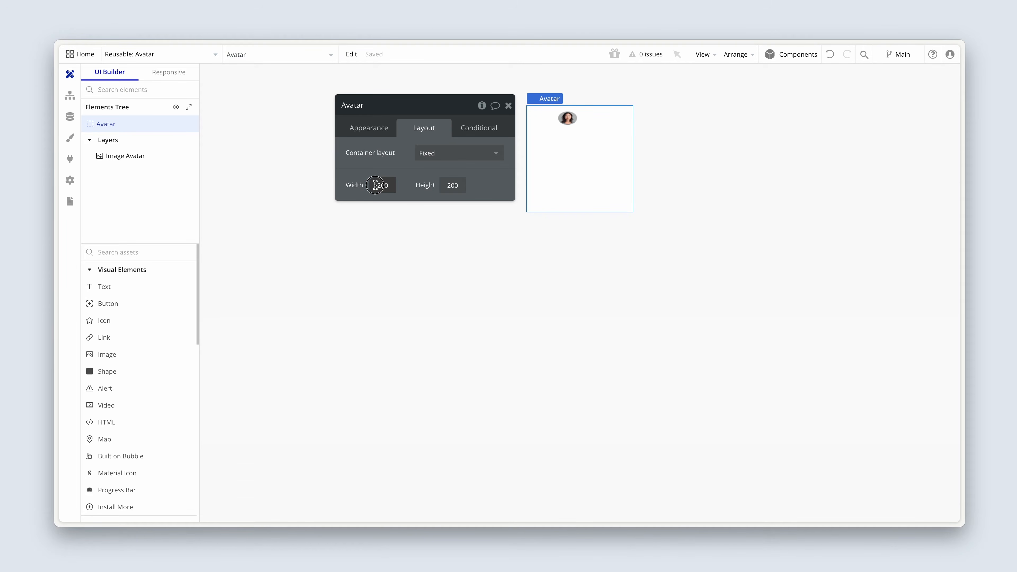
left_click_drag(376, 185, 397, 185)
type("40")
left_click(449, 186)
type("40")
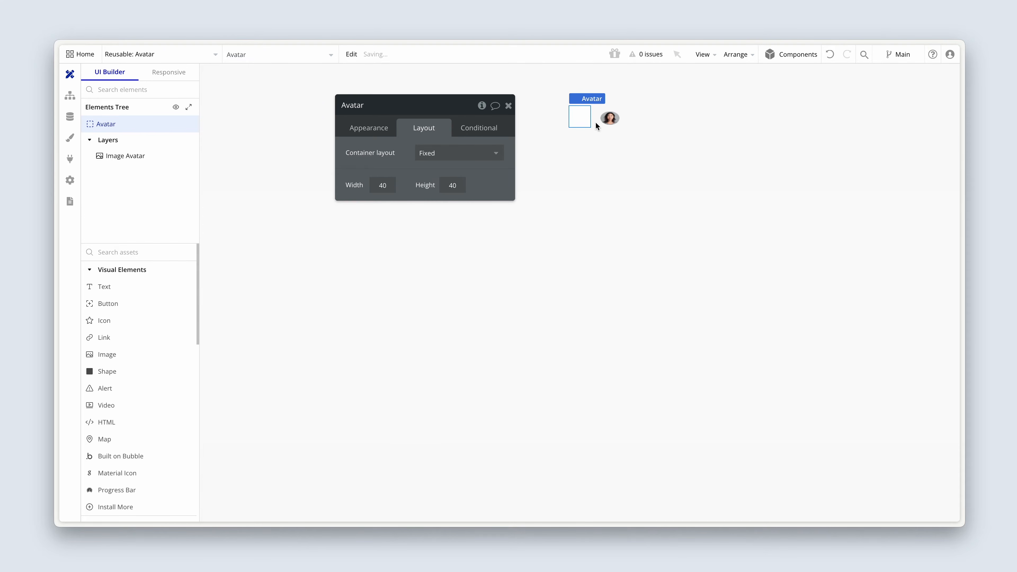
Resize the avatar image to 40 by 40 and position it at X 0, Y 0 in its container.
left_click(609, 118)
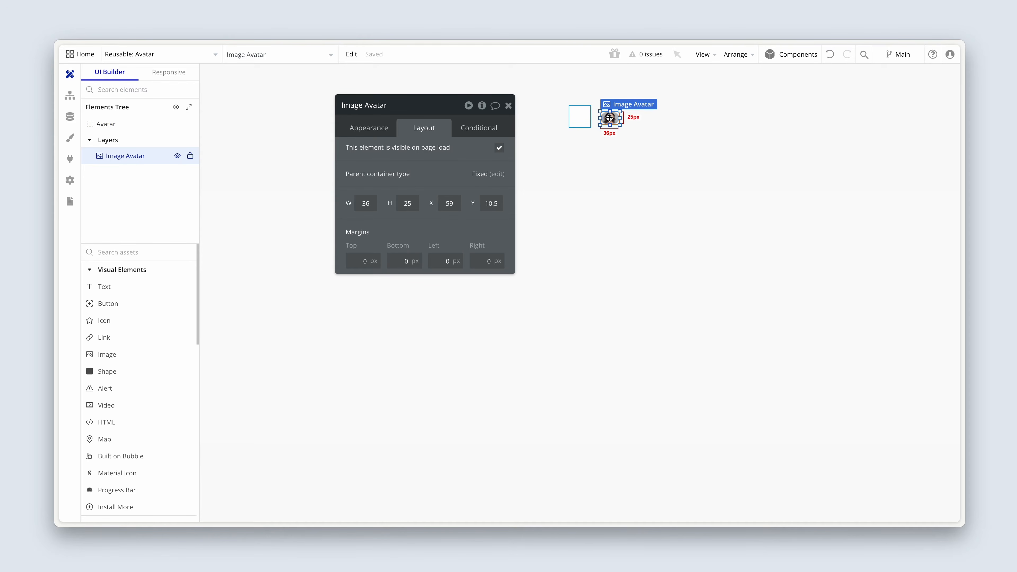
left_click_drag(609, 118, 584, 119)
double_click(372, 203)
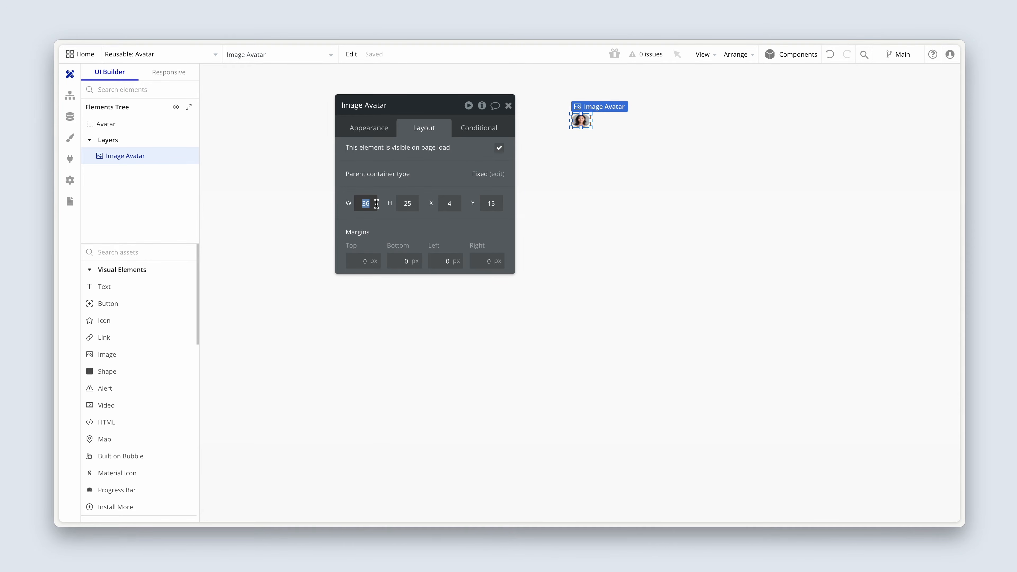
type("40")
key("Tab")
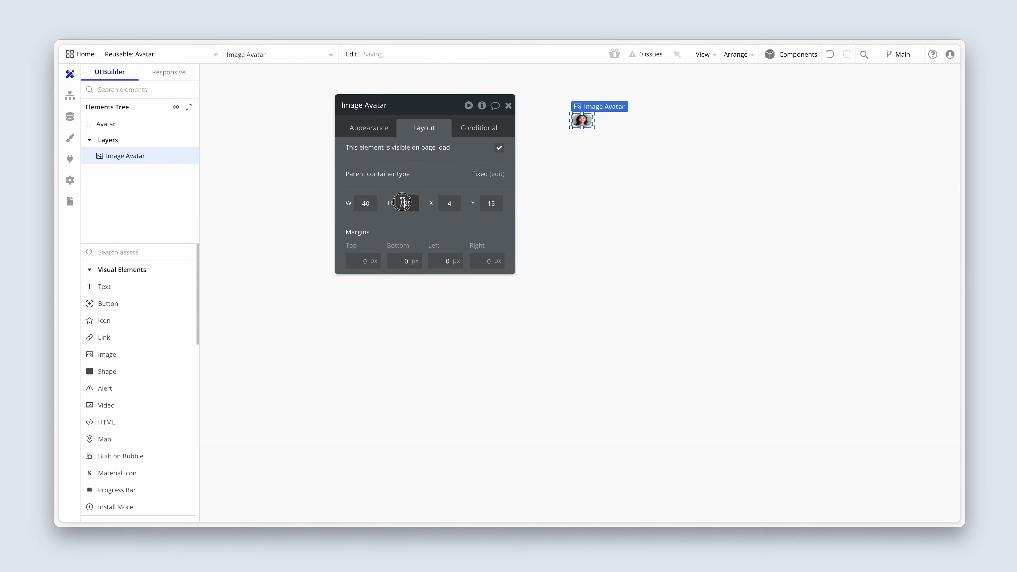
type("40")
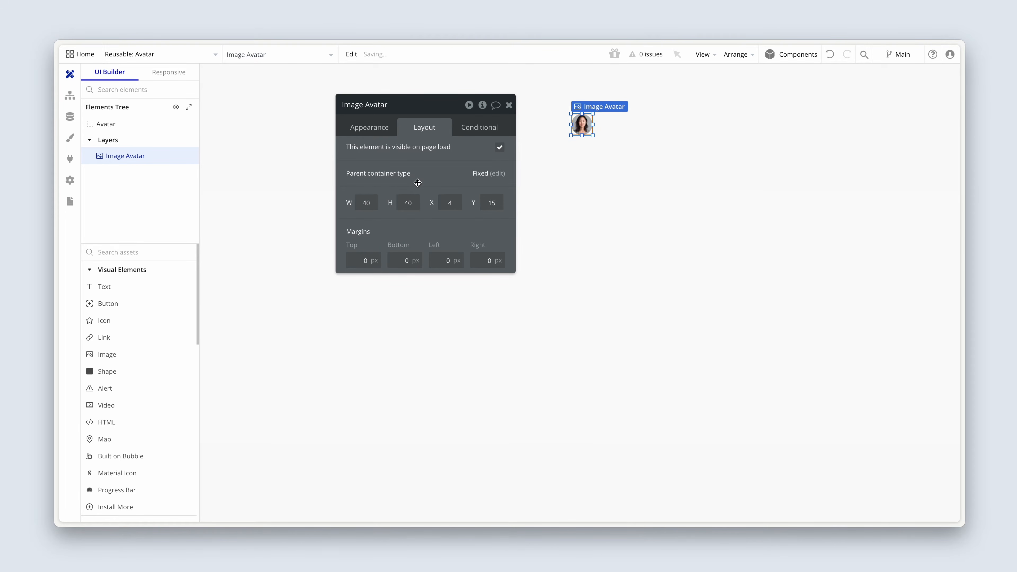
left_click(534, 133)
left_click_drag(586, 120, 536, 132)
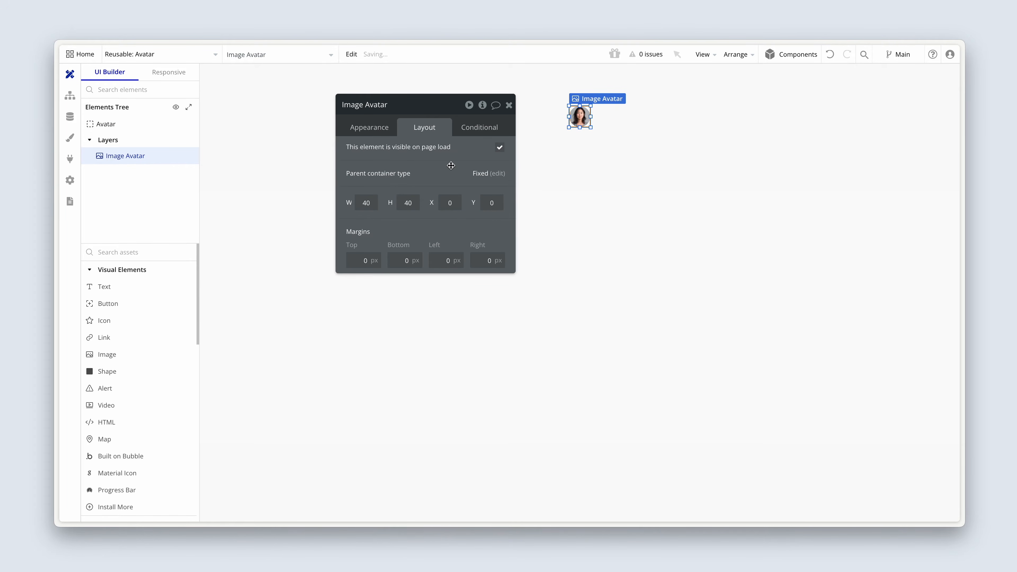
Examine the appearance settings of the Avatar container and its nested image.
left_click(580, 136)
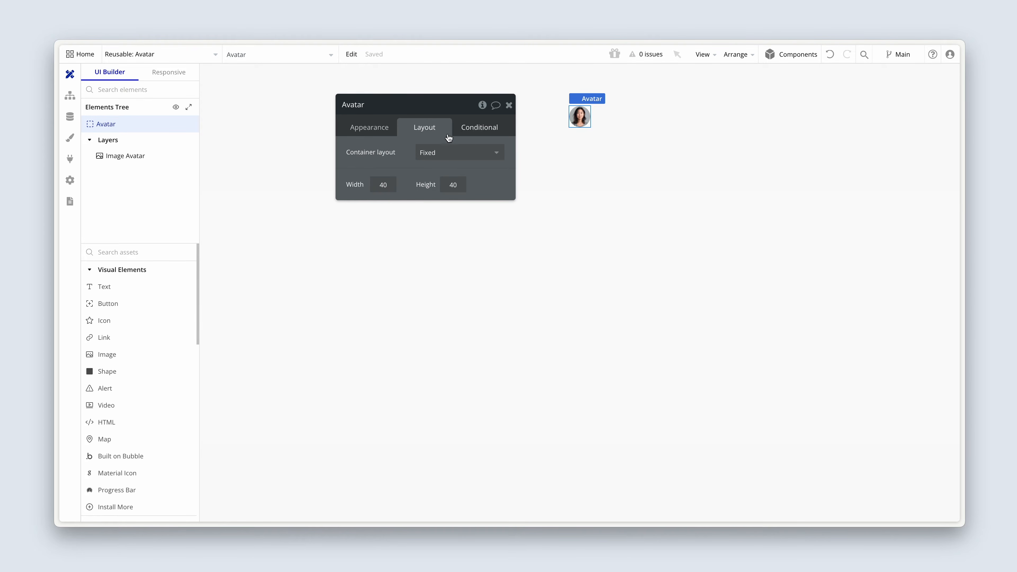
left_click(382, 131)
left_click_drag(382, 144, 301, 135)
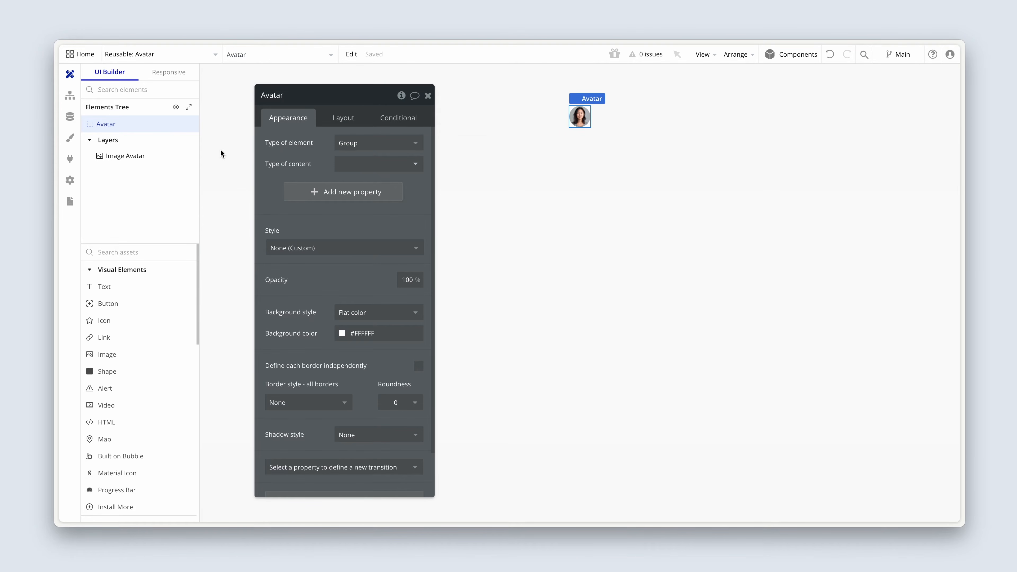
left_click(128, 153)
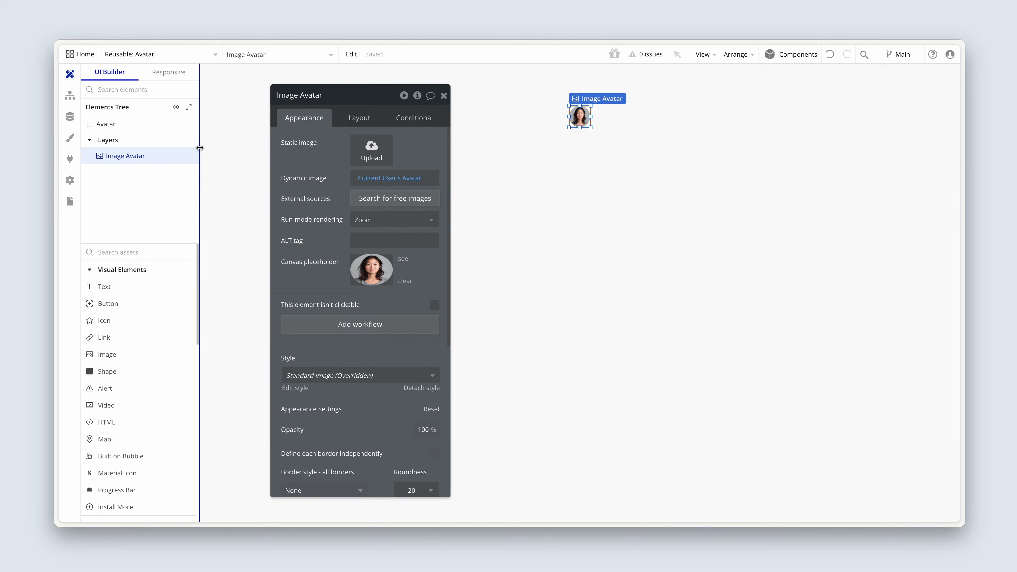
Add a Group Focus element to the Avatar reusable element.
scroll(157, 260, "down", 5)
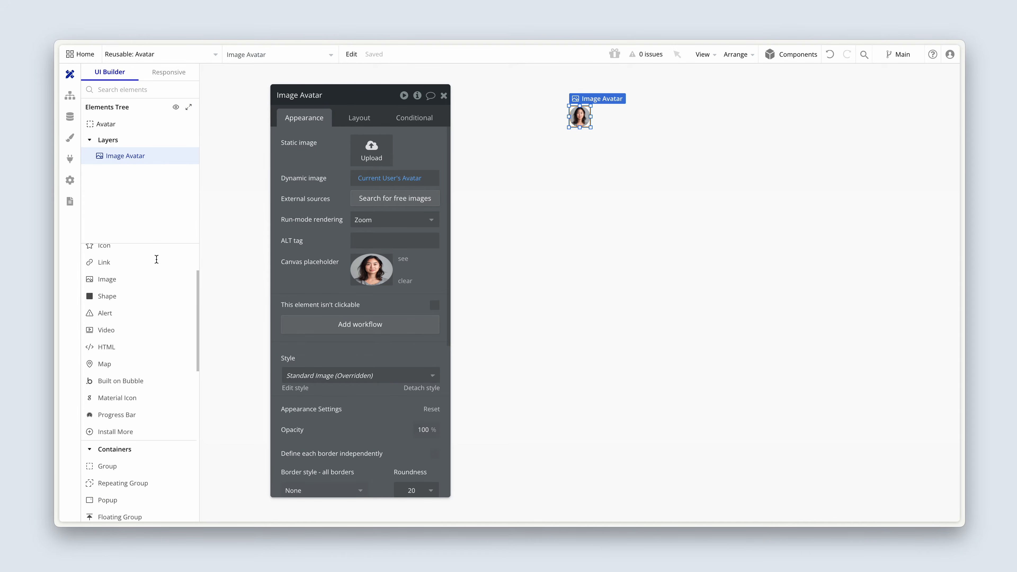
scroll(157, 263, "down", 2)
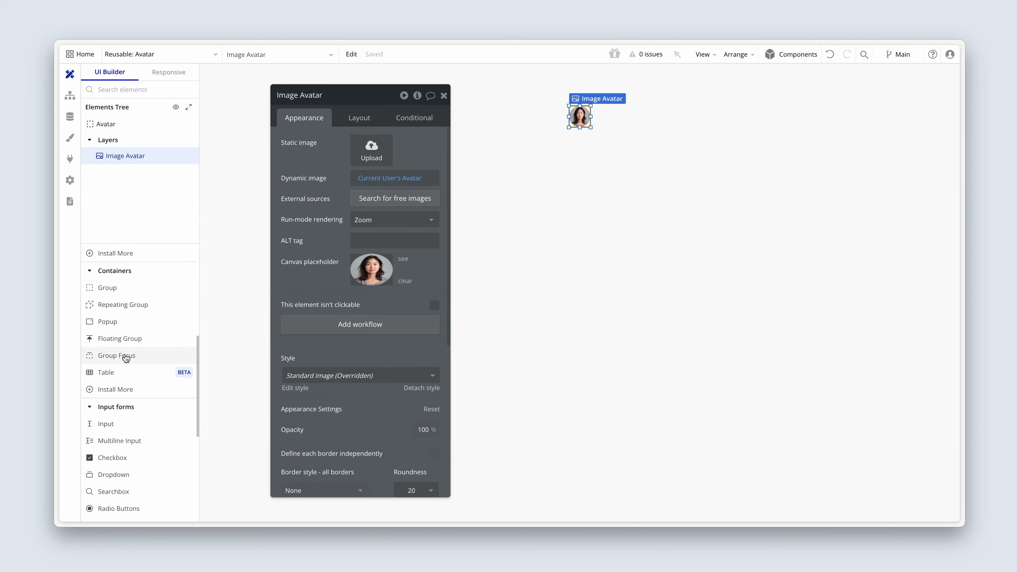
left_click(125, 360)
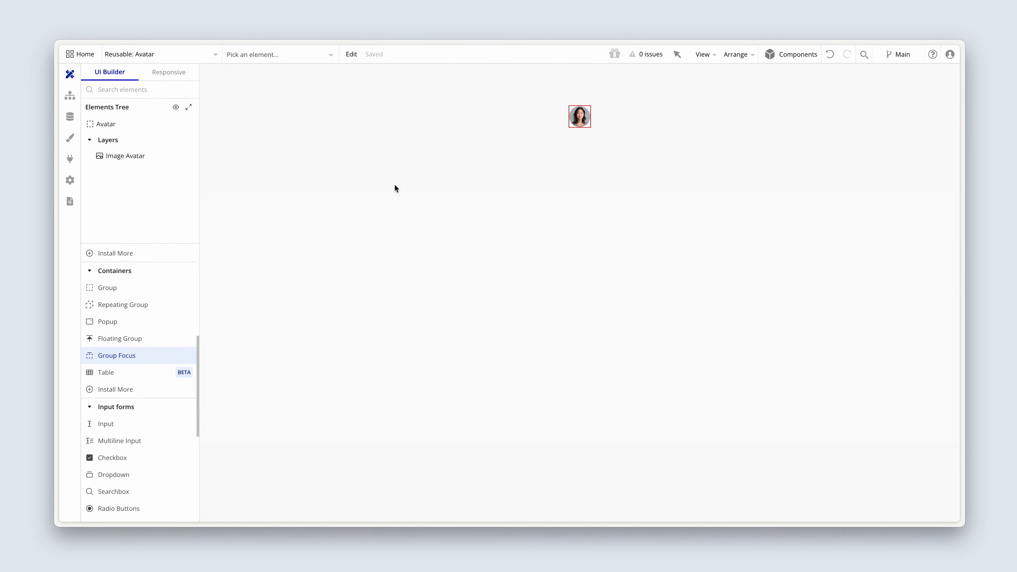
left_click(580, 120)
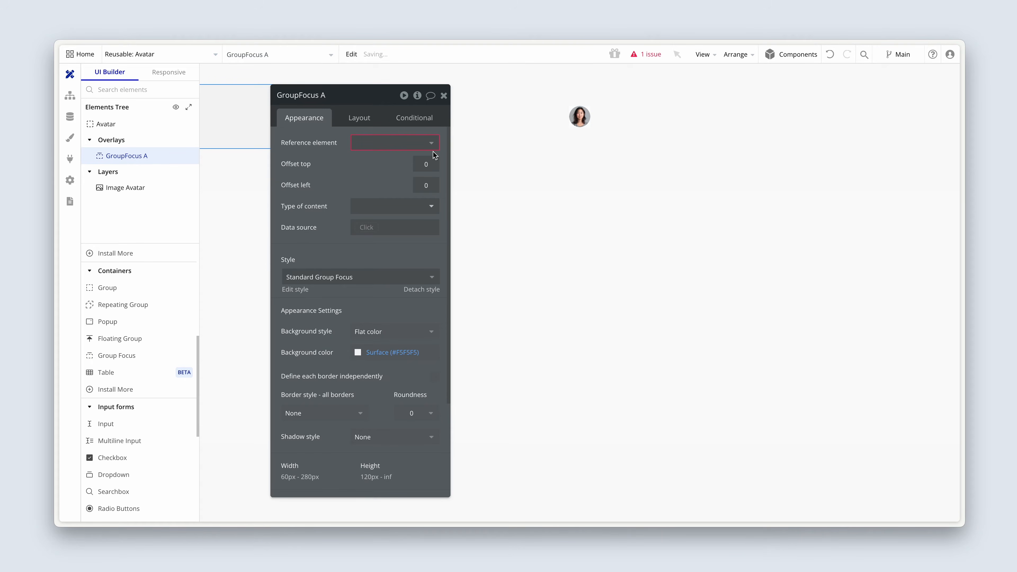
Set Image Avatar as the Group Focus's reference element.
left_click_drag(272, 183, 369, 185)
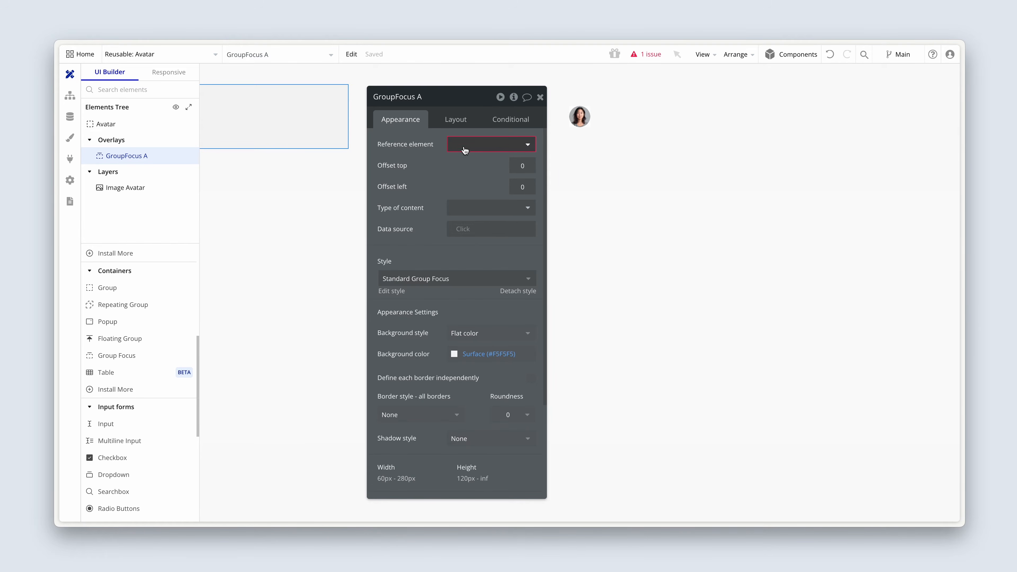
left_click(477, 145)
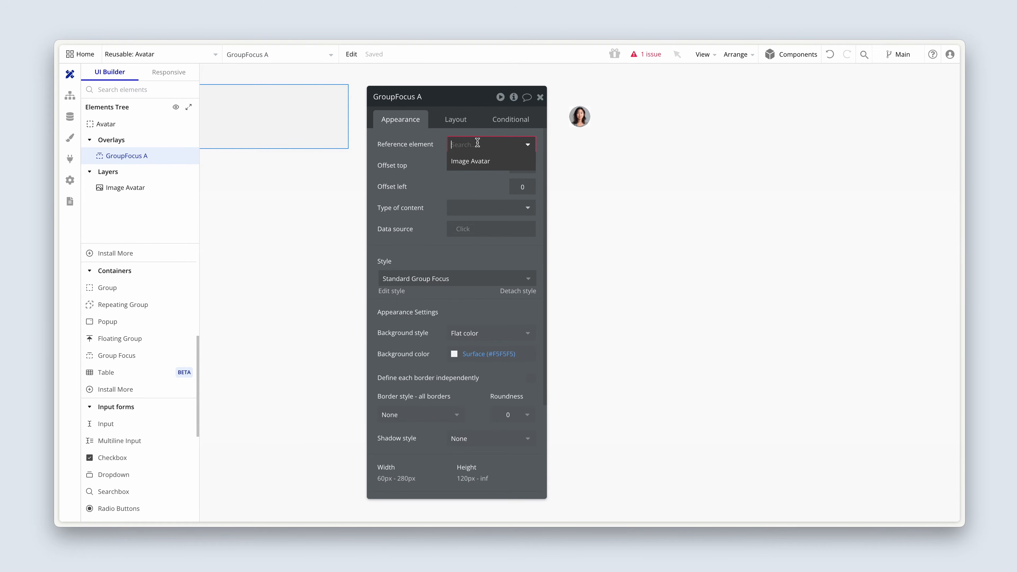
left_click(500, 161)
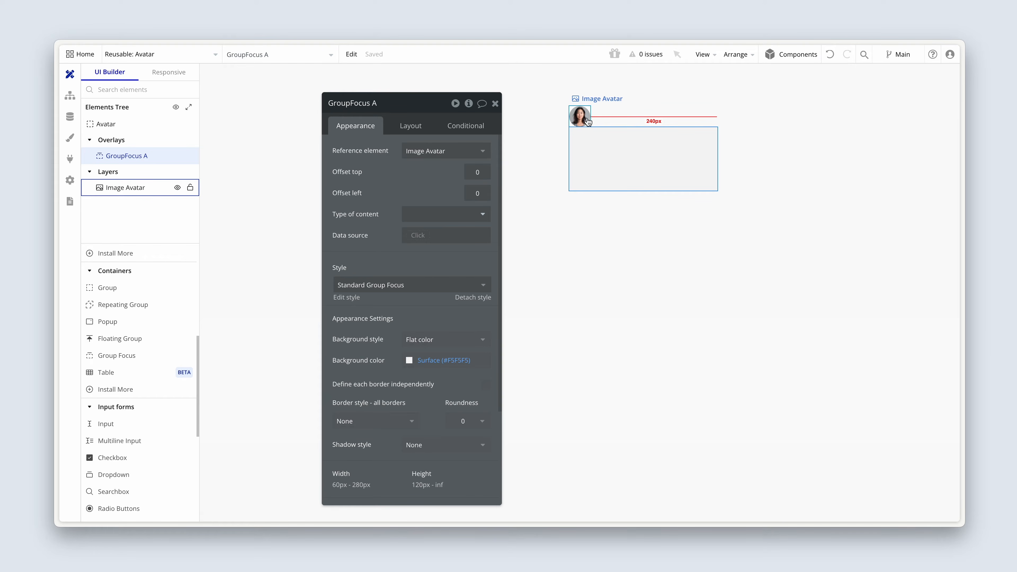
Give the Group Focus a Primary contrast background color and a roundness of 8.
scroll(409, 236, "down", 3)
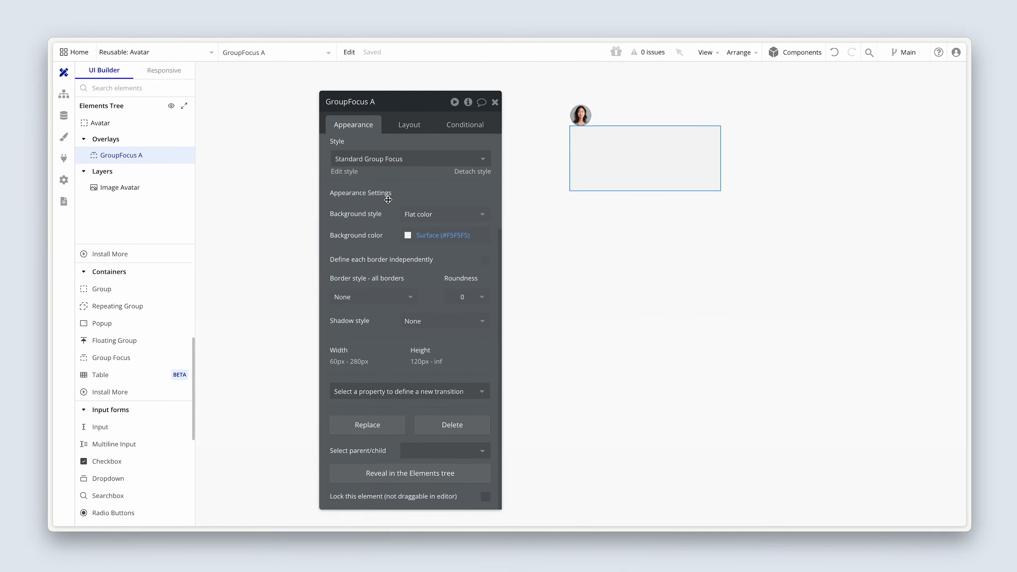
left_click(377, 246)
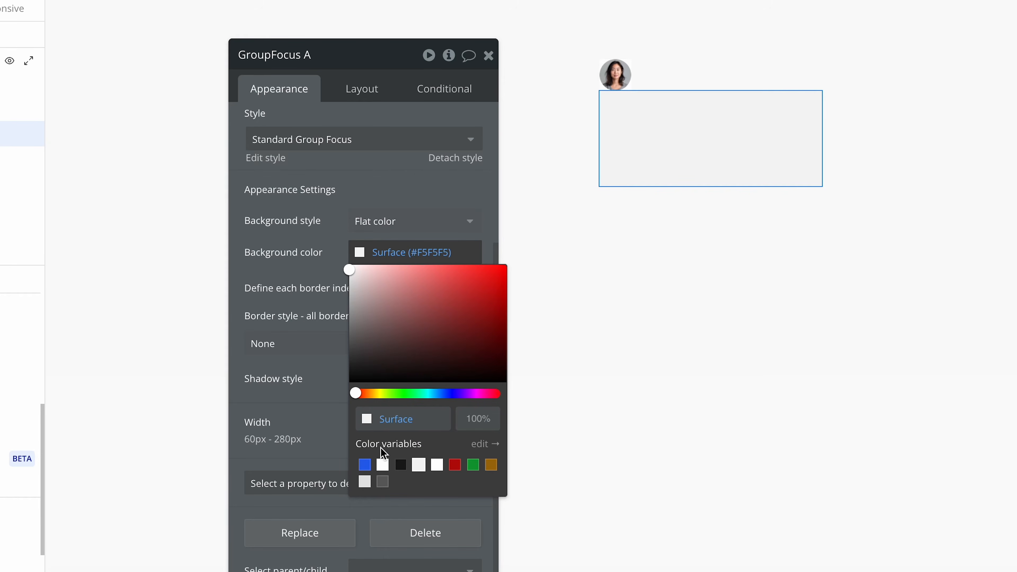
left_click(397, 435)
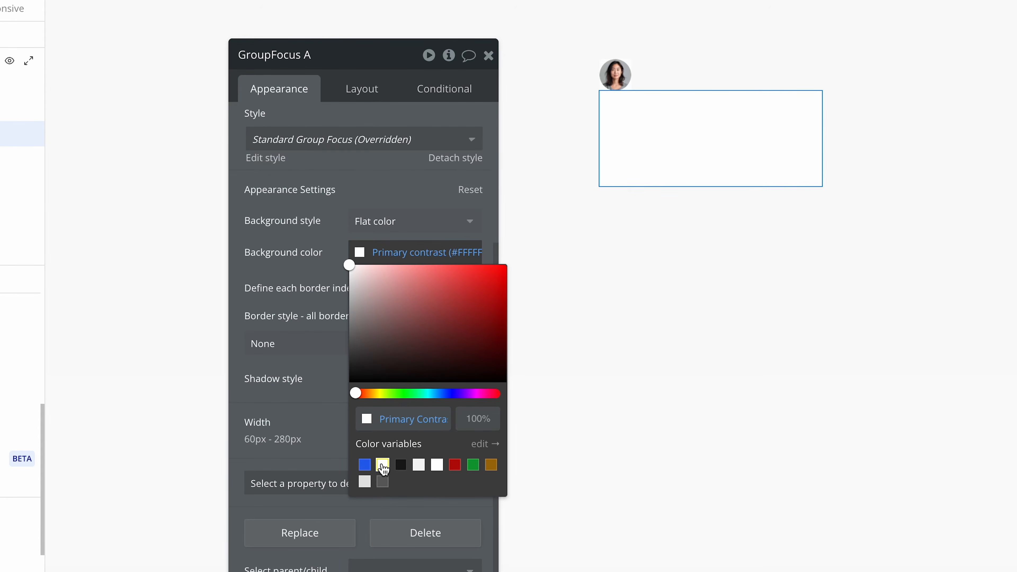
left_click(321, 293)
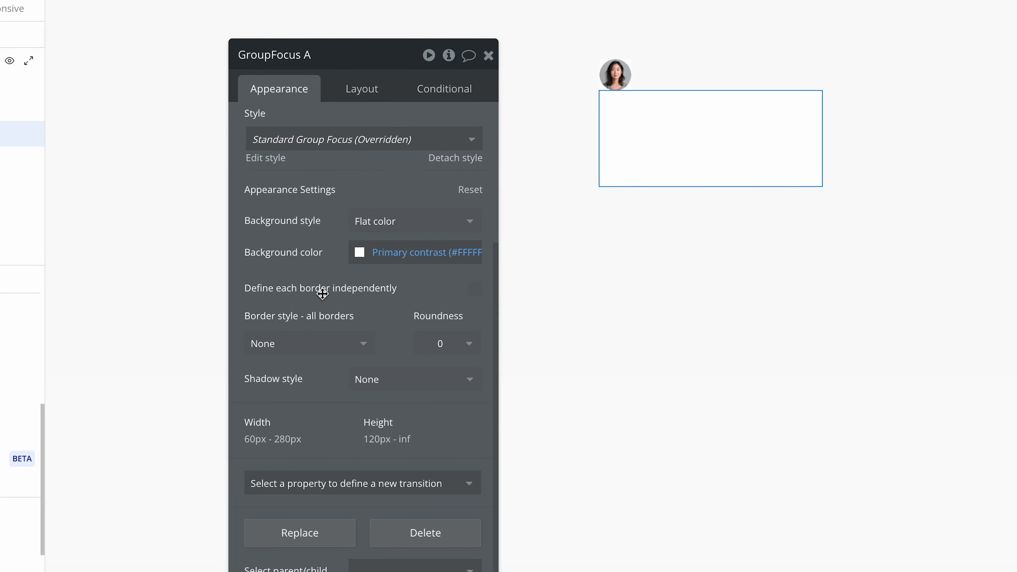
left_click(452, 346)
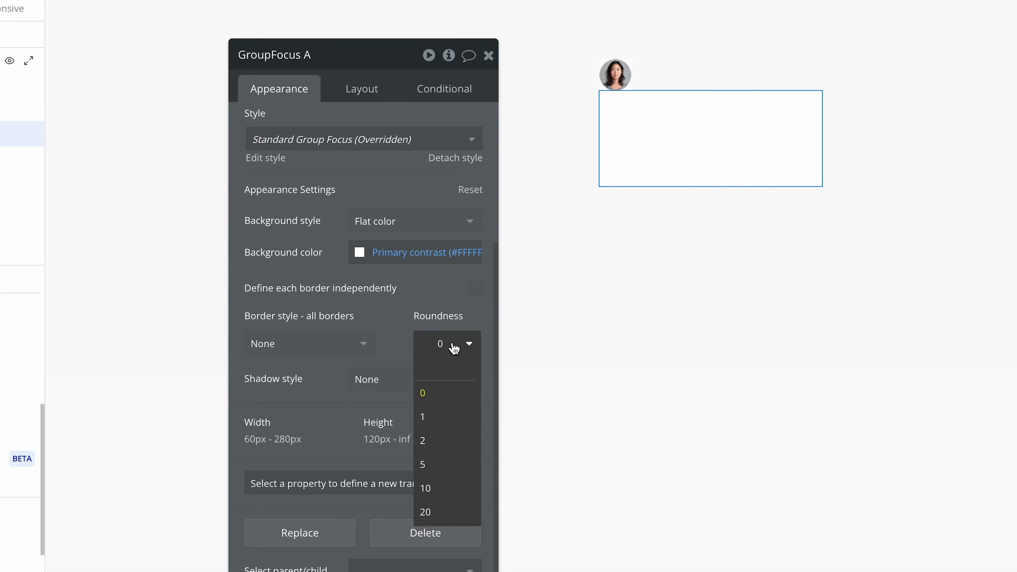
key("BackSpace")
type("8")
key("Return")
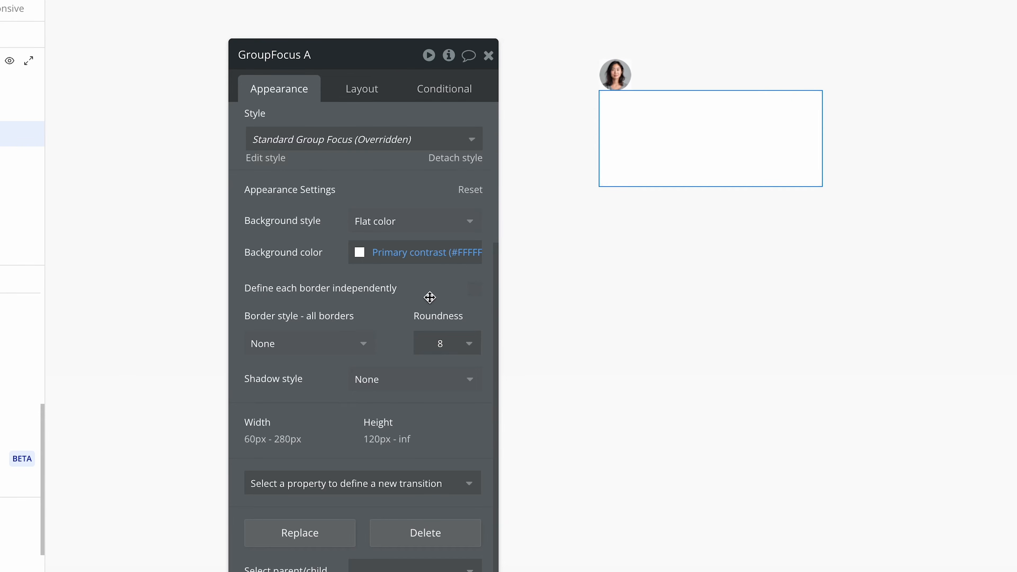
Make the Group Focus fixed-width with a width of 240 px.
left_click(376, 90)
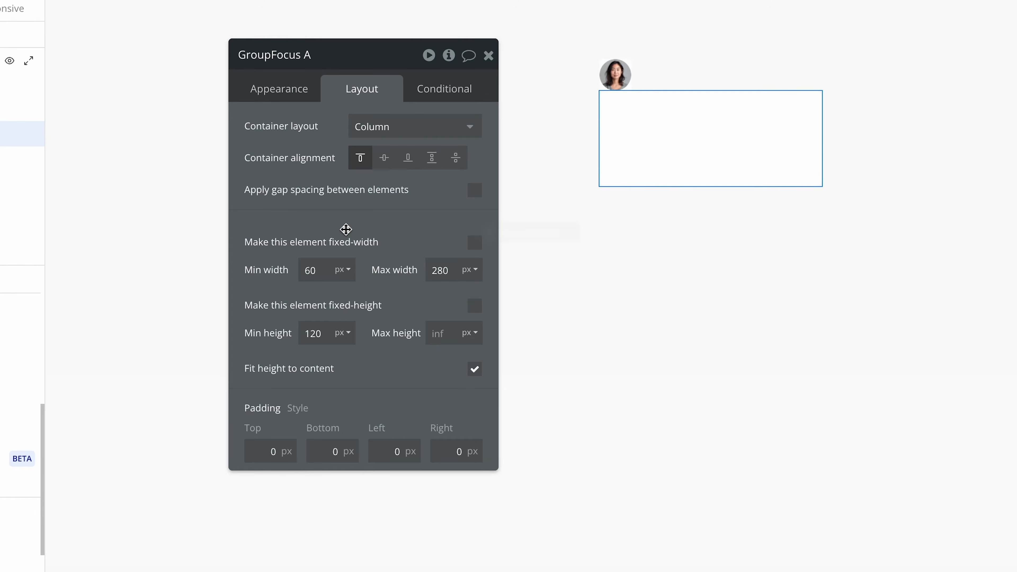
left_click(473, 243)
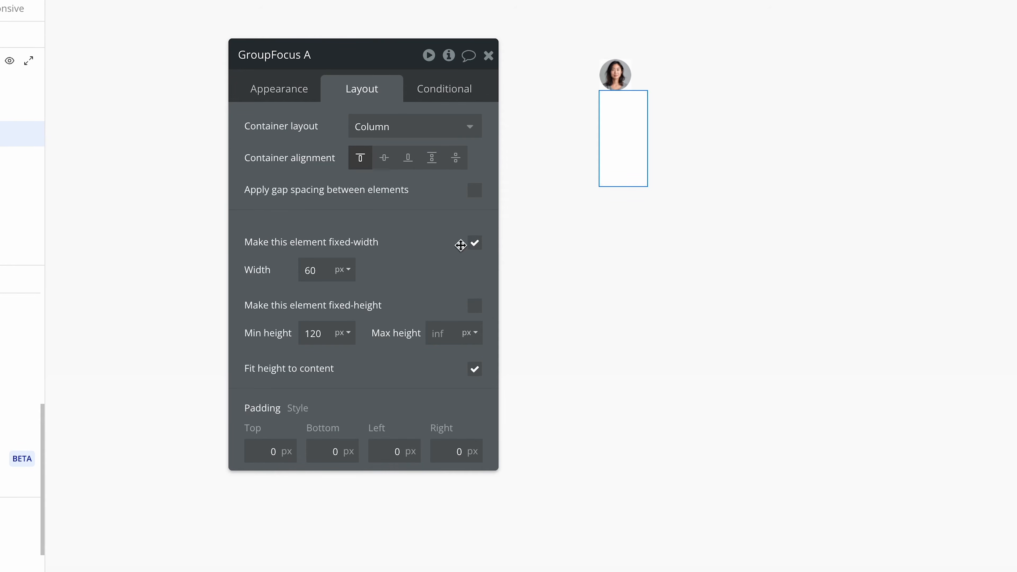
left_click_drag(324, 264, 295, 268)
type("240")
left_click(365, 231)
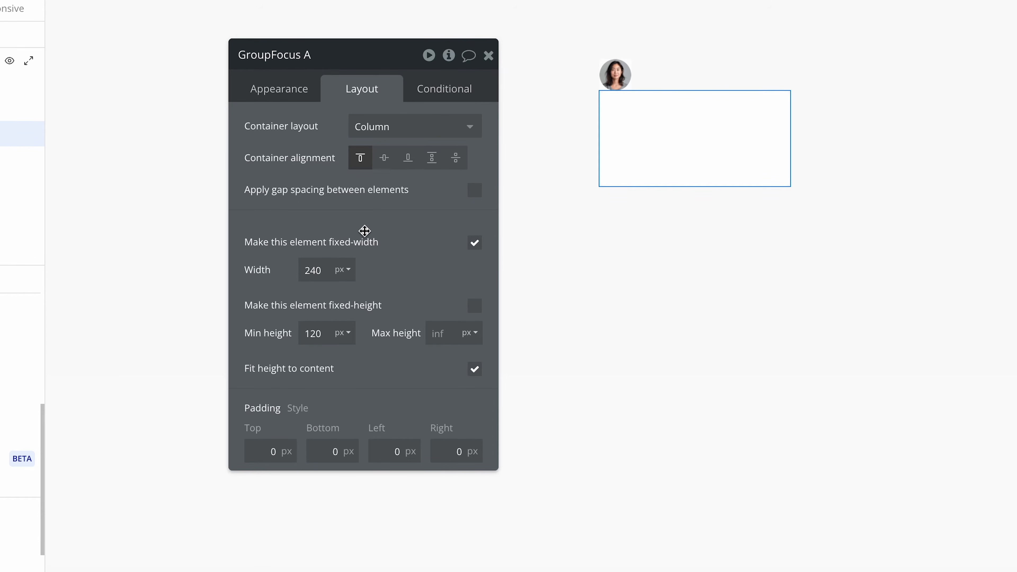
Set the Group Focus's left offset to -200 and its top offset to 6.
left_click(686, 143)
left_click(299, 89)
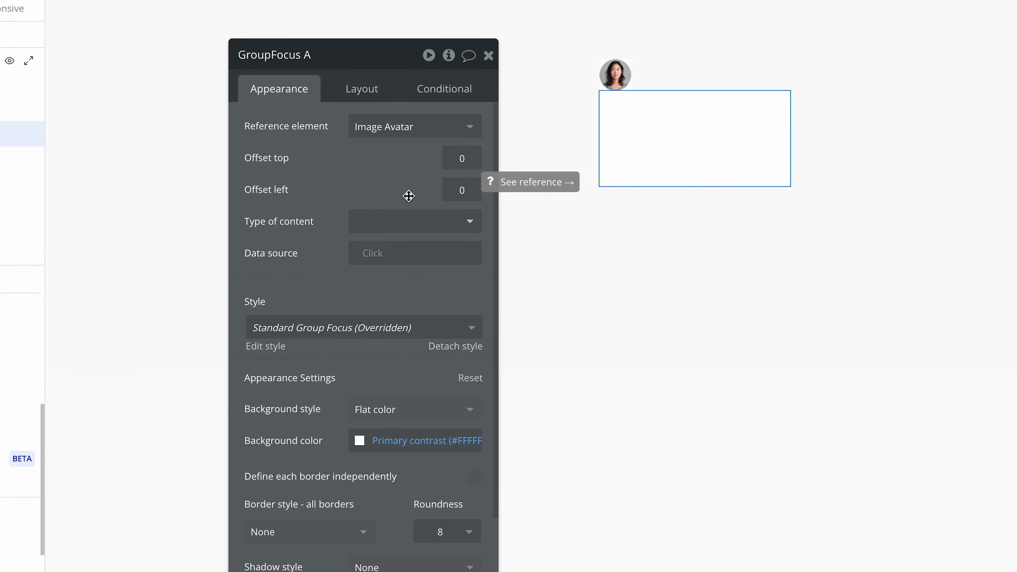
left_click(477, 190)
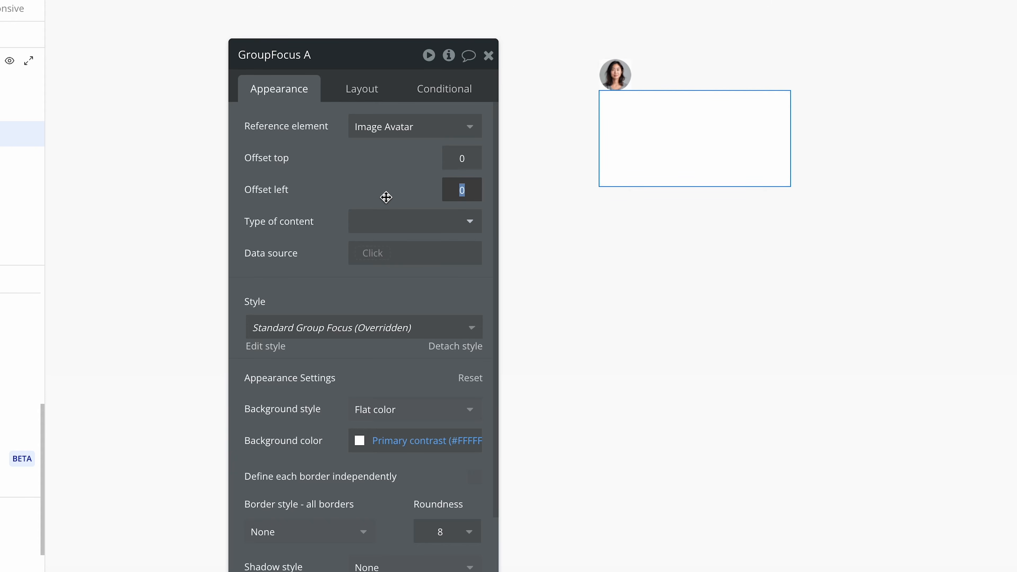
type("-200")
key("Return")
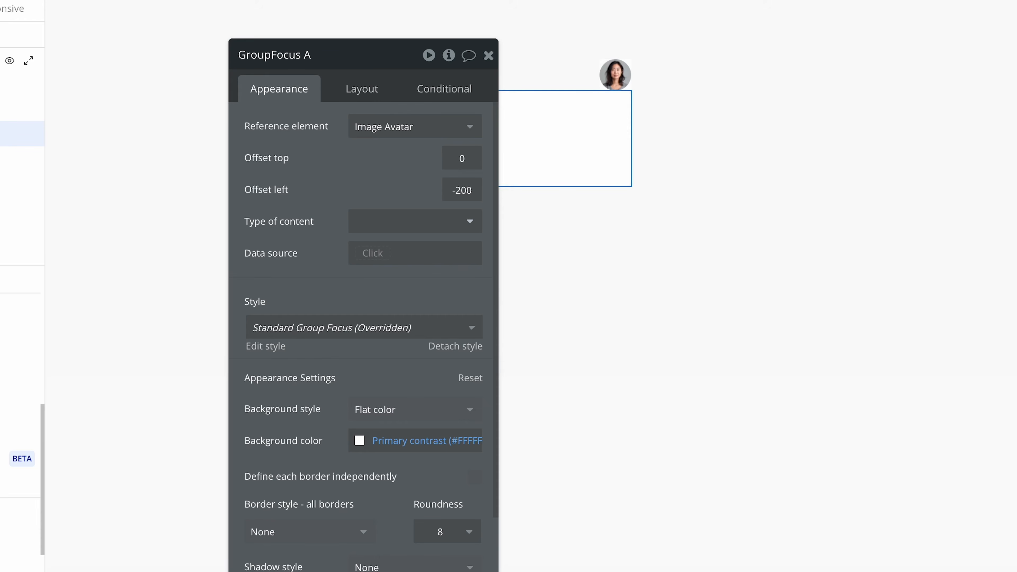
left_click_drag(403, 159, 367, 195)
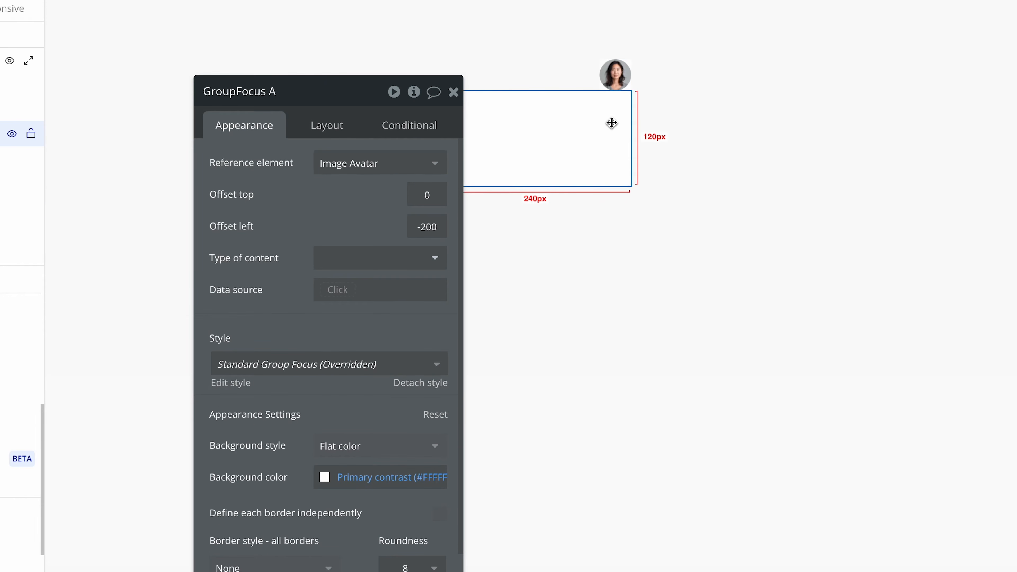
left_click_drag(386, 207, 271, 210)
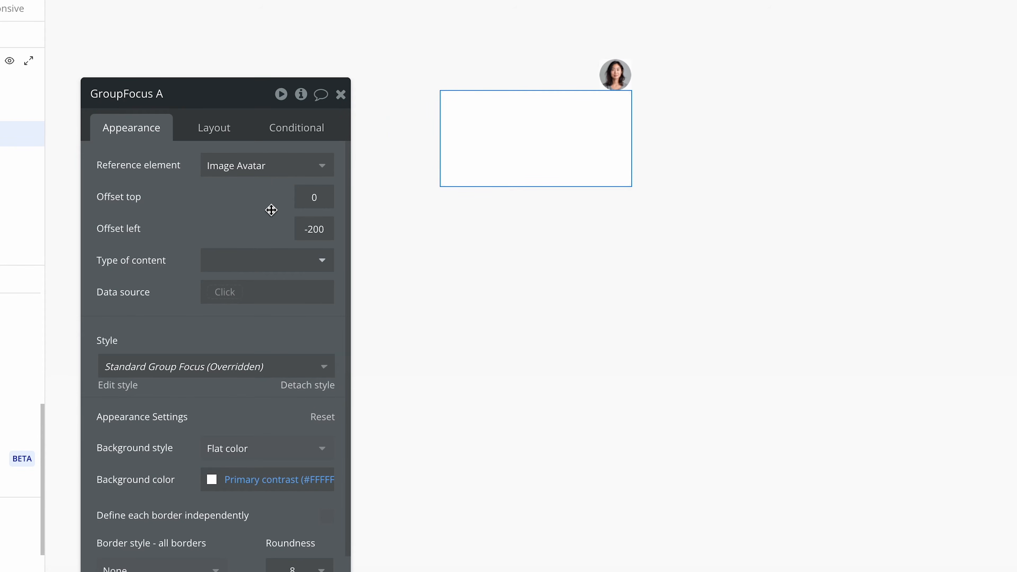
double_click(332, 202)
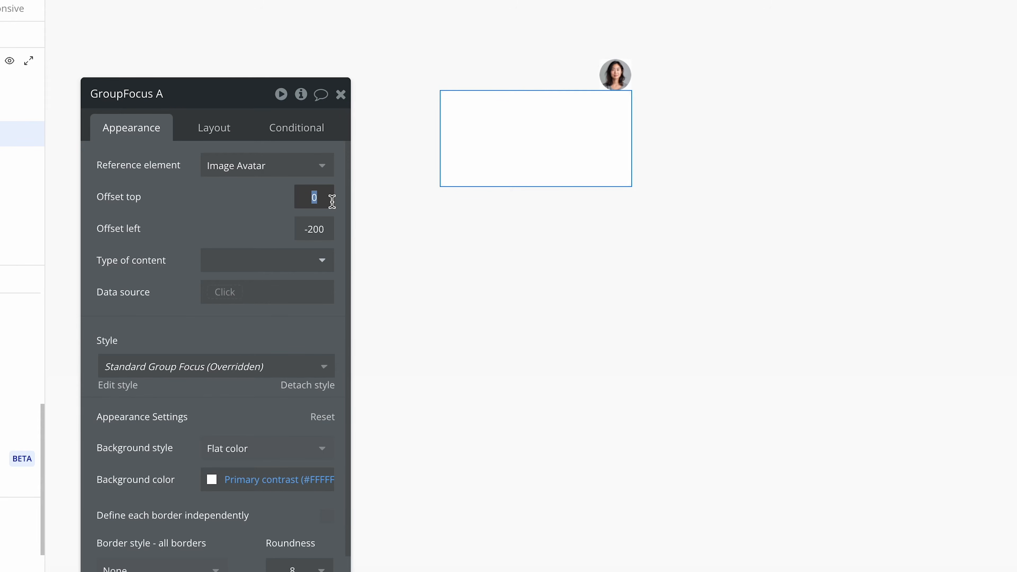
type("6")
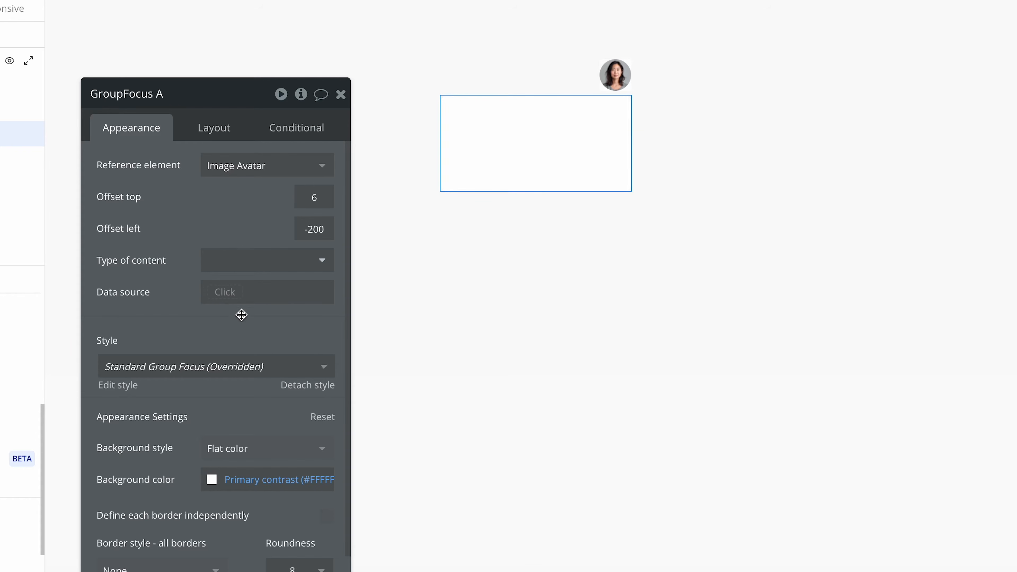
Give the Group Focus a solid border on all sides in the Borders color (#E5E5E5).
scroll(240, 316, "down", 2)
scroll(227, 350, "down", 5)
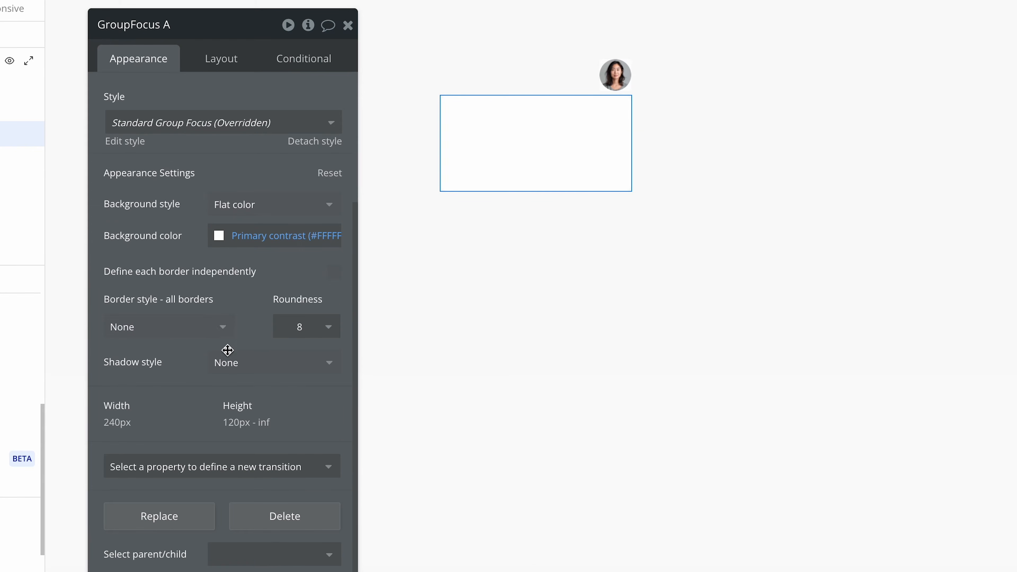
left_click(173, 333)
left_click(178, 400)
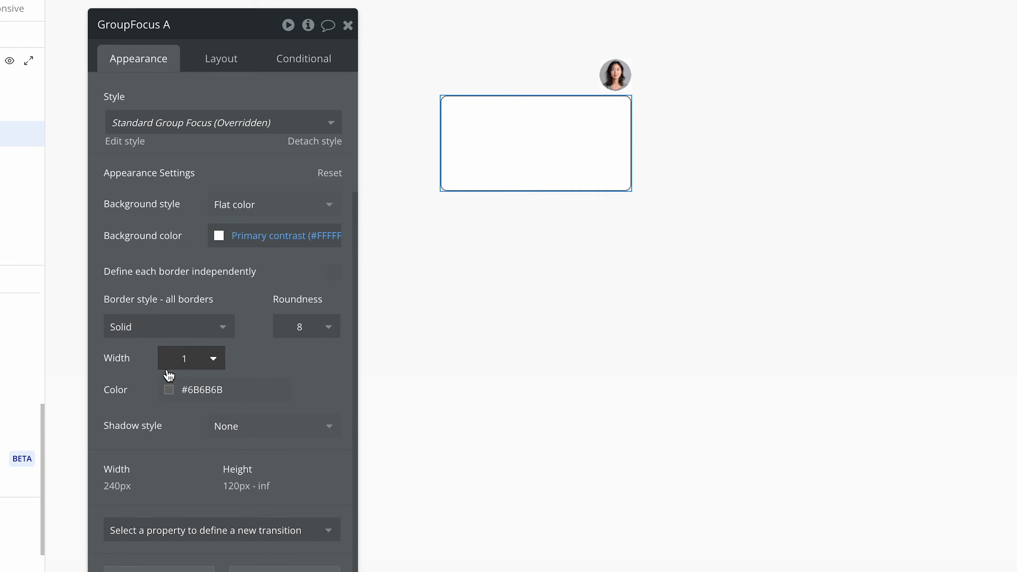
left_click(167, 390)
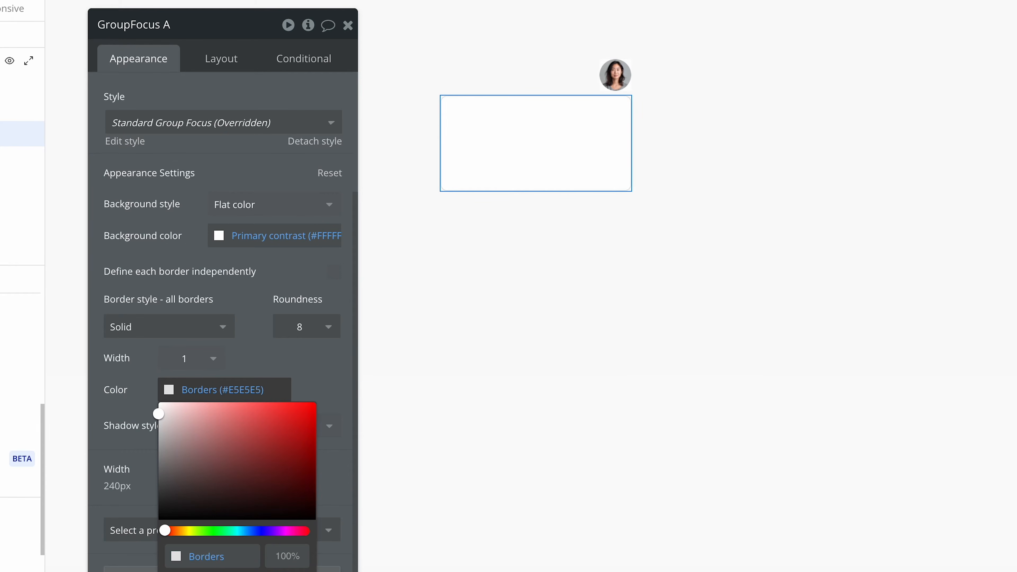
left_click(239, 291)
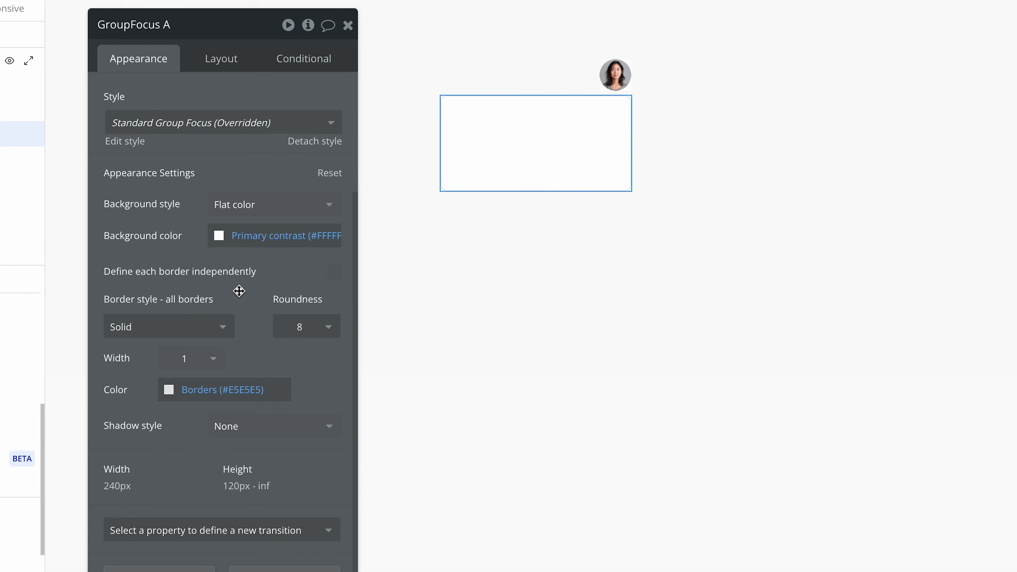
Apply an Outset shadow to the Group Focus with a blur radius of 8 and a spread radius of 2.
scroll(289, 417, "down", 2)
left_click(291, 349)
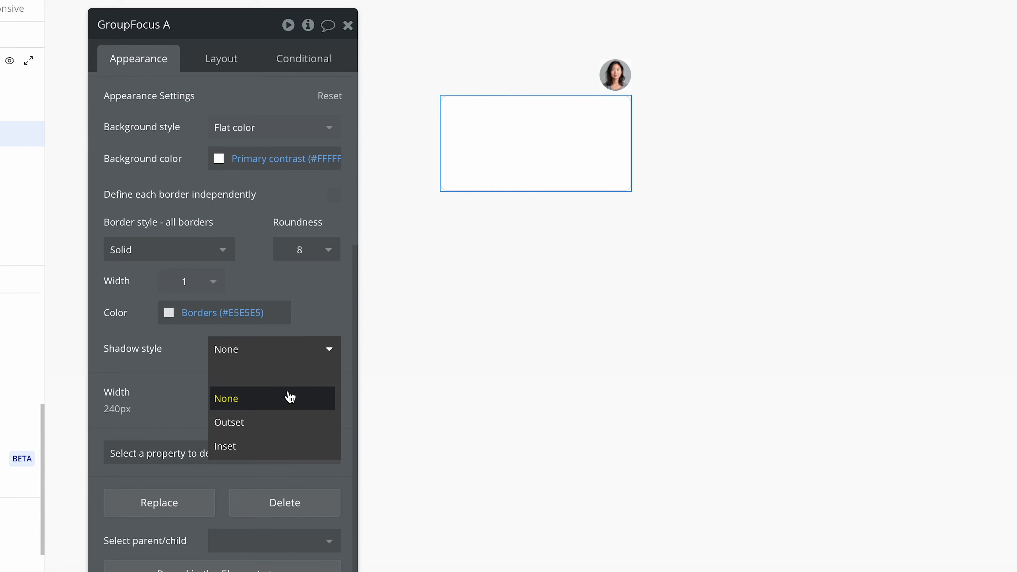
left_click(292, 426)
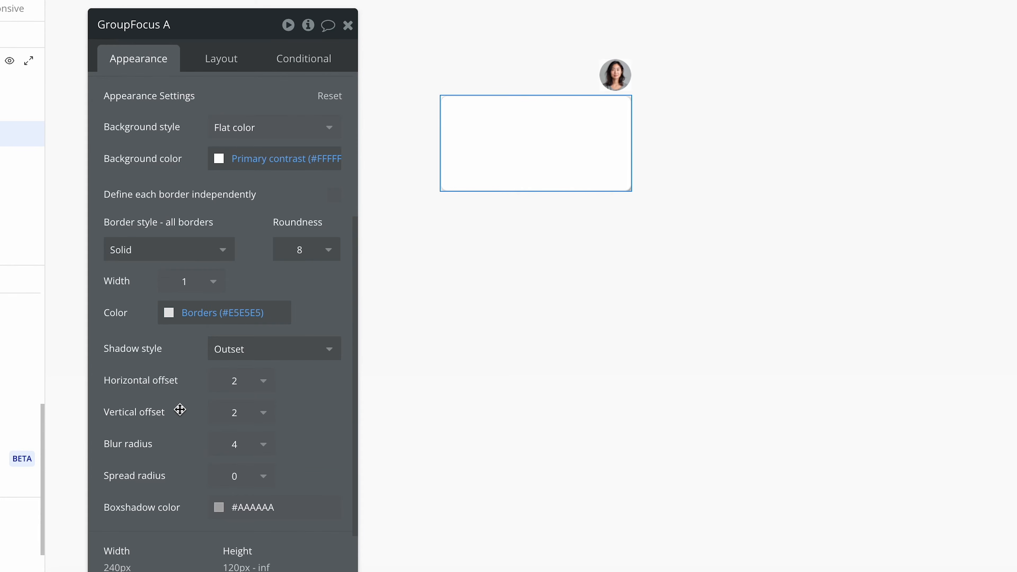
scroll(179, 411, "down", 4)
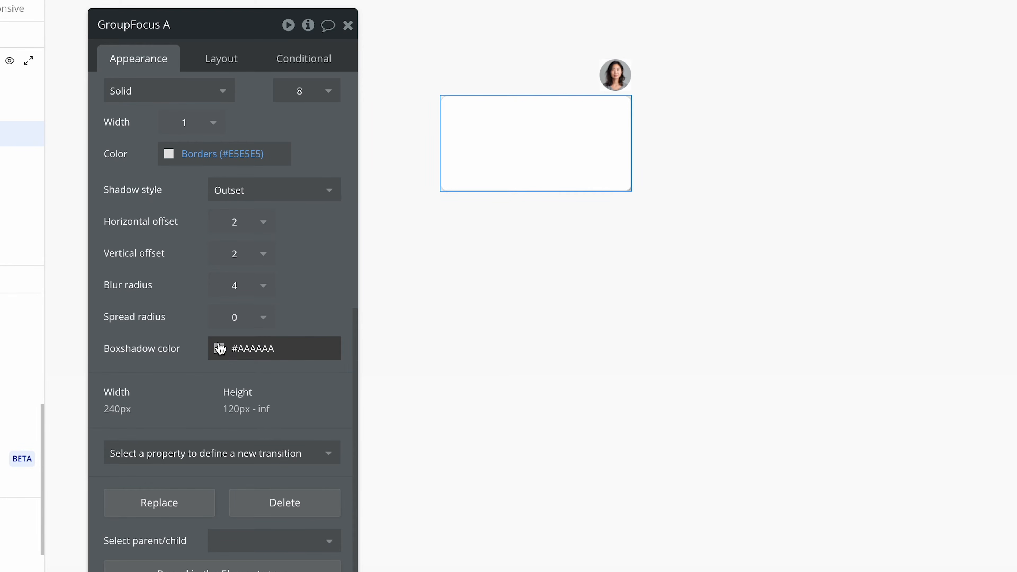
left_click(254, 287)
left_click(234, 430)
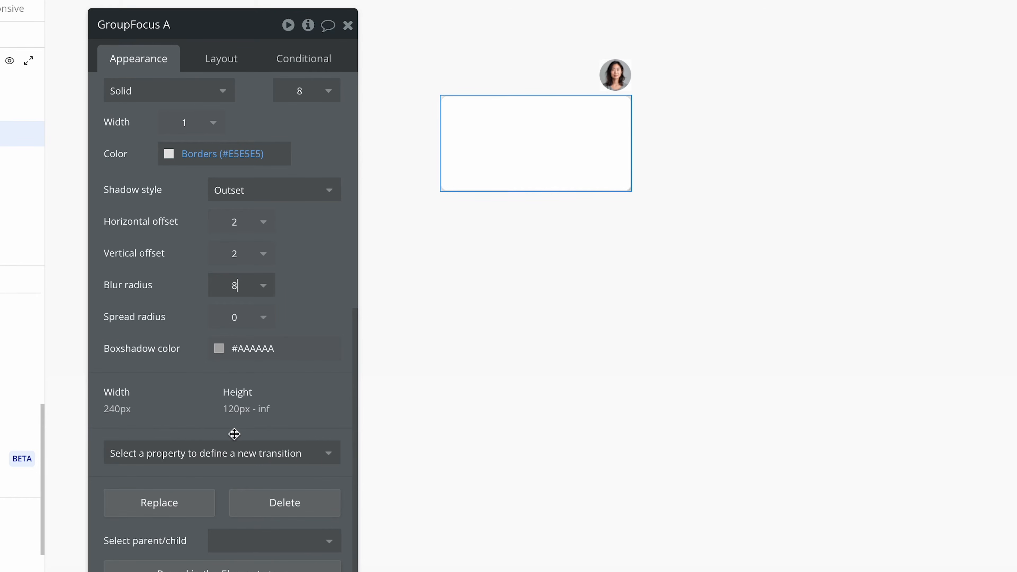
left_click(248, 324)
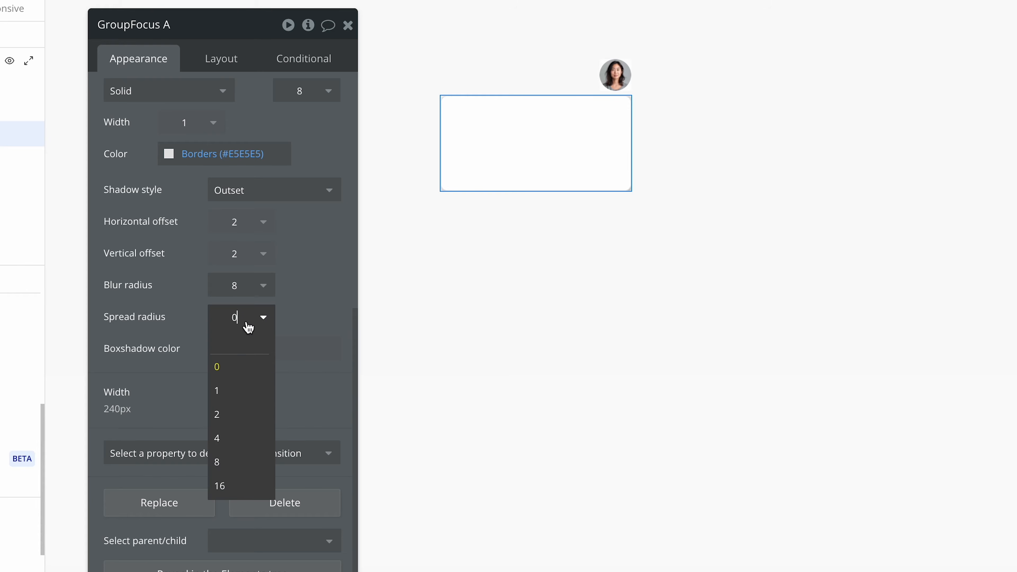
left_click(234, 415)
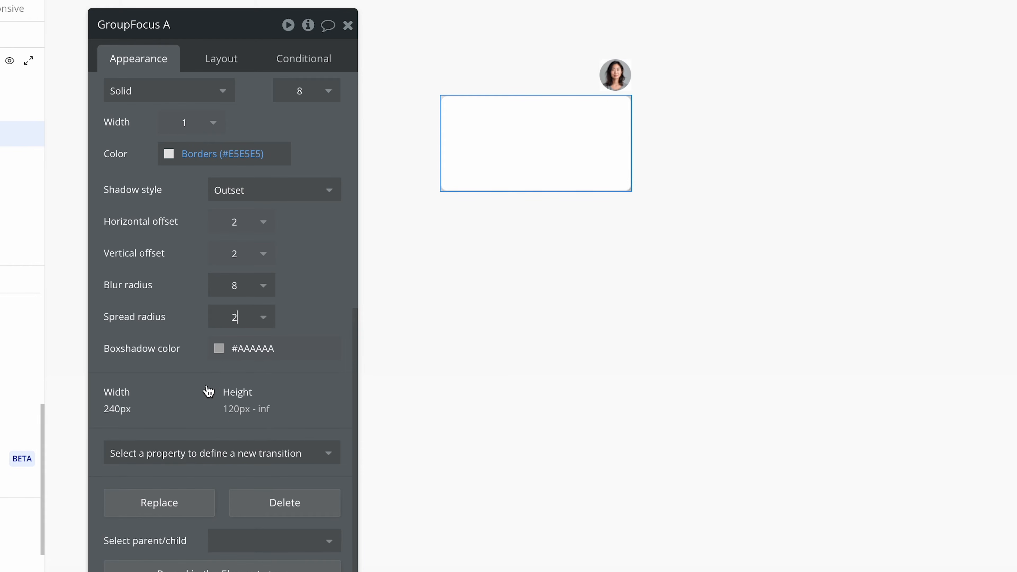
Set the Group Focus's box shadow color to the Text variable (#171717) at 10% opacity.
left_click(219, 349)
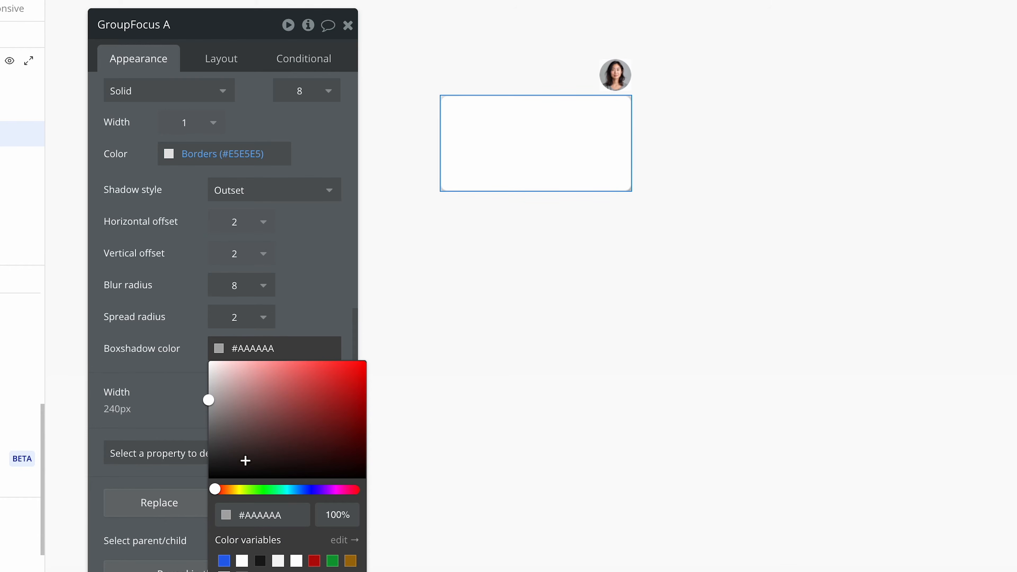
left_click(260, 561)
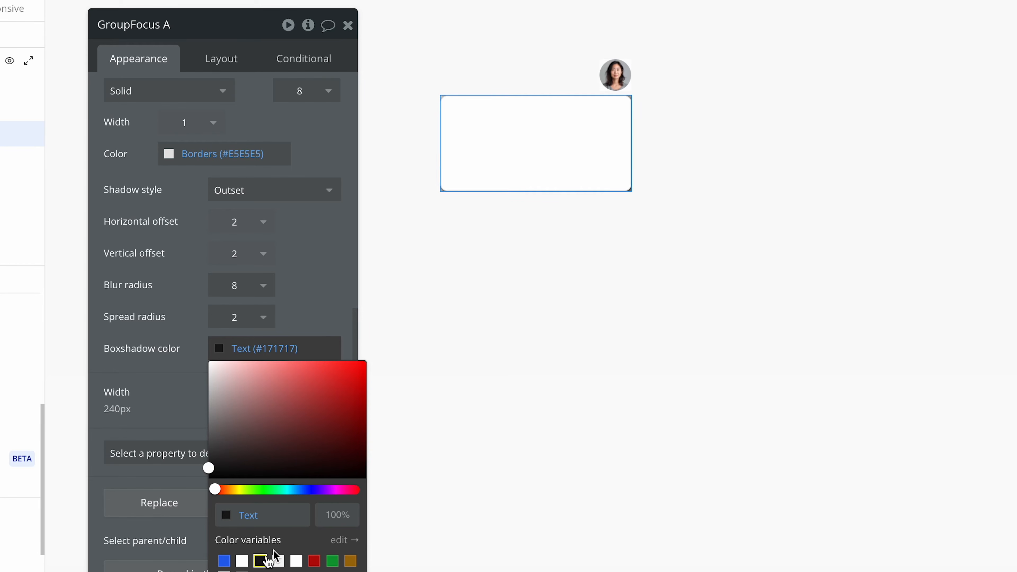
left_click(330, 508)
type("10")
left_click(186, 414)
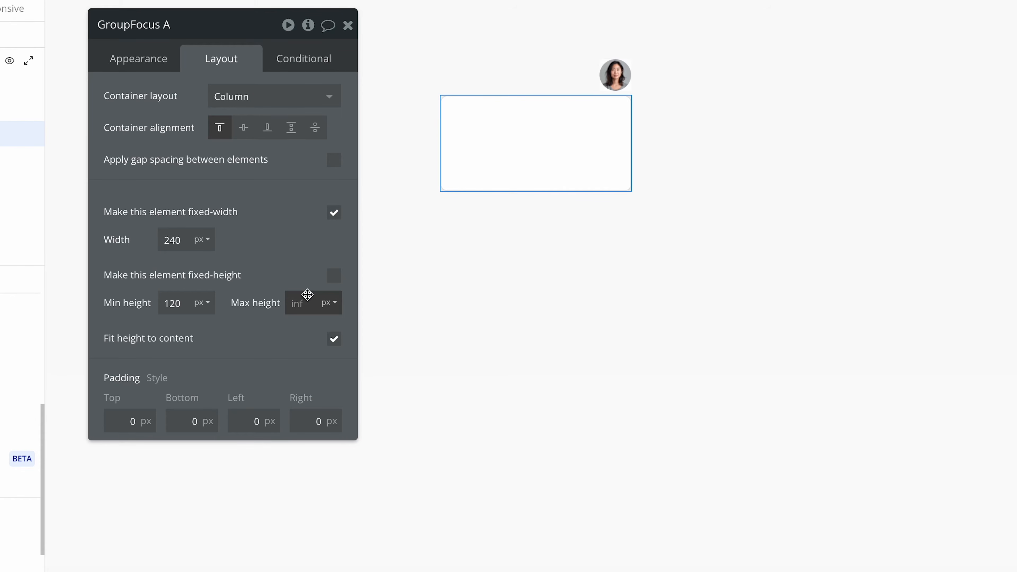
Rename the Group Focus element to GroupFocus Navigation.
left_click(154, 68)
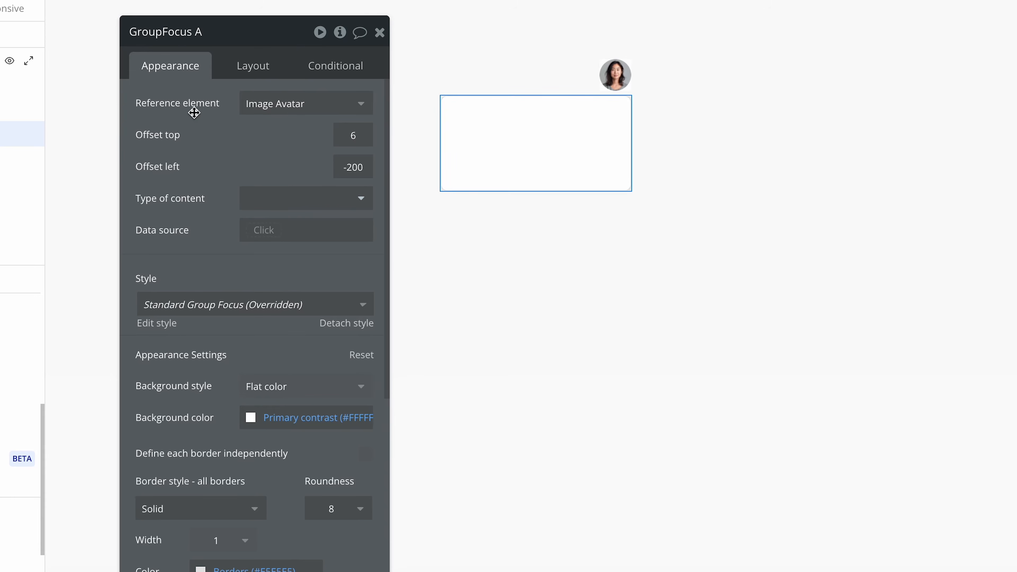
left_click(220, 35)
key("BackSpace")
key("BackSpace")
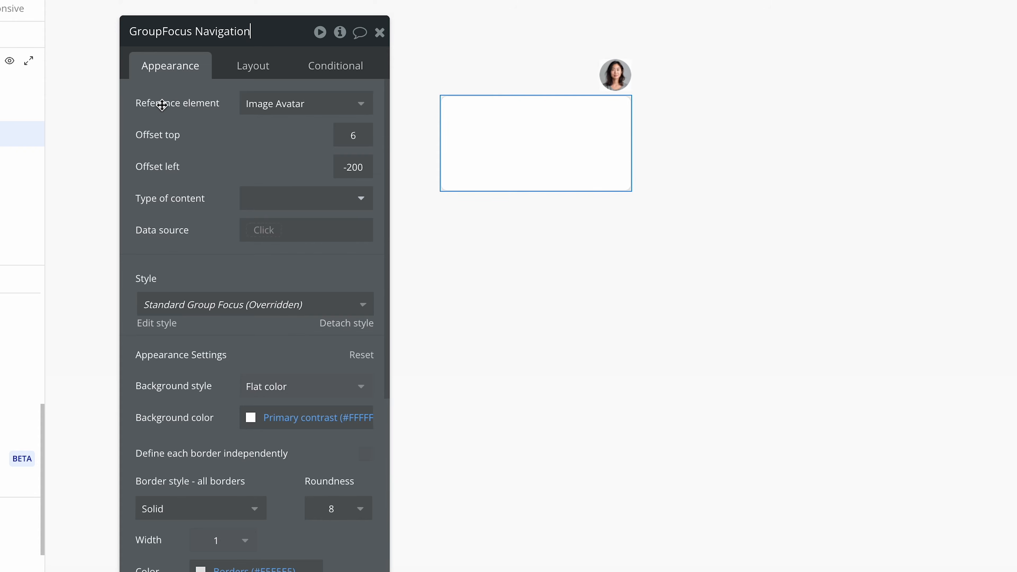
left_click(193, 107)
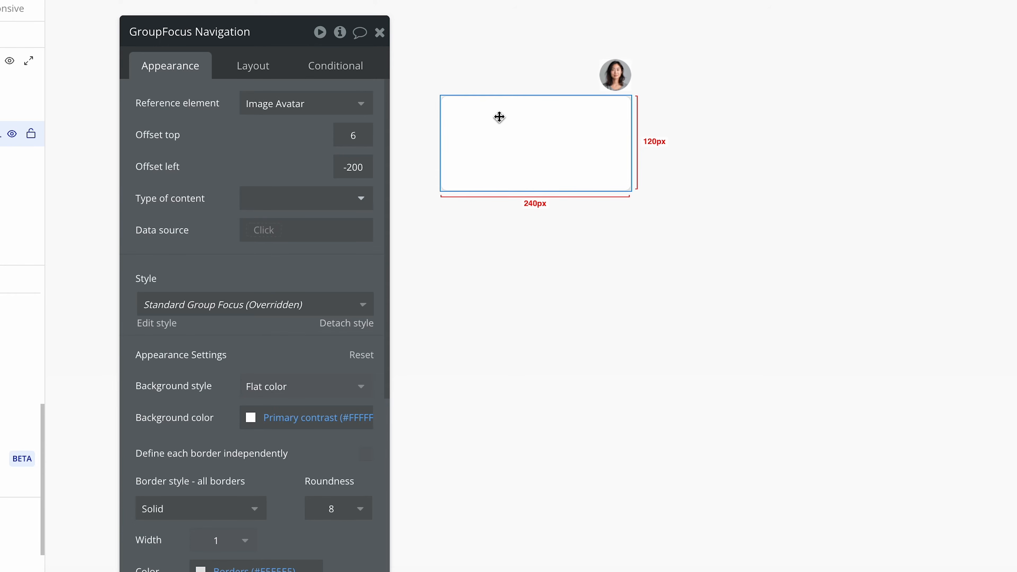
Create a workflow that runs when the Image Avatar is clicked.
left_click(615, 76)
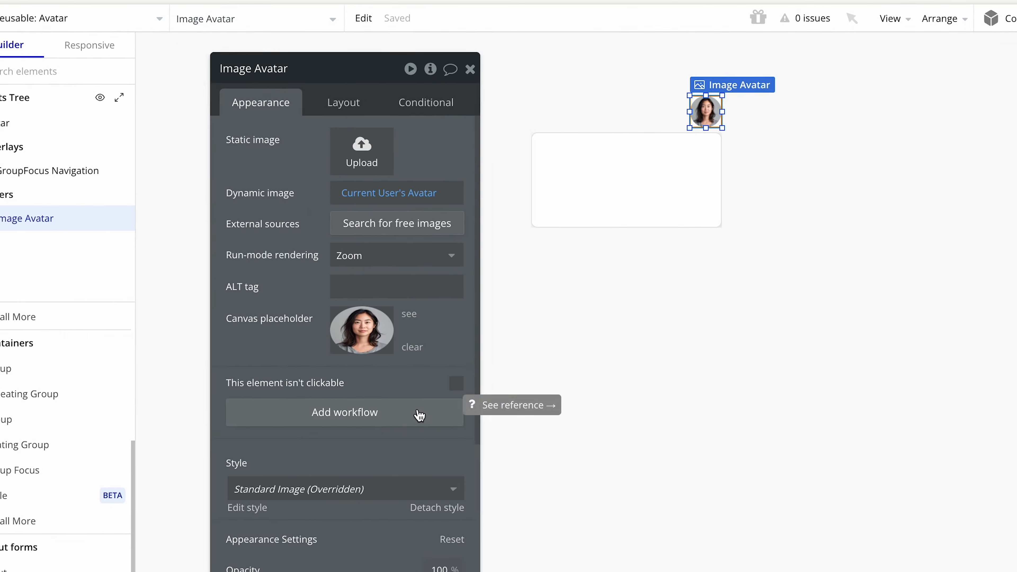
left_click(329, 379)
left_click(264, 292)
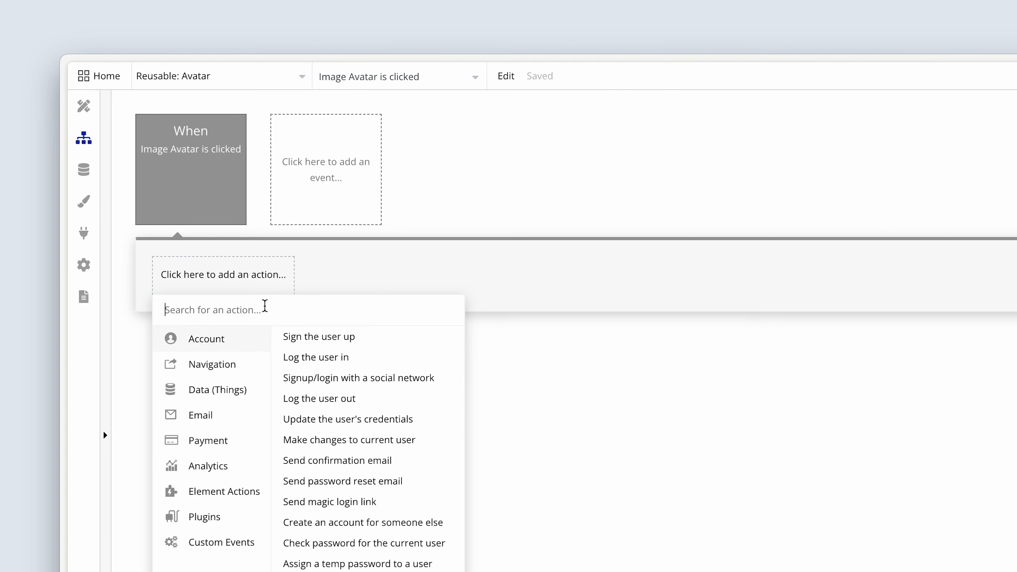
mouse_move(252, 494)
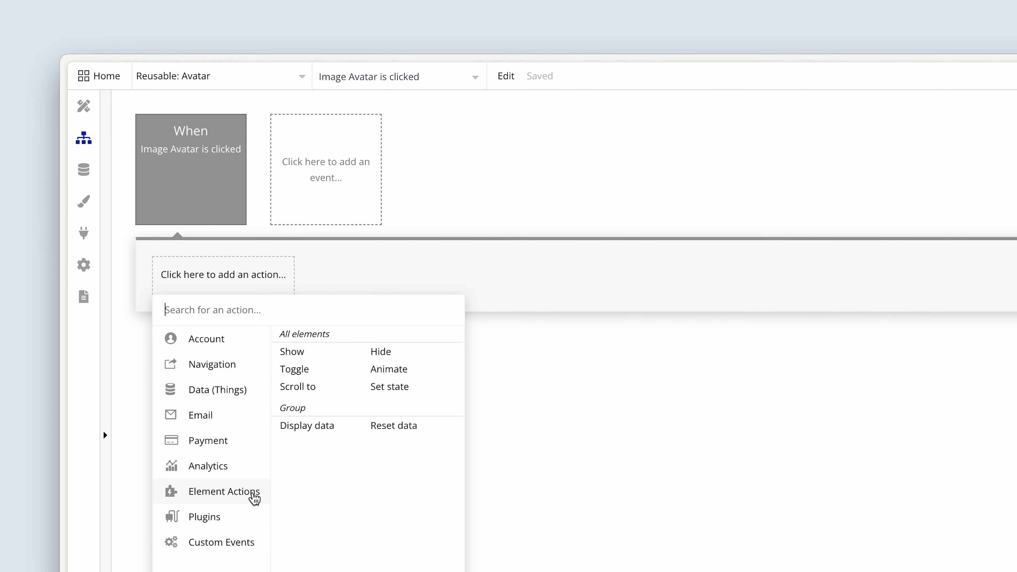
left_click(324, 351)
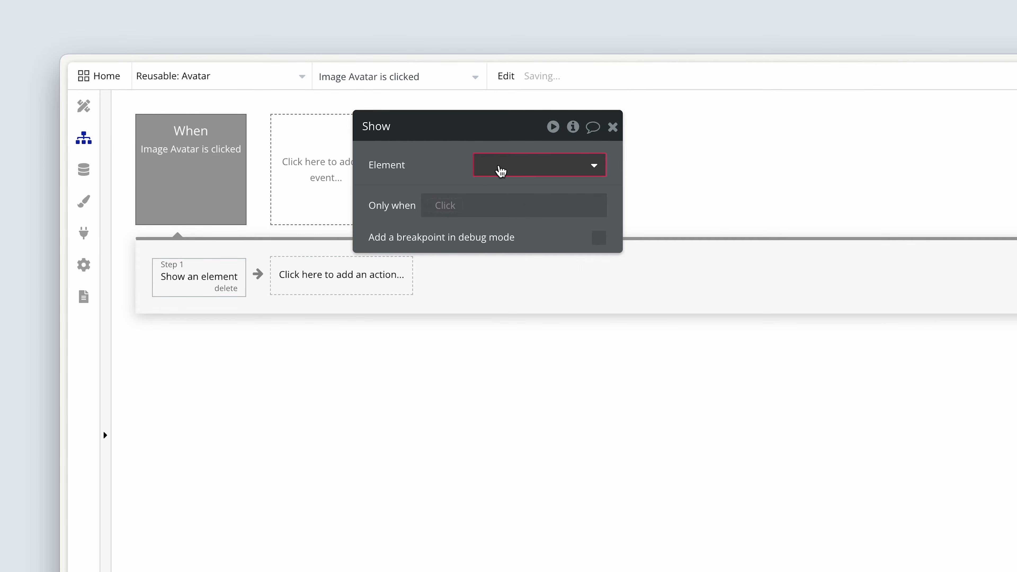
left_click(231, 288)
Add a Toggle element action to the image's click workflow, targeting GroupFocus Navigation.
left_click(233, 292)
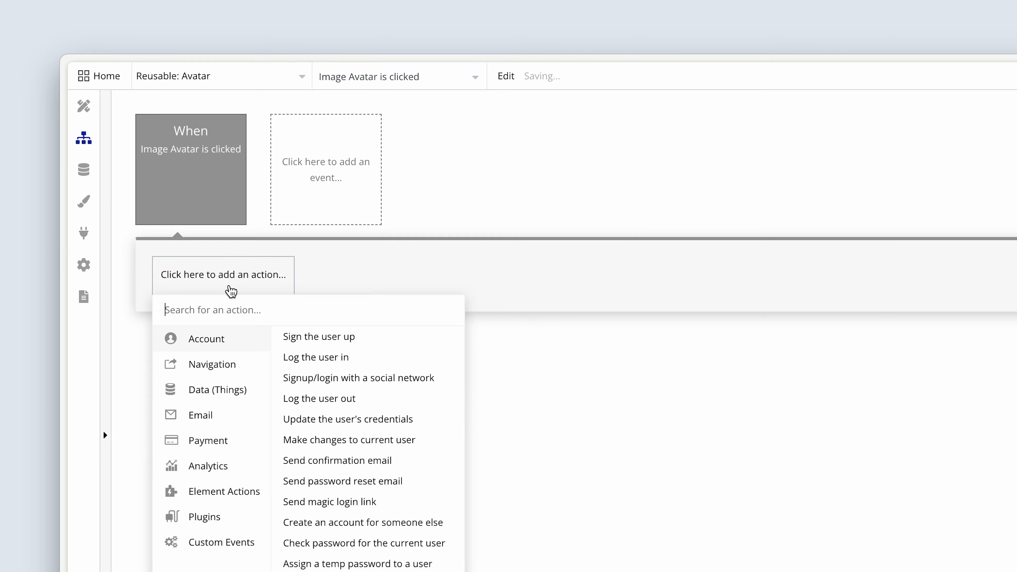
mouse_move(232, 494)
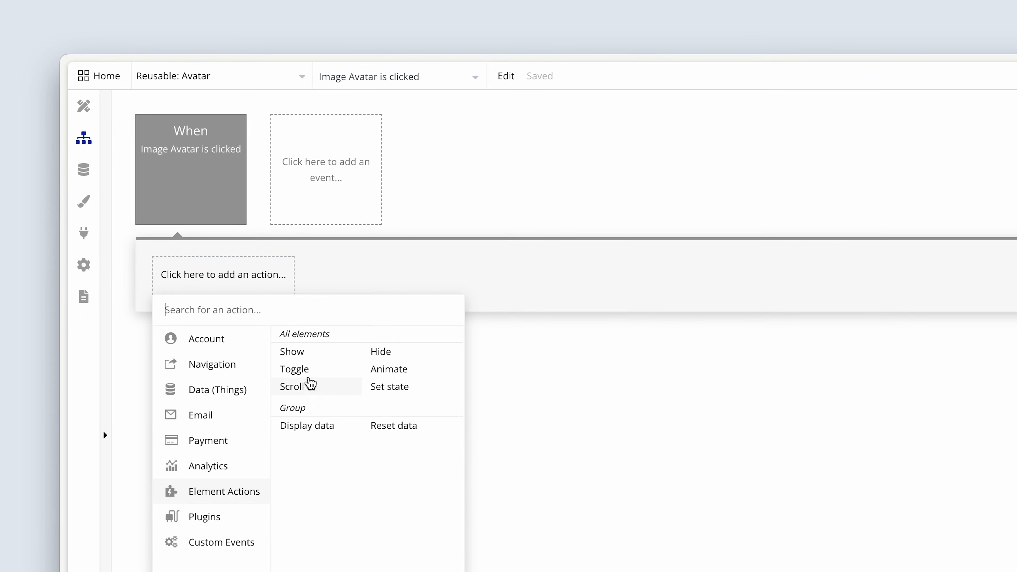
left_click(325, 370)
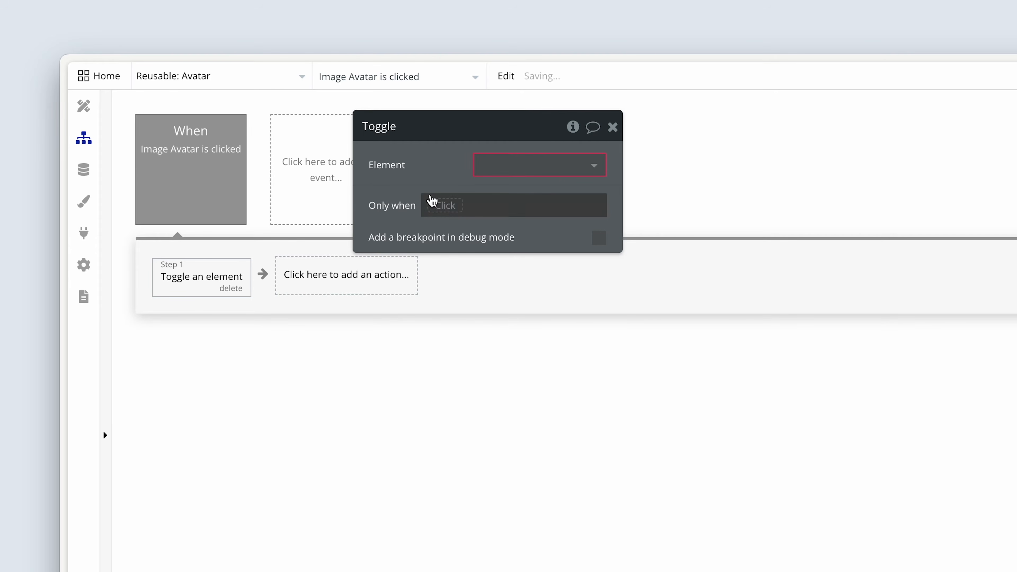
left_click_drag(431, 181, 352, 323)
left_click(438, 305)
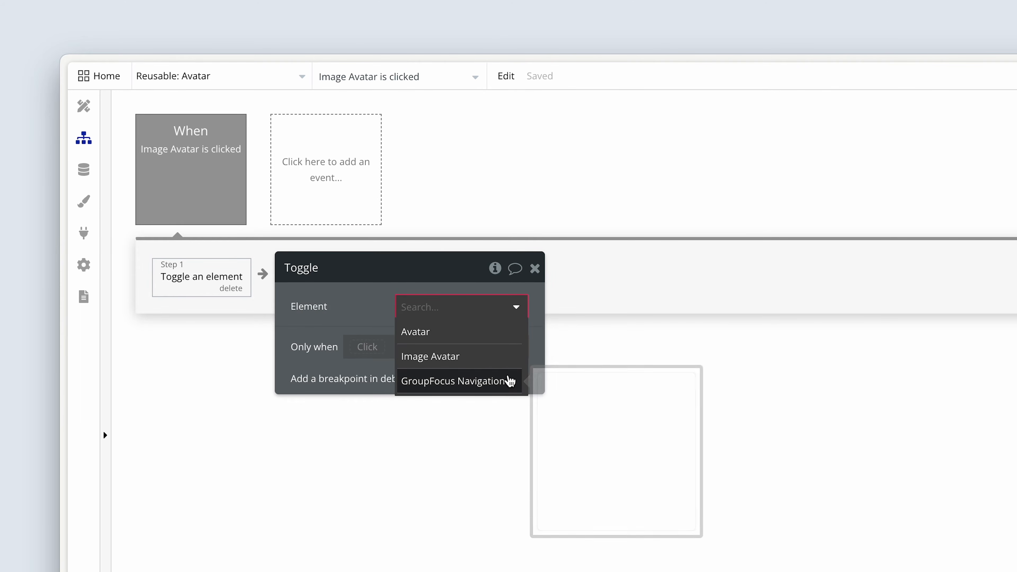
left_click(508, 380)
left_click_drag(362, 302, 415, 307)
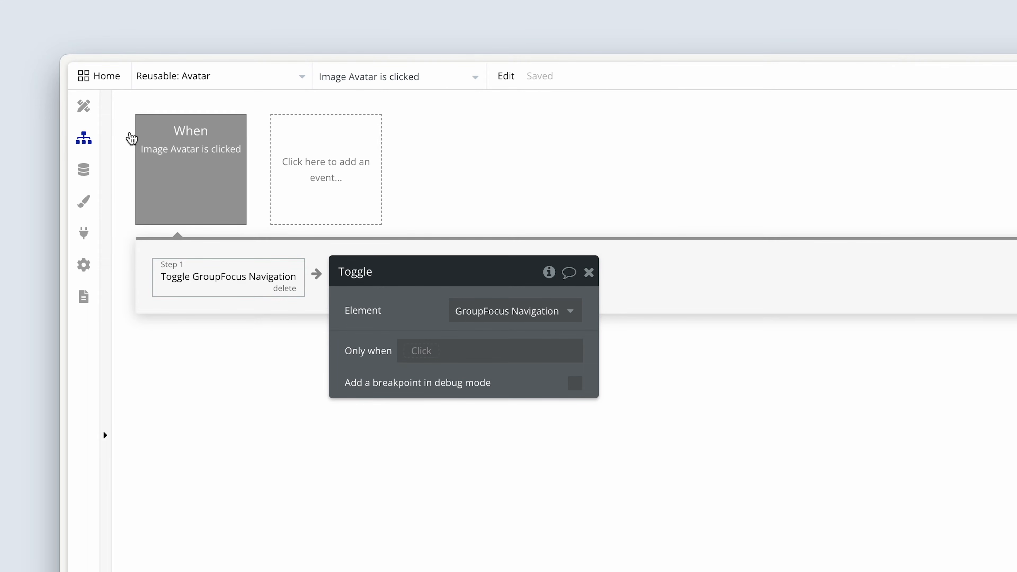
Return to the design canvas and set the reusable Avatar element's type of content to User.
left_click(84, 109)
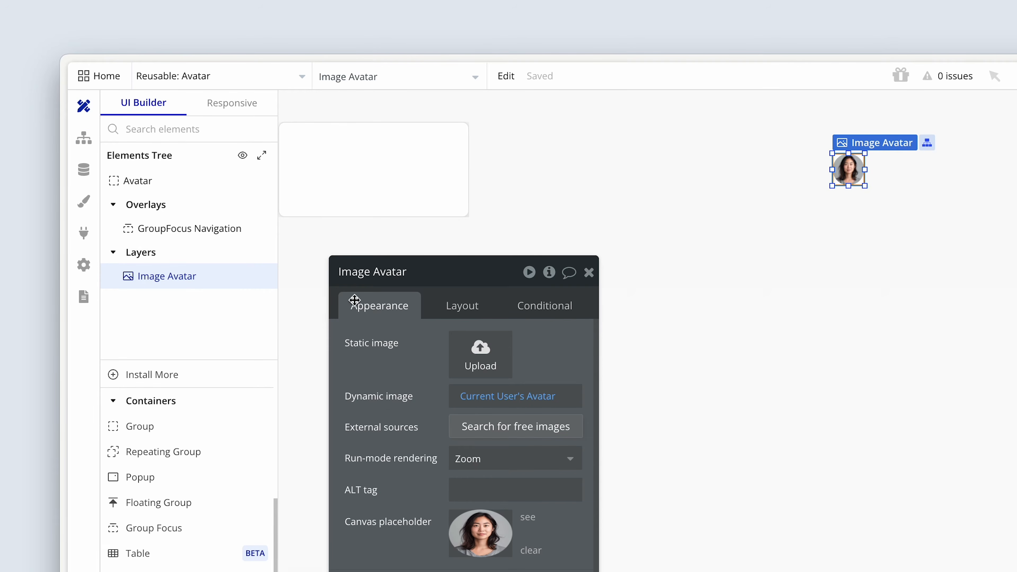
left_click_drag(391, 378, 555, 238)
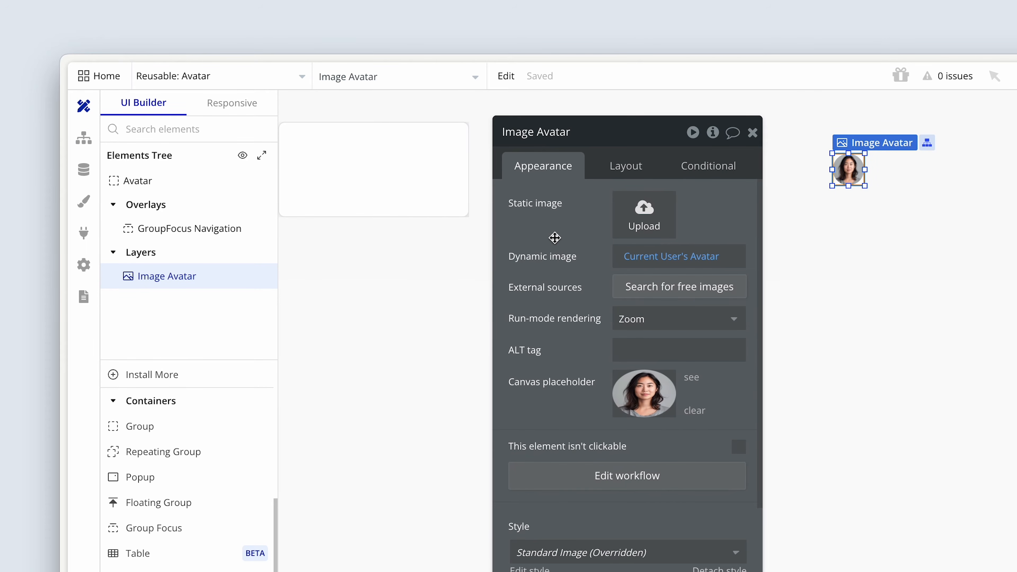
left_click(393, 170)
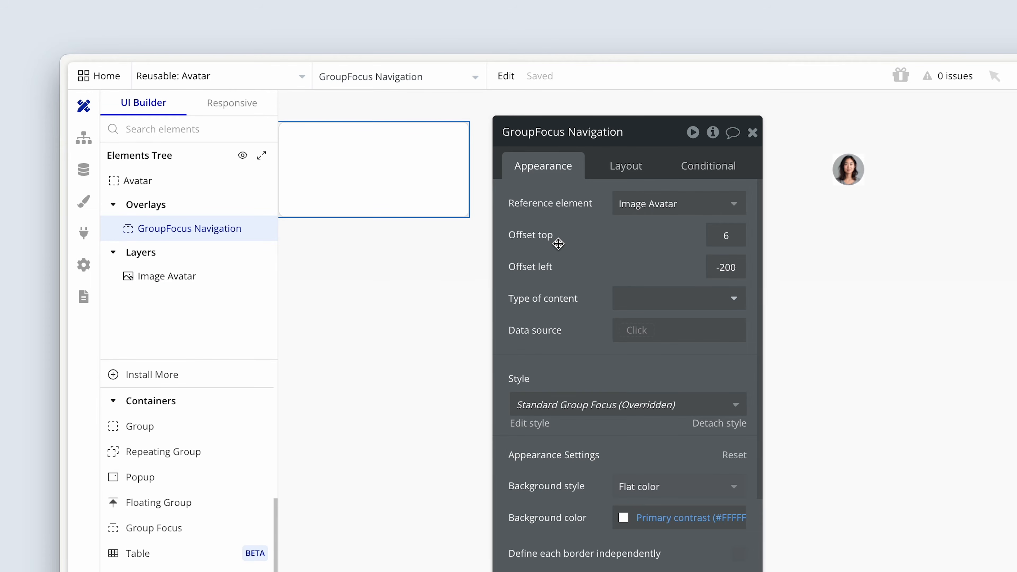
left_click_drag(614, 242, 622, 287)
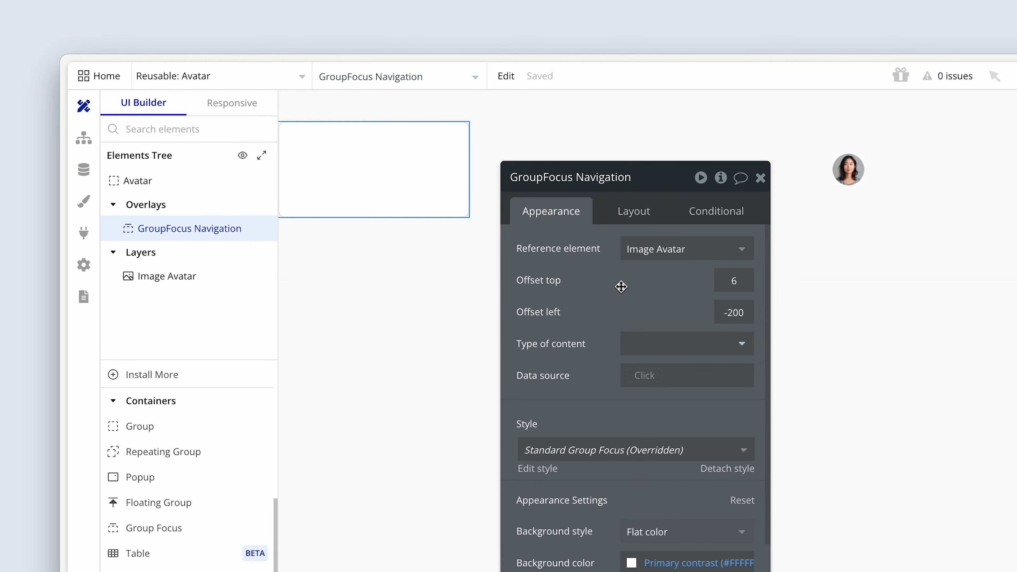
left_click(165, 185)
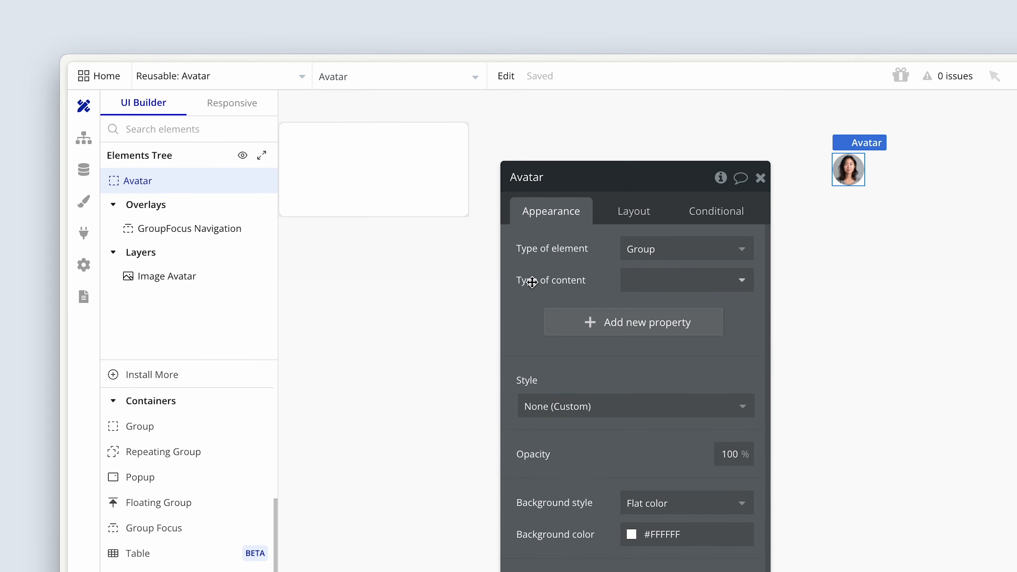
left_click_drag(532, 282, 528, 246)
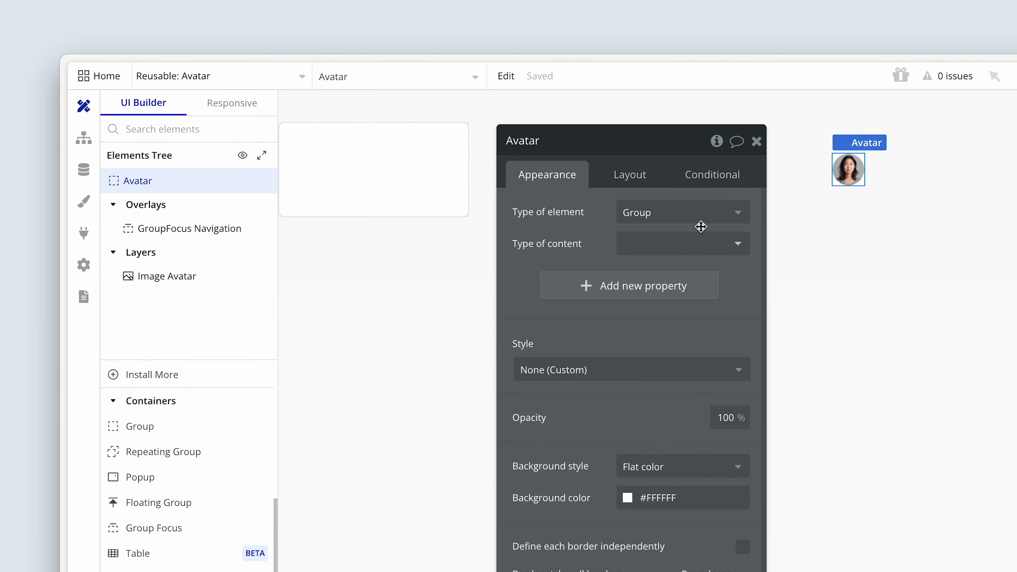
left_click(695, 244)
scroll(688, 347, "down", 3)
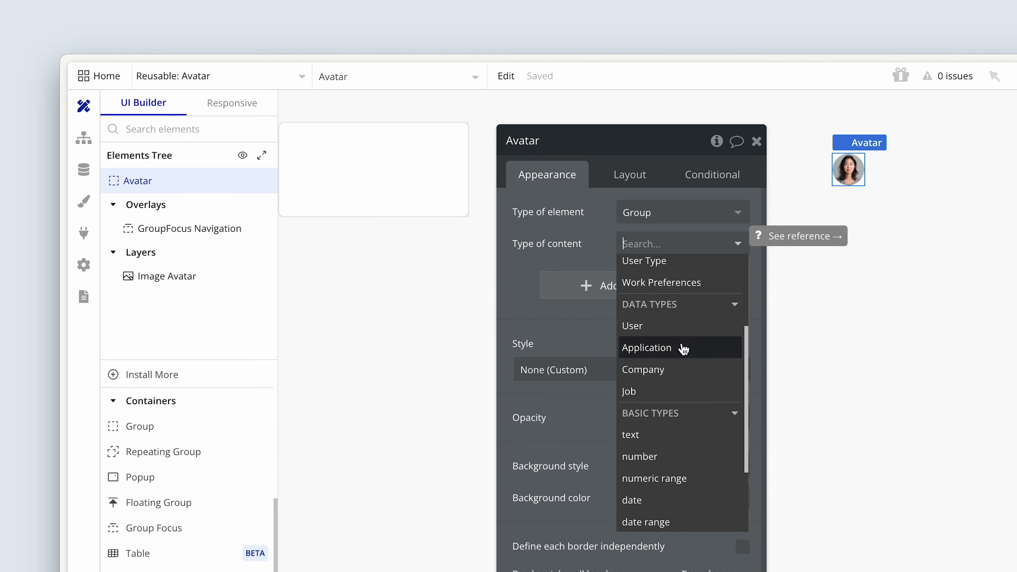
left_click(681, 334)
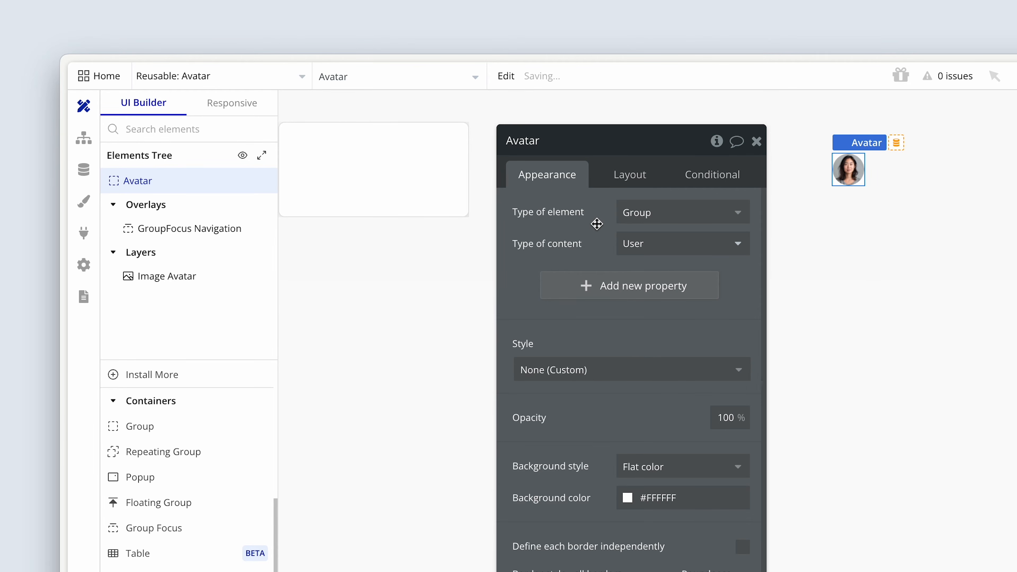
Change the Image Avatar's dynamic image source to Parent group's User's Avatar.
left_click(844, 174)
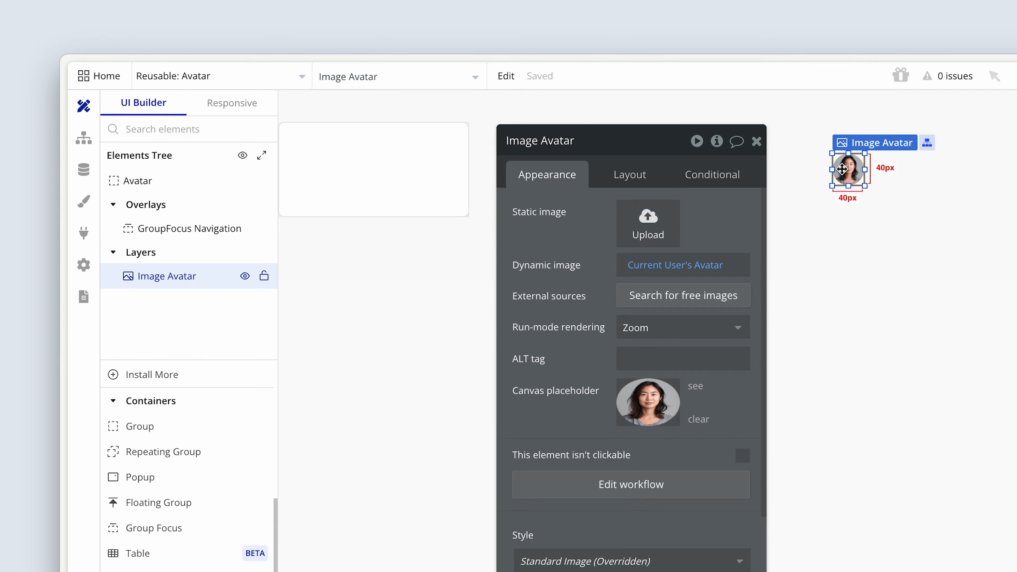
left_click(647, 268)
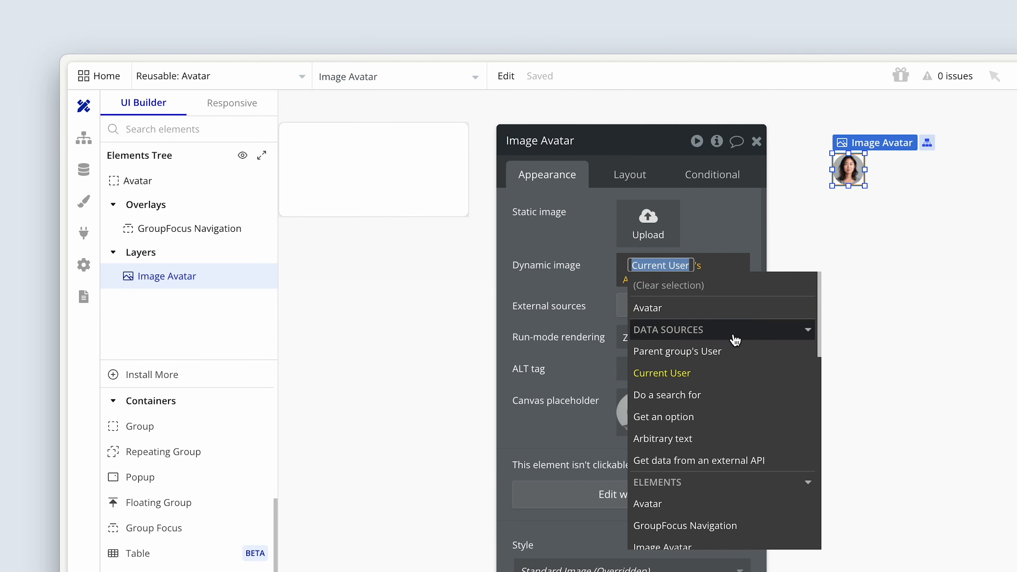
left_click(738, 354)
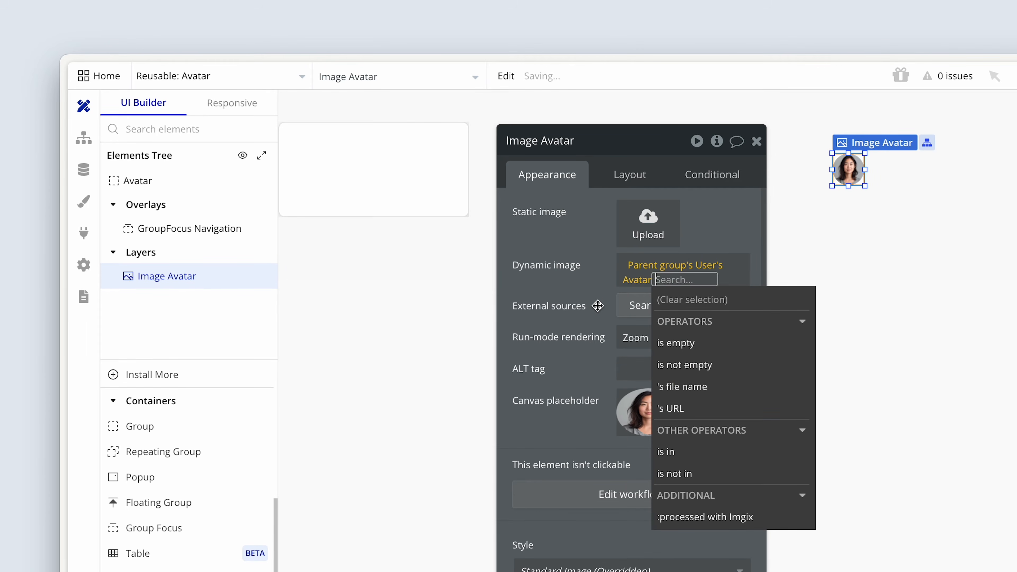
left_click(641, 282)
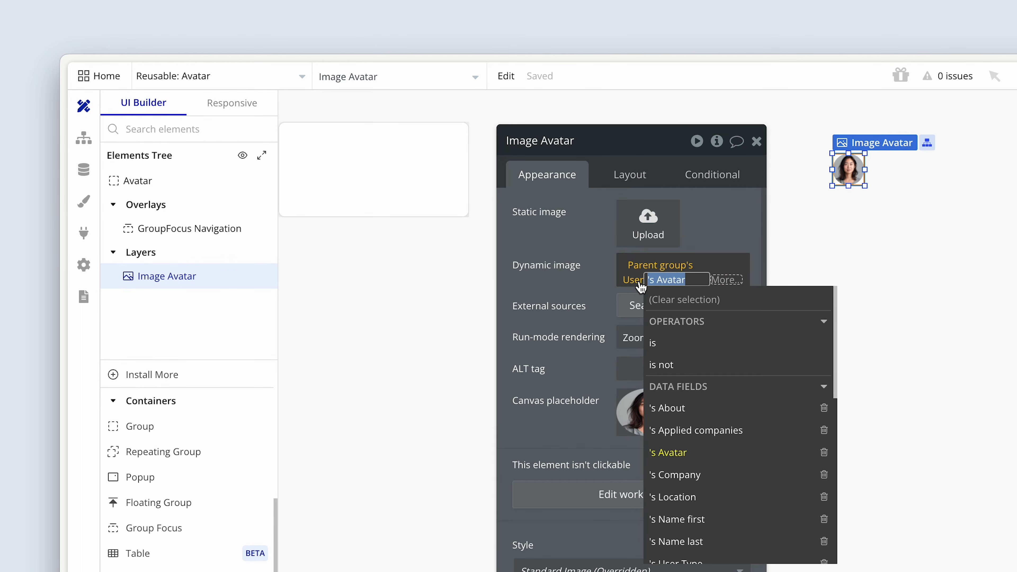
left_click(576, 278)
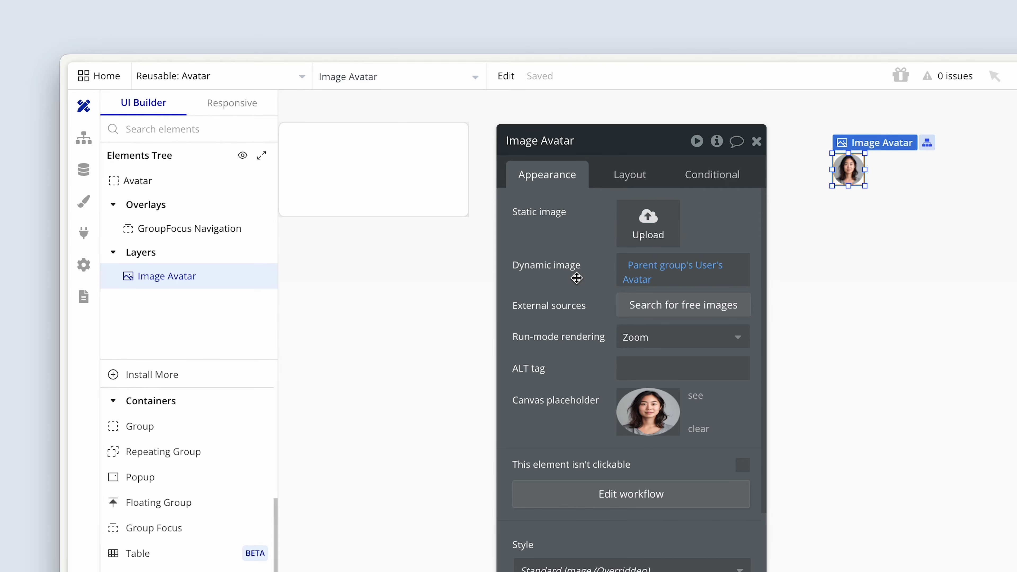
Compare the reusable Avatar element's content type with the dynamic source of its image.
left_click(158, 185)
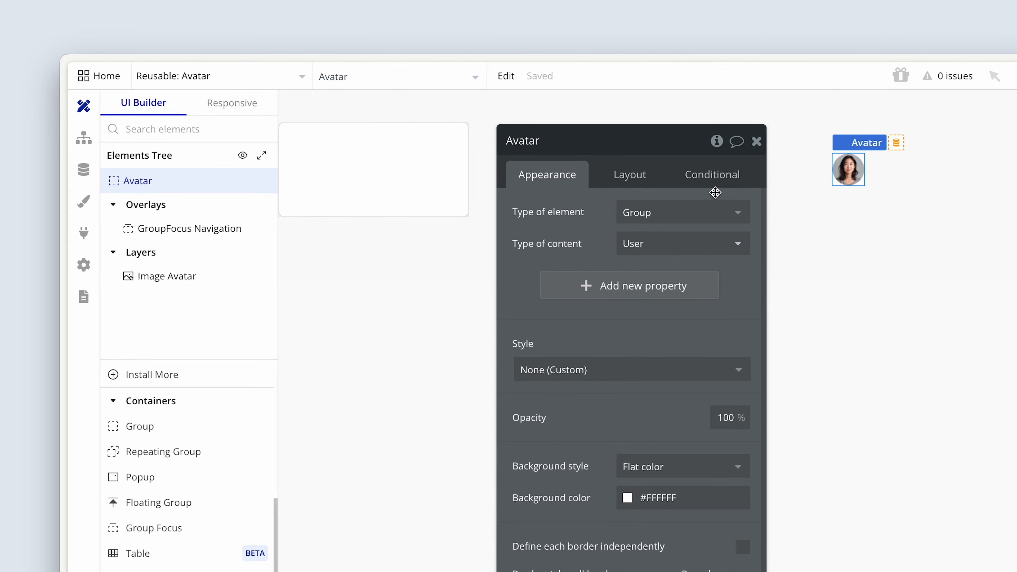
left_click(856, 177)
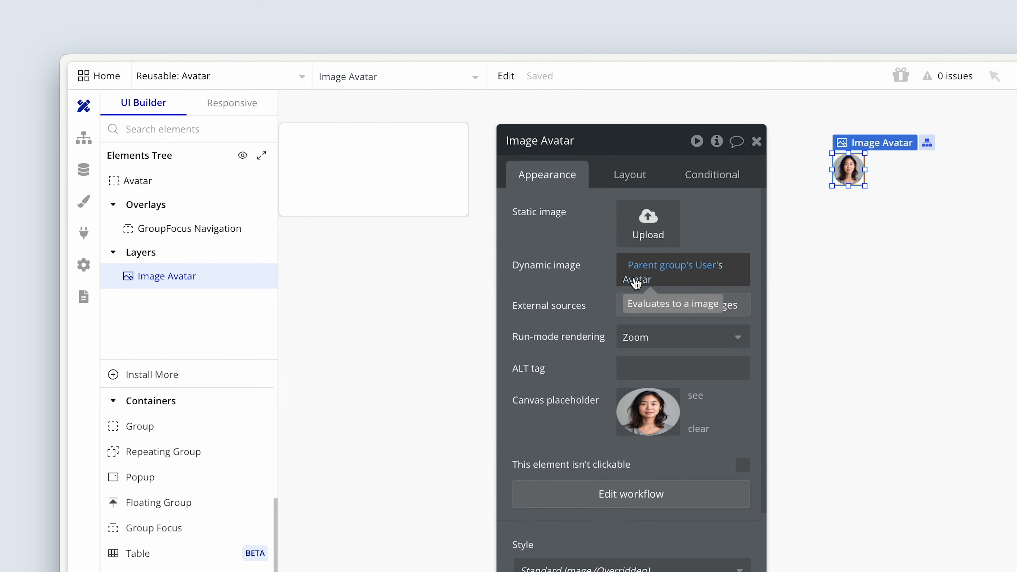
left_click(196, 180)
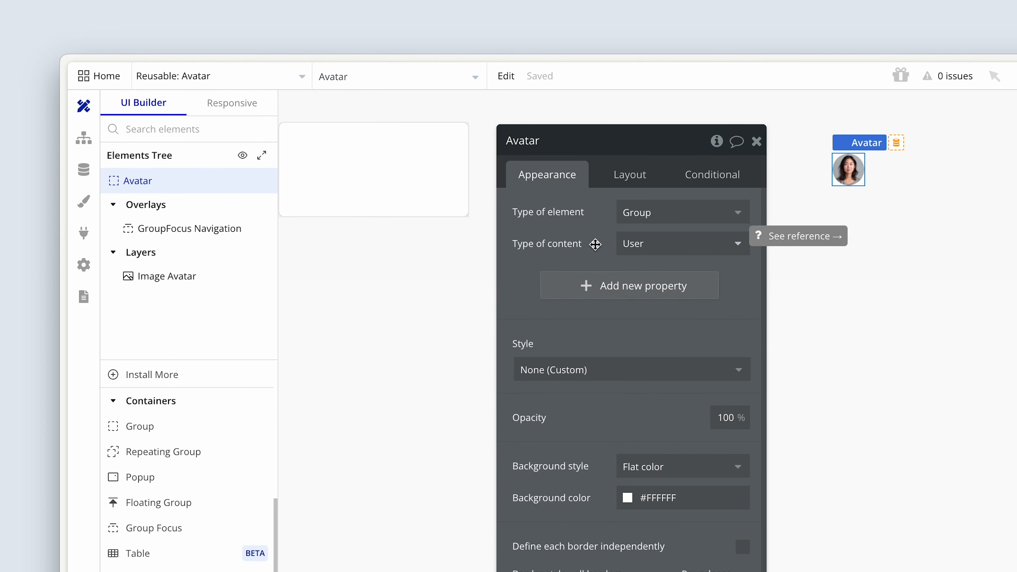
Examine which elements GroupFocus Navigation can use as its reference element, keeping Image Avatar selected.
left_click(267, 228)
left_click(666, 215)
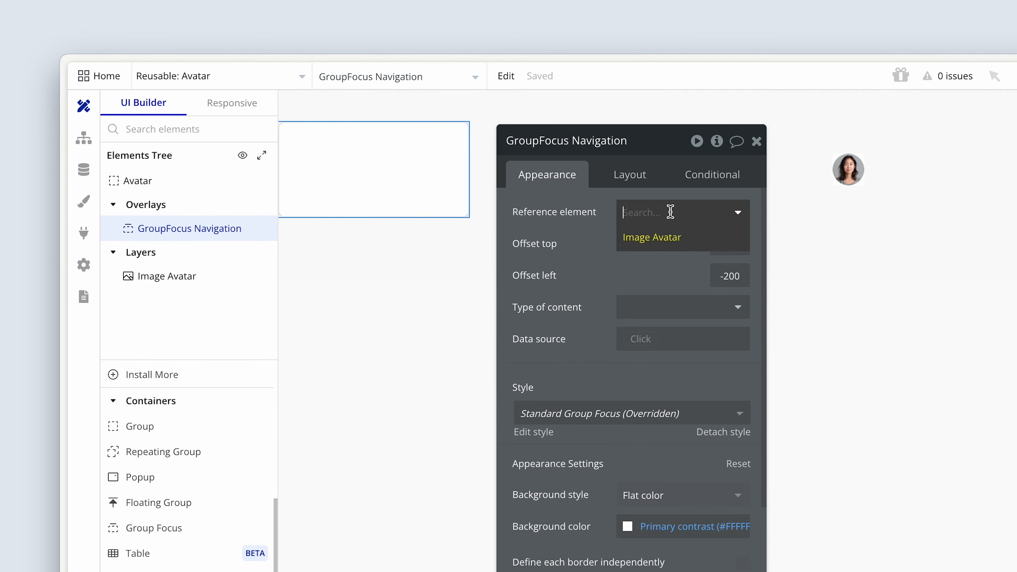
left_click(675, 242)
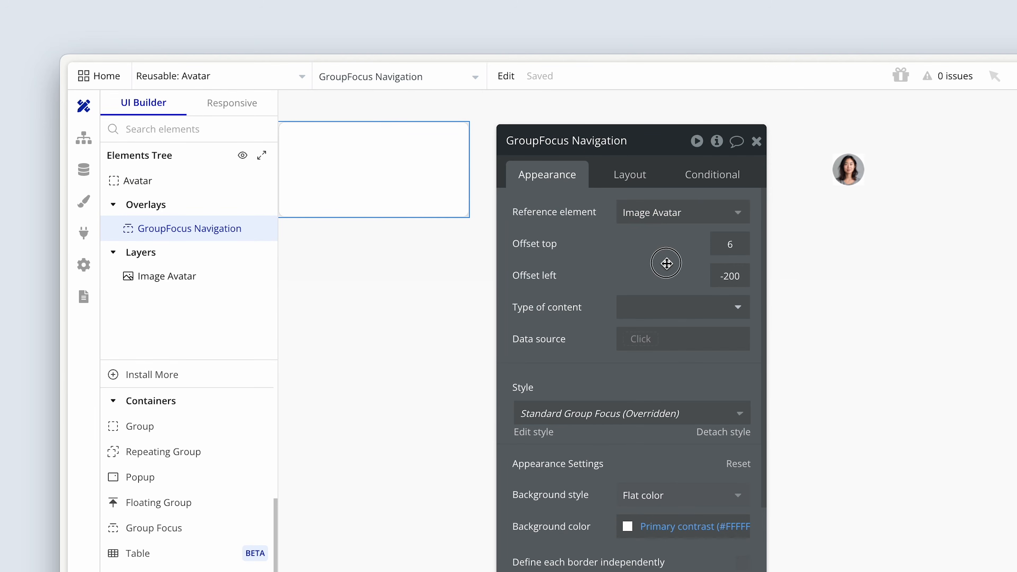
left_click(708, 215)
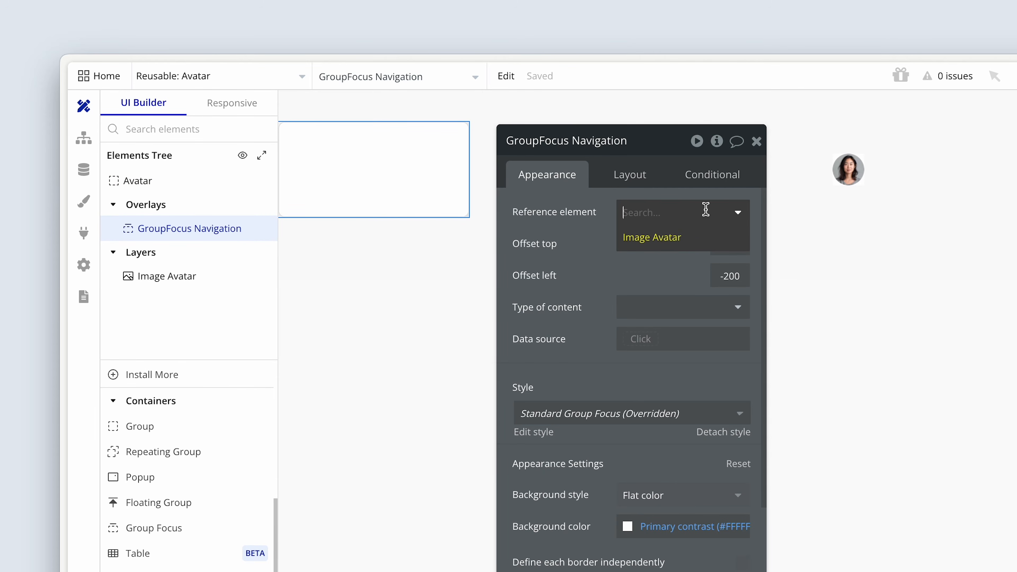
left_click(650, 267)
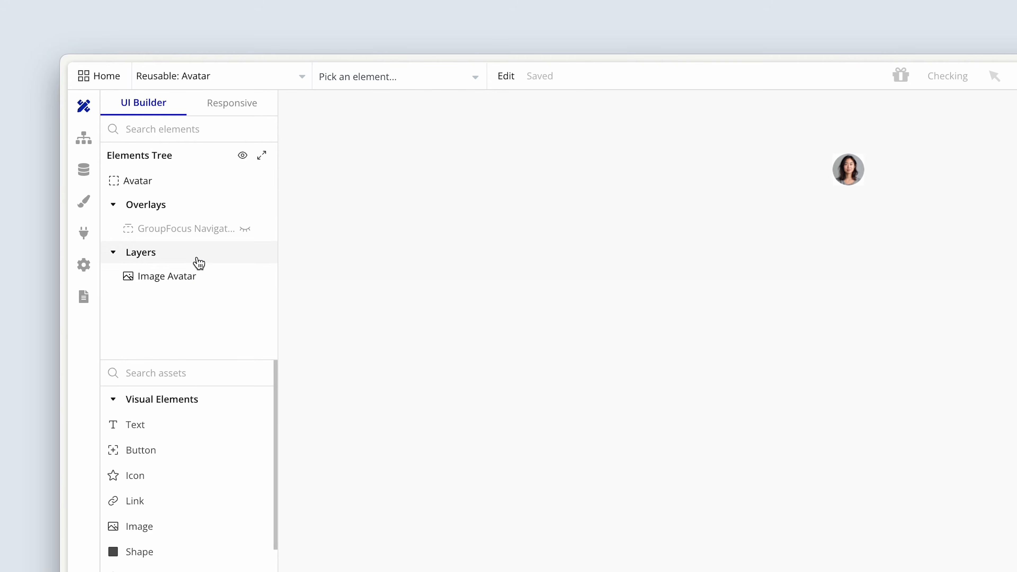
Show GroupFocus Navigation on the canvas and open its layout settings.
left_click(245, 229)
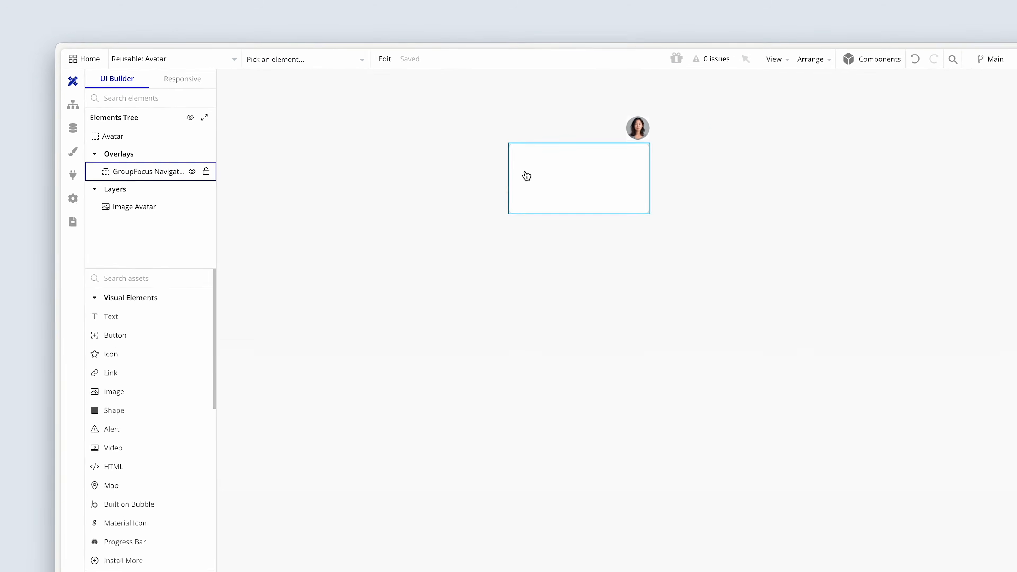
left_click(723, 223)
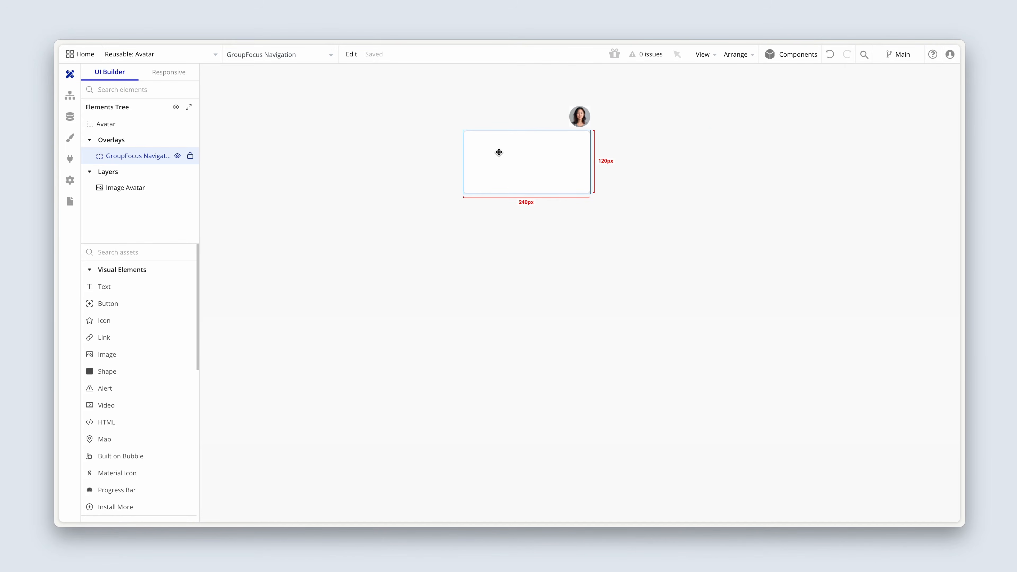
double_click(499, 152)
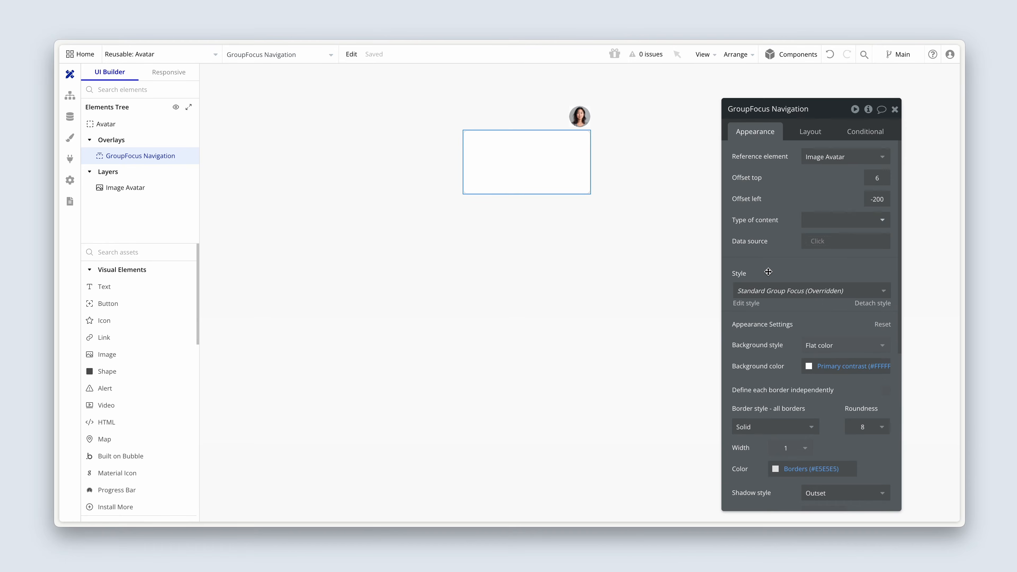
left_click(817, 138)
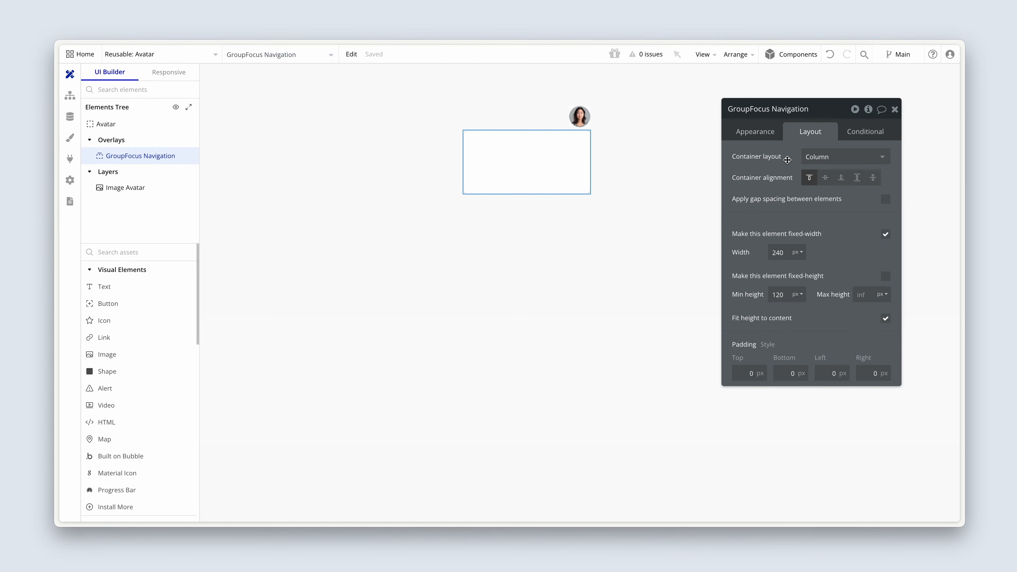
Set the GroupFocus Navigation padding to 20 px on the top, bottom, left and right.
left_click_drag(785, 162, 328, 196)
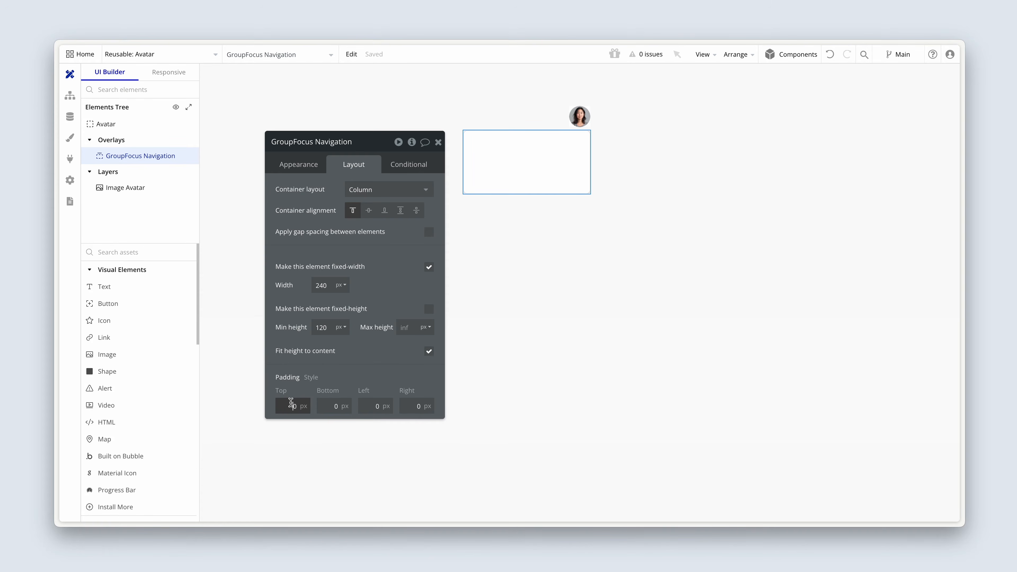
type("2")
left_click(323, 406)
type("2")
left_click(364, 406)
type("2")
left_click(411, 405)
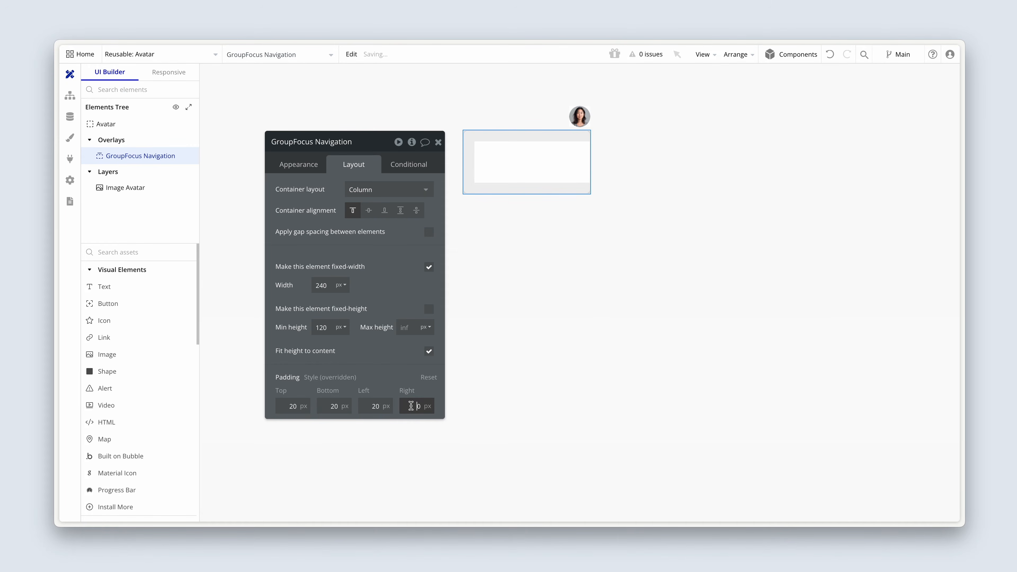
type("2")
left_click(386, 370)
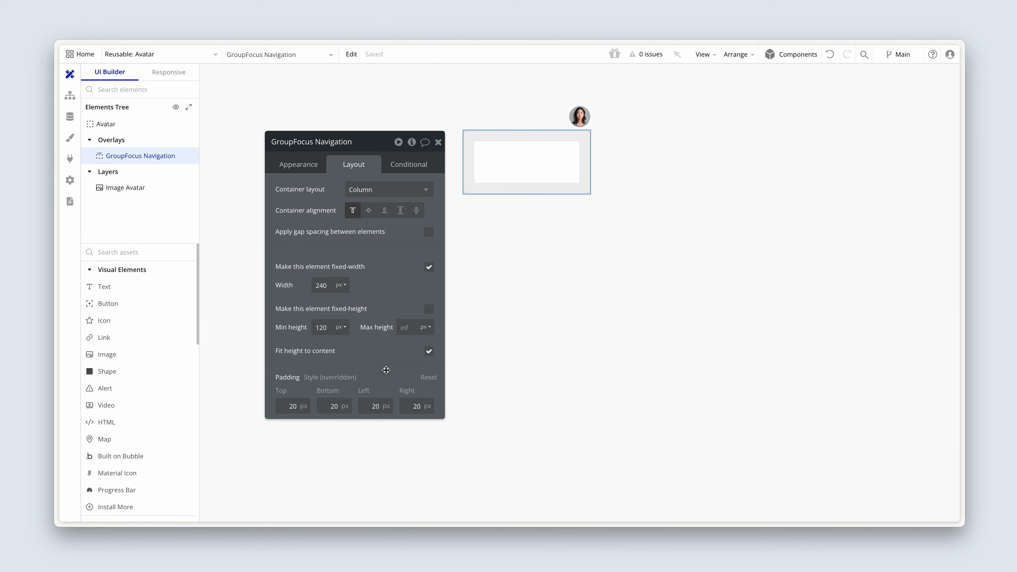
Add a text element reading Dashboard inside GroupFocus Navigation.
left_click(157, 287)
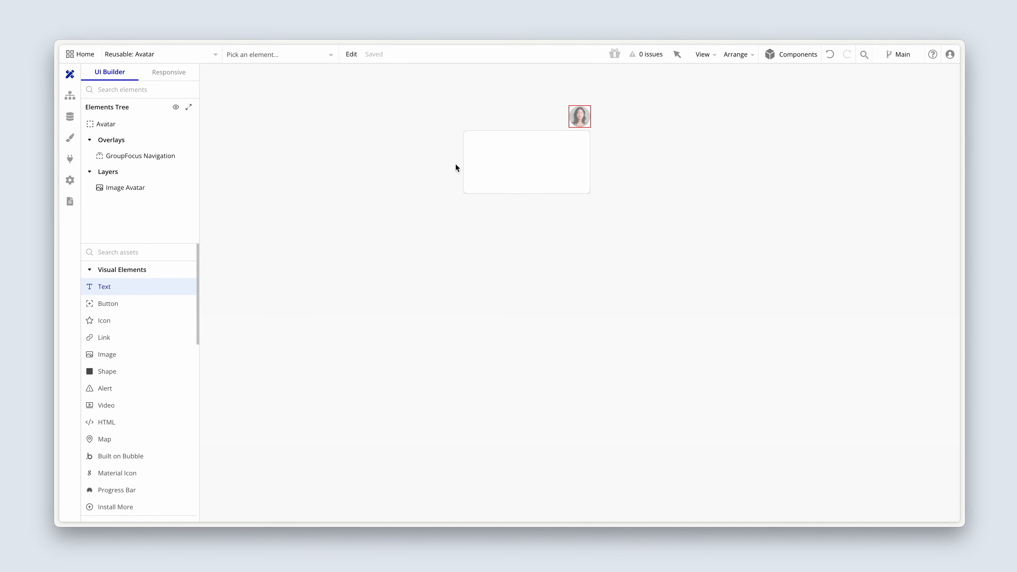
left_click(479, 153)
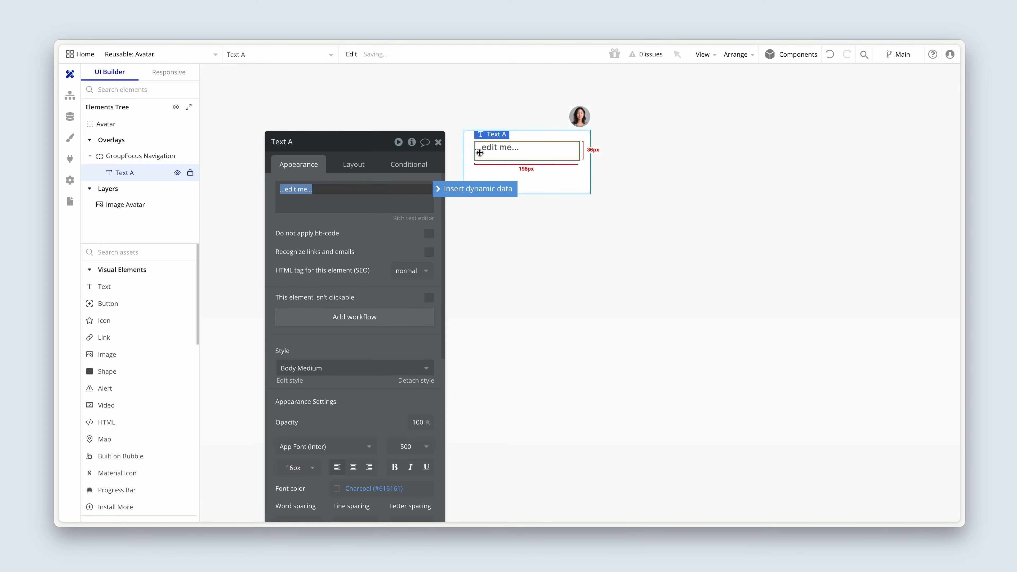
type("Dashboard")
left_click(361, 235)
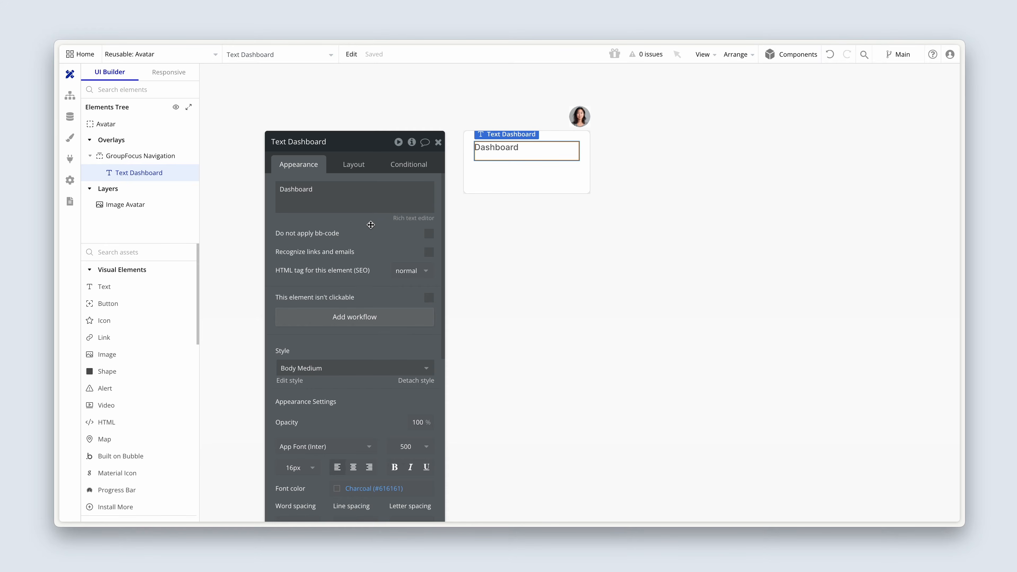
Set the Dashboard text's minimum width and minimum height to 0 px.
left_click(345, 163)
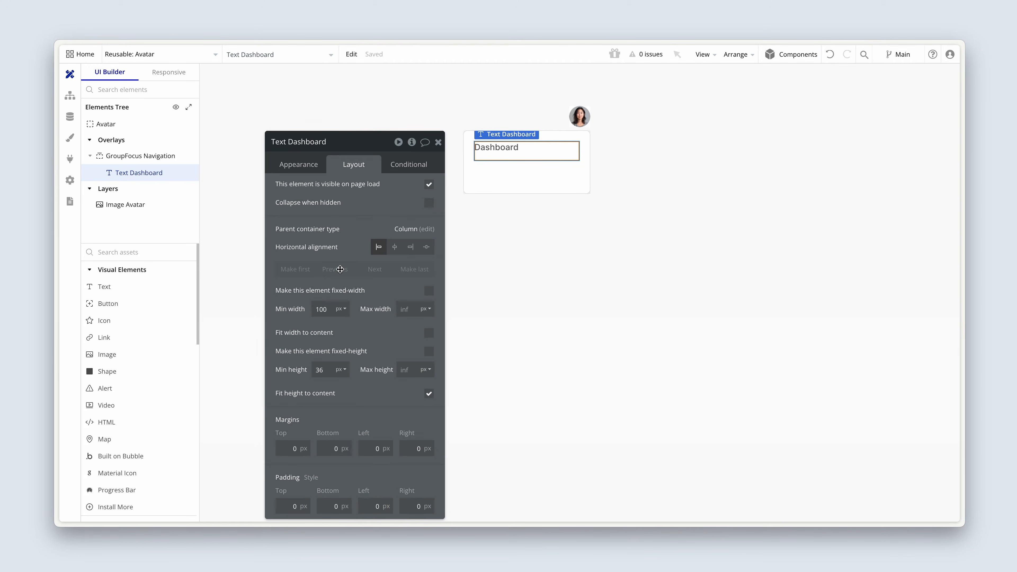
left_click_drag(330, 311, 309, 312)
key("BackSpace")
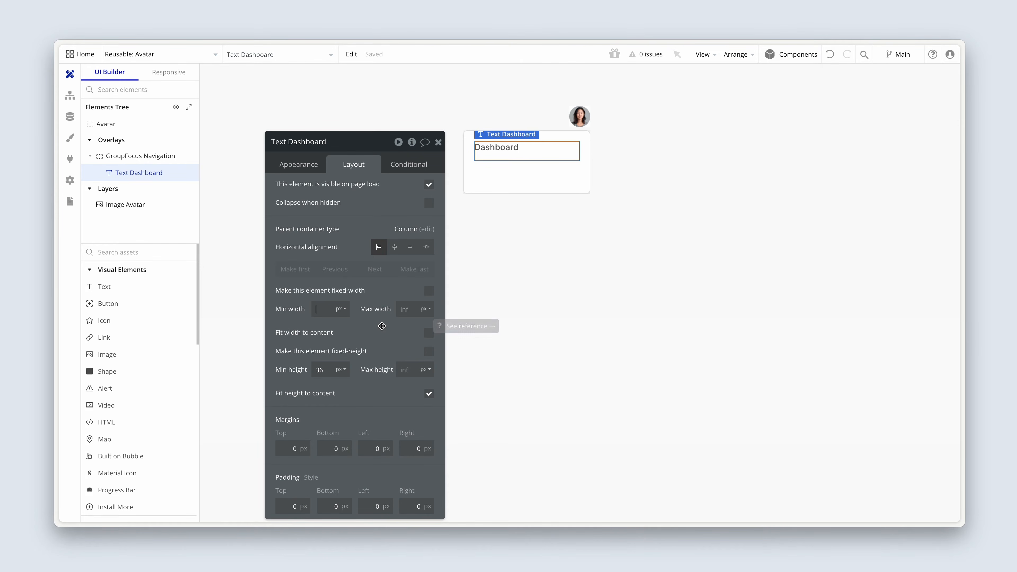
left_click(326, 372)
left_click_drag(326, 372, 304, 372)
key("BackSpace")
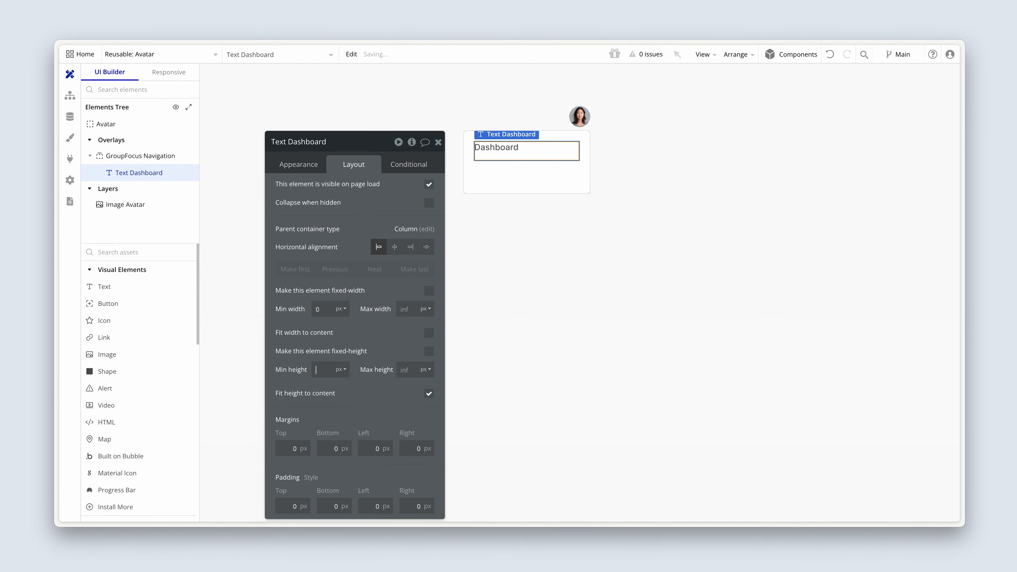
left_click(303, 373)
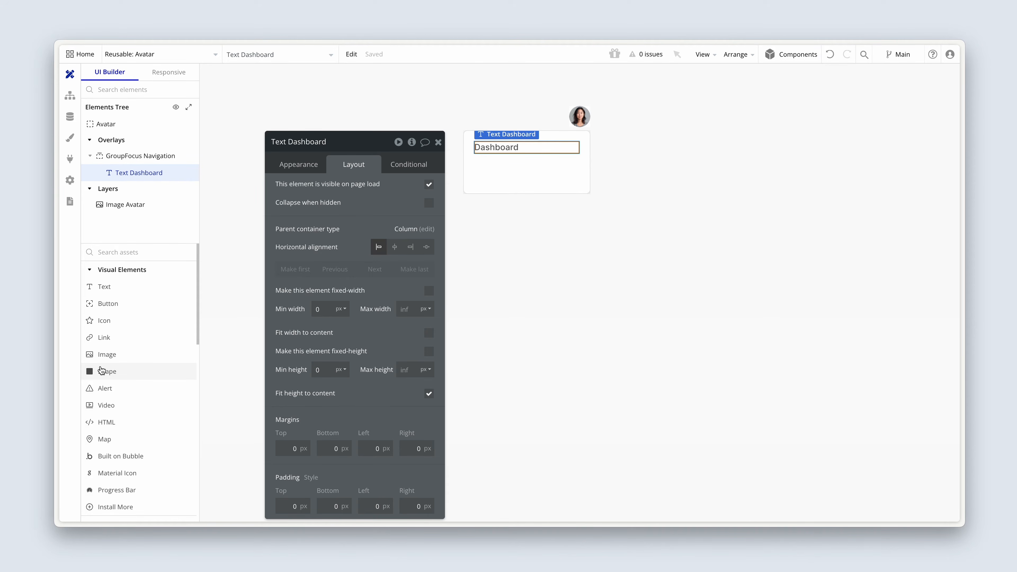
Add a Material Icon above the Dashboard text and choose the outlined space_dashboard icon, searching for "dash".
scroll(101, 370, "down", 3)
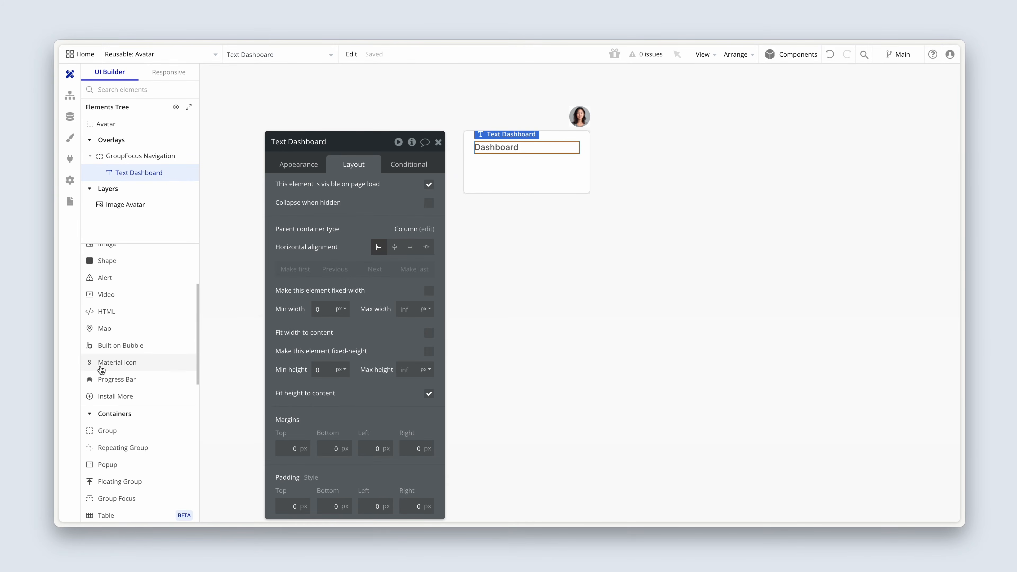
left_click(101, 369)
left_click(480, 173)
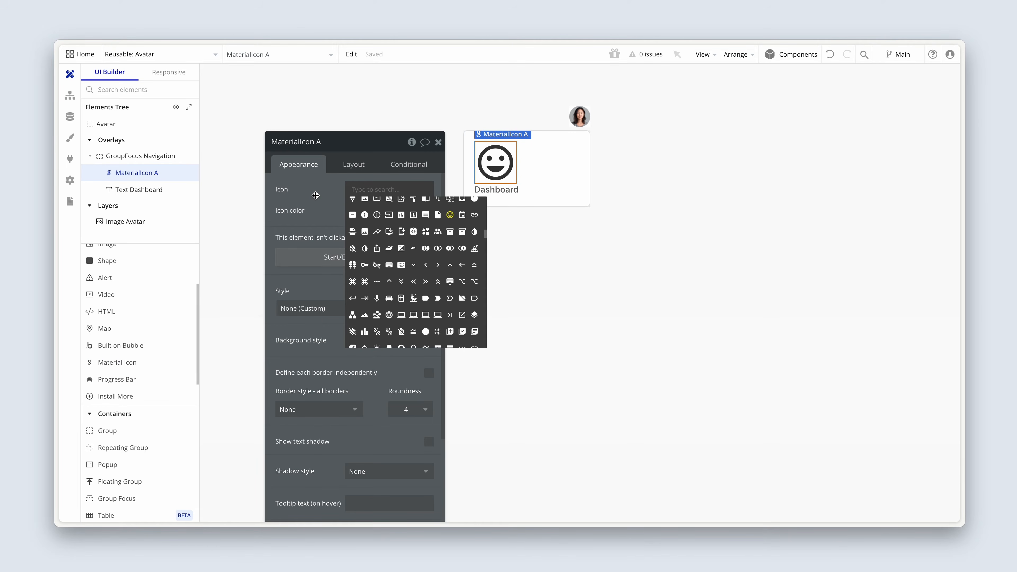
type("dash")
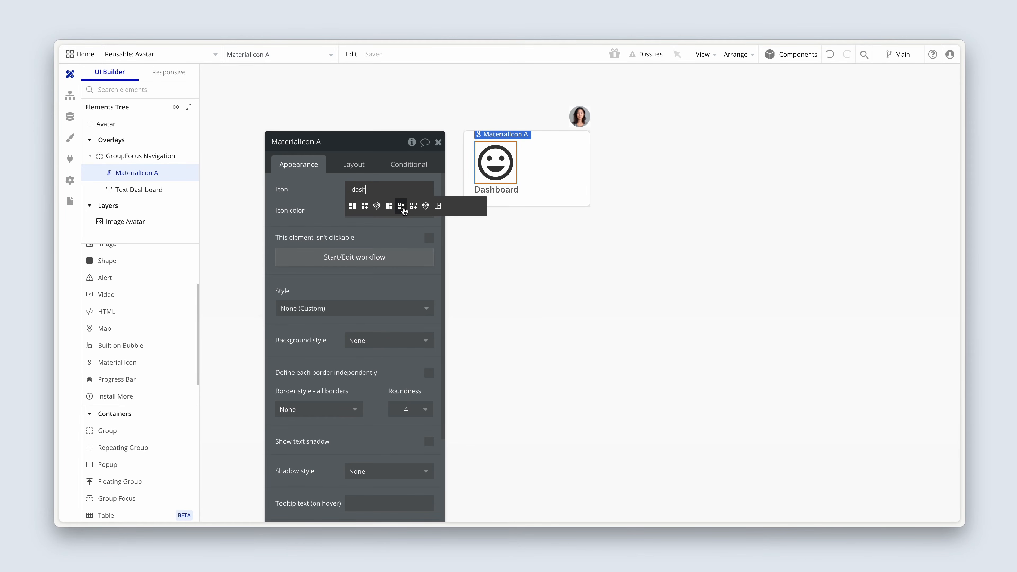
left_click(439, 206)
left_click(326, 141)
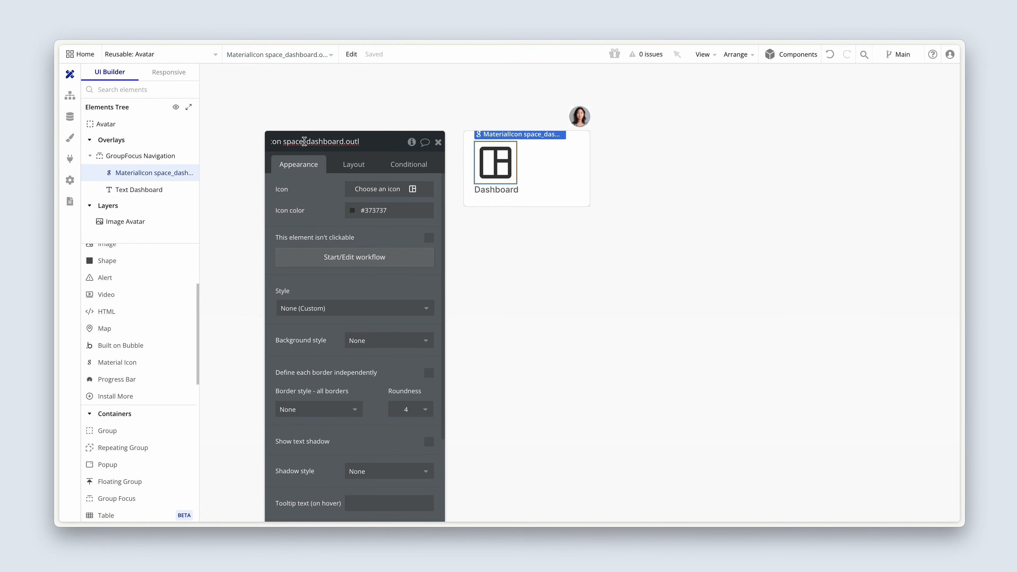
left_click(312, 182)
Recolour the dashboard icon with the dark grey color variable.
left_click_drag(311, 194, 295, 158)
left_click(338, 175)
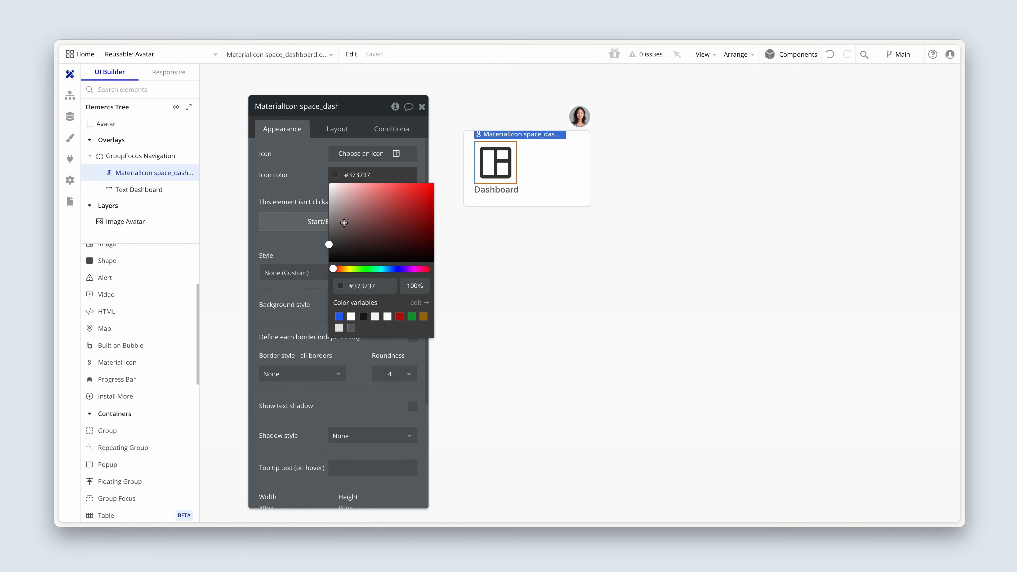
left_click(350, 327)
Set the dashboard icon's fixed width and fixed height to 24 px each.
left_click(333, 127)
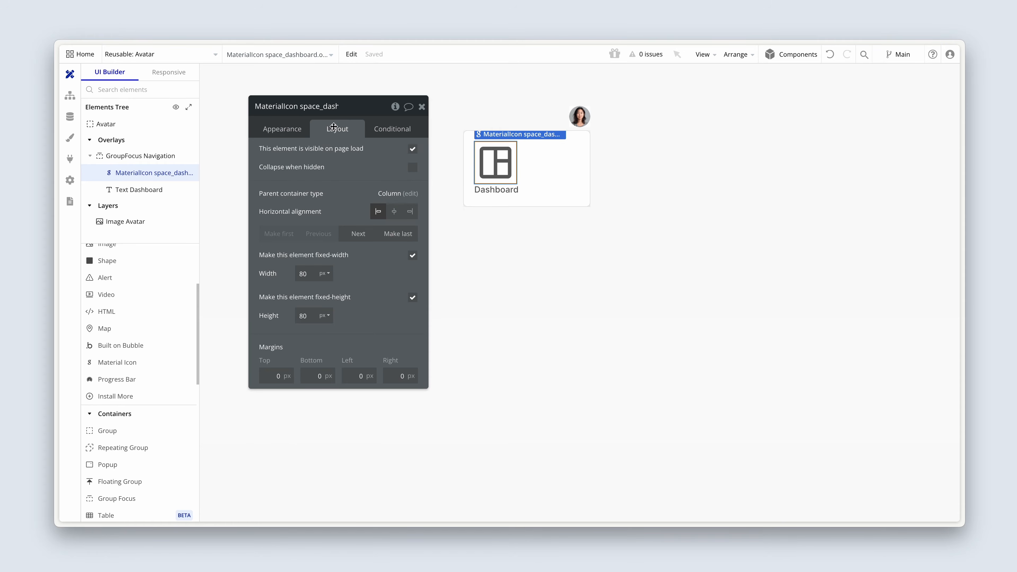
left_click_drag(310, 274, 291, 274)
type("24")
left_click_drag(311, 316, 291, 317)
type("24")
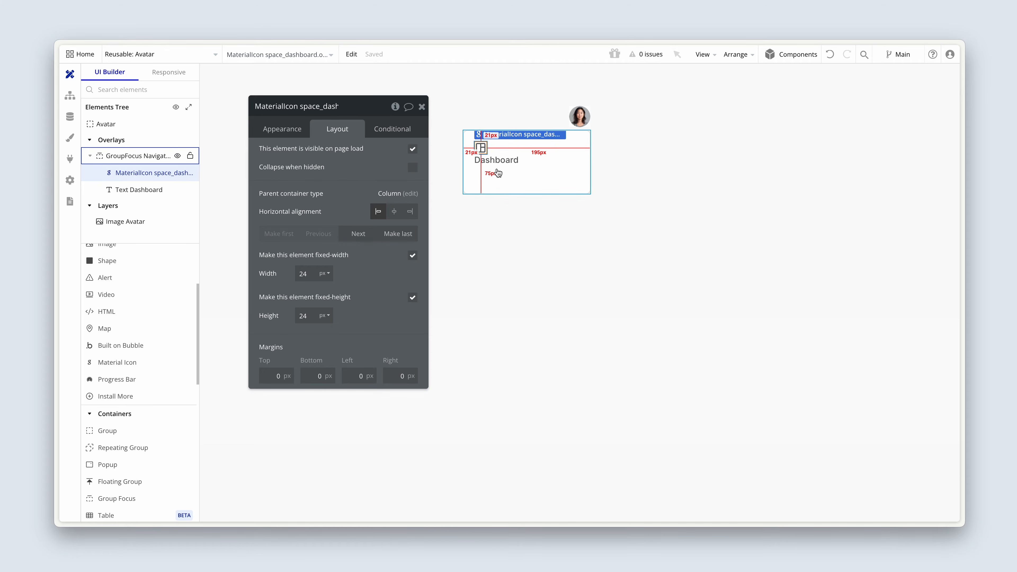
Group the dashboard icon and the Dashboard text together in a Row container.
left_click(510, 159)
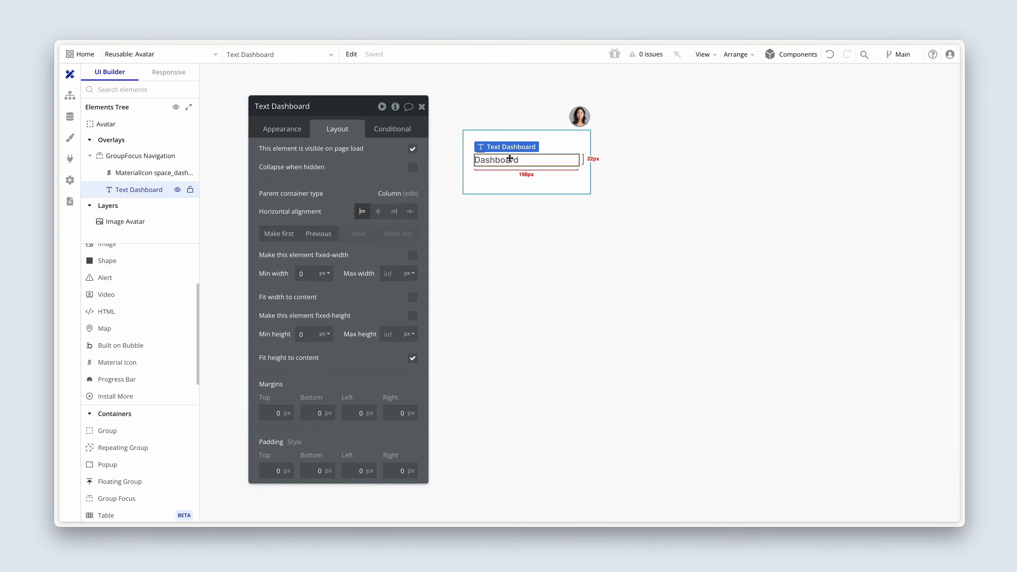
left_click(499, 180)
left_click(479, 148)
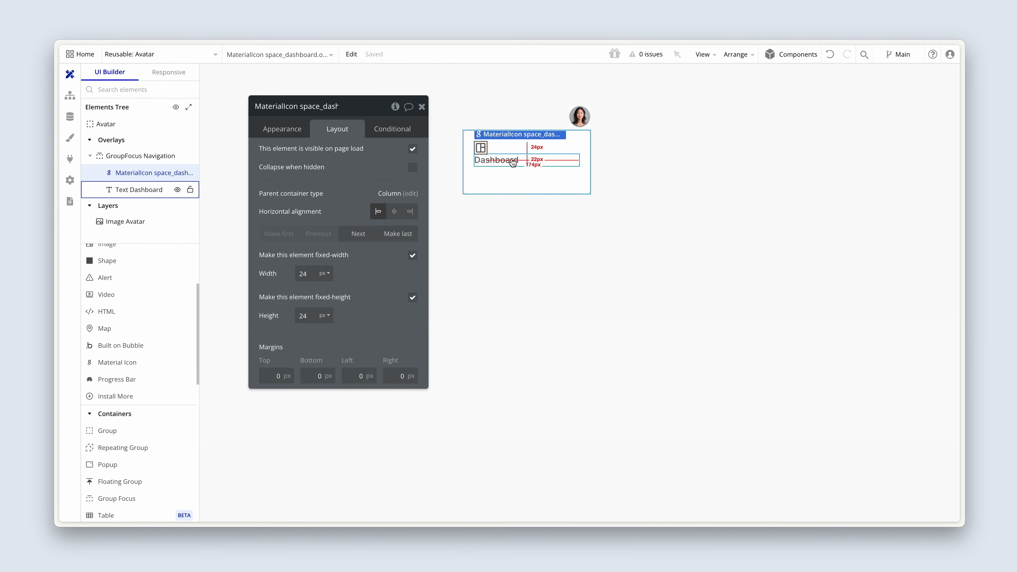
left_click(512, 160, "shift")
right_click(513, 161)
mouse_move(573, 227)
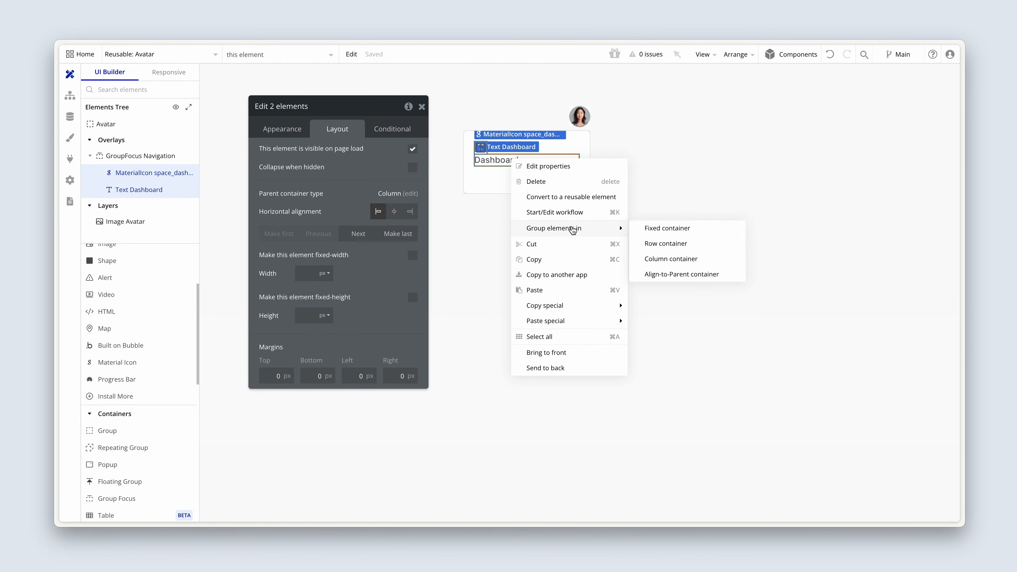
left_click(646, 246)
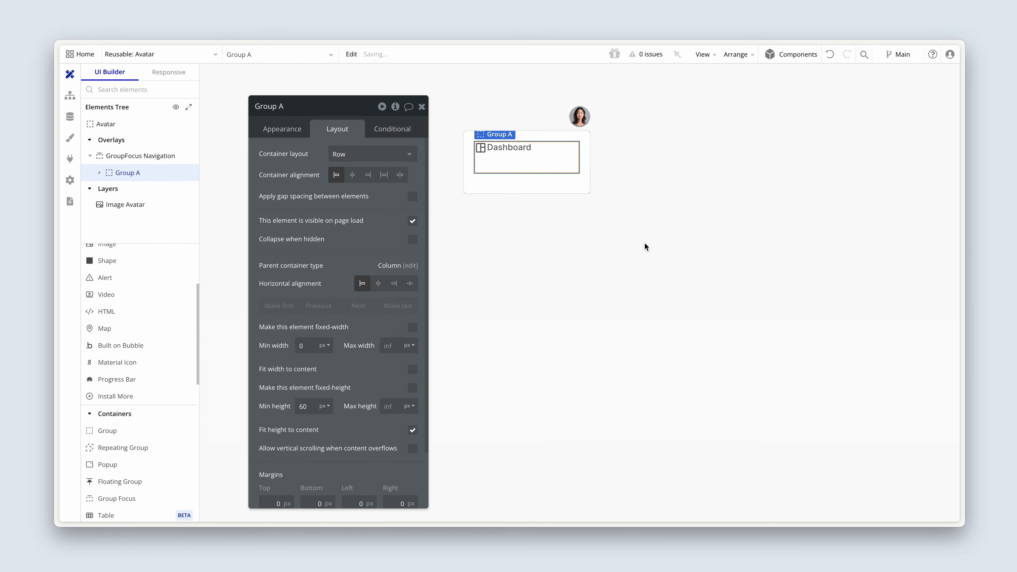
Rename the new row group to Group Navlink (Dashboard) and set its minimum height to 0 px.
left_click(293, 111)
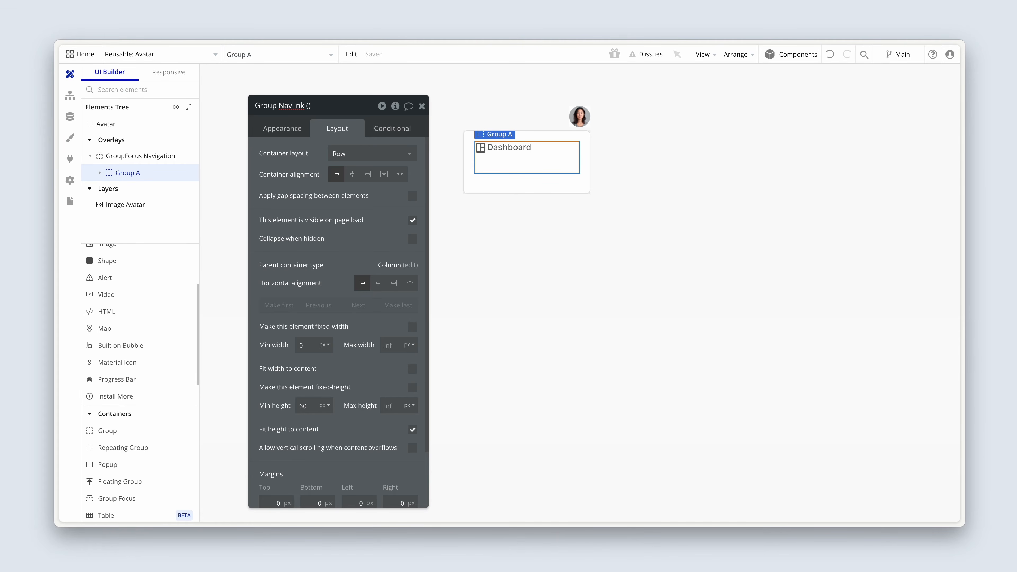
type("oard)")
key("Return")
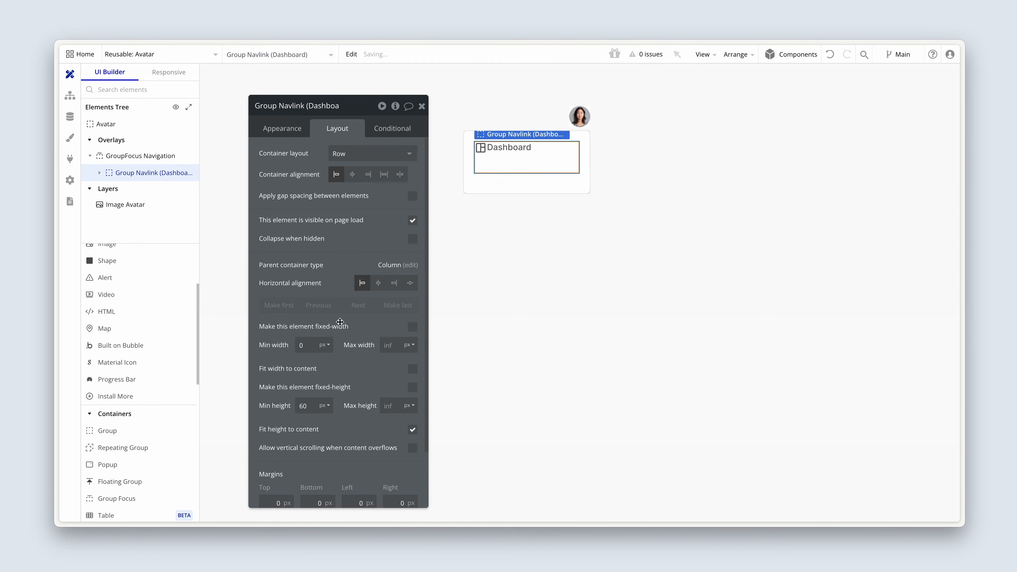
double_click(305, 406)
type("0")
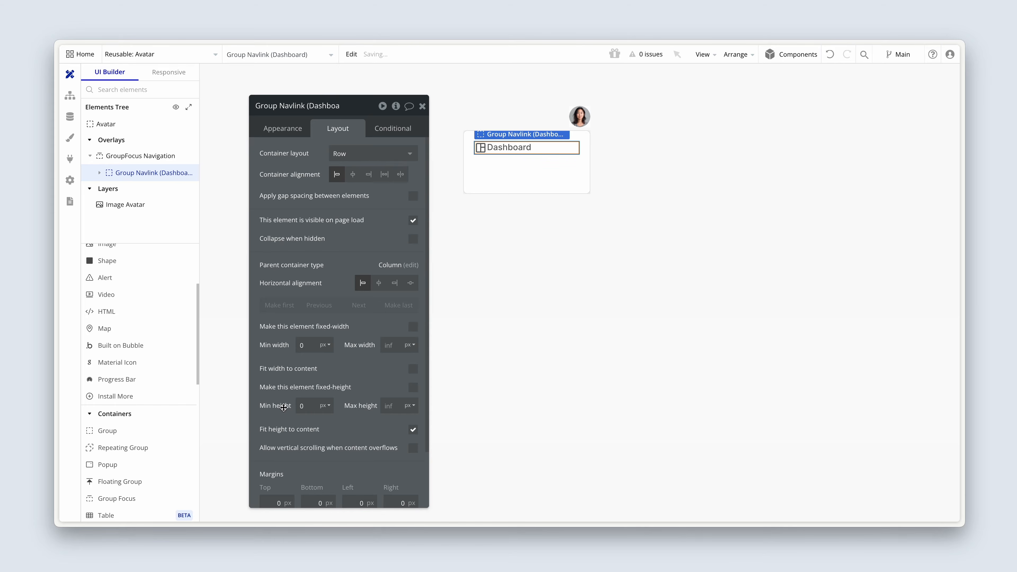
Give Group Navlink (Dashboard) a roundness of 8 and a flat background in the Primary contrast color.
left_click(292, 129)
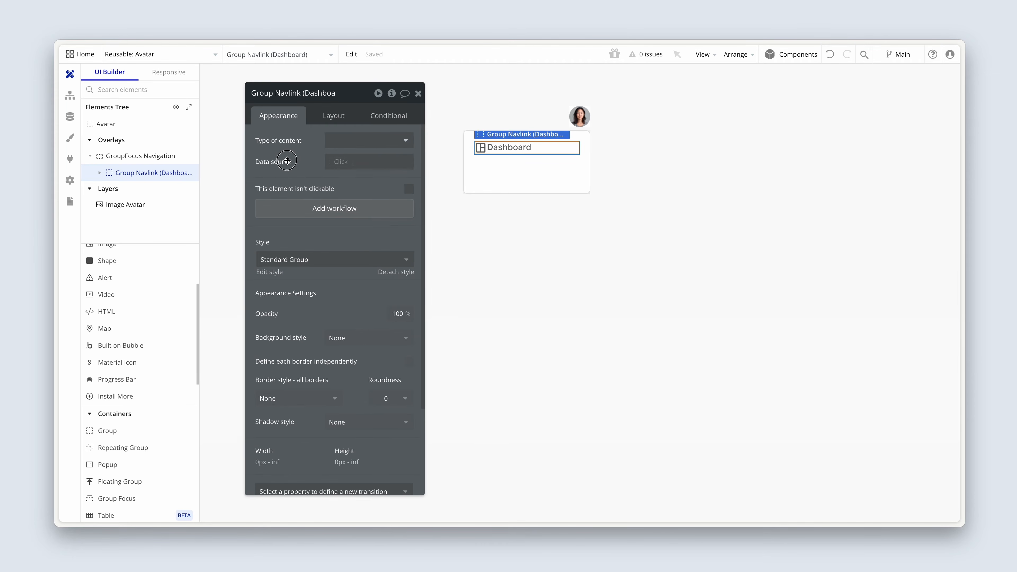
left_click_drag(287, 161, 288, 160)
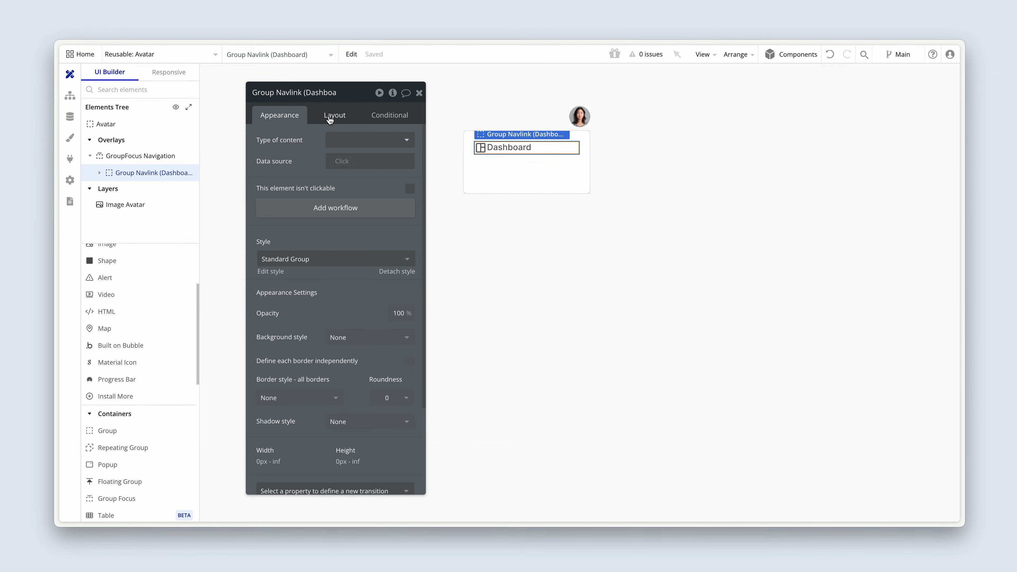
scroll(314, 168, "down", 2)
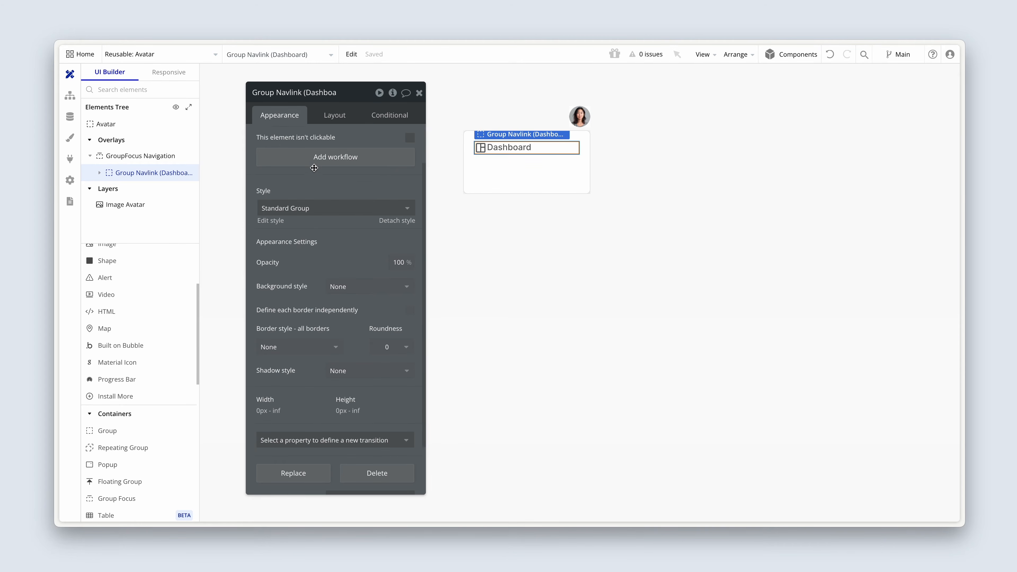
left_click(399, 346)
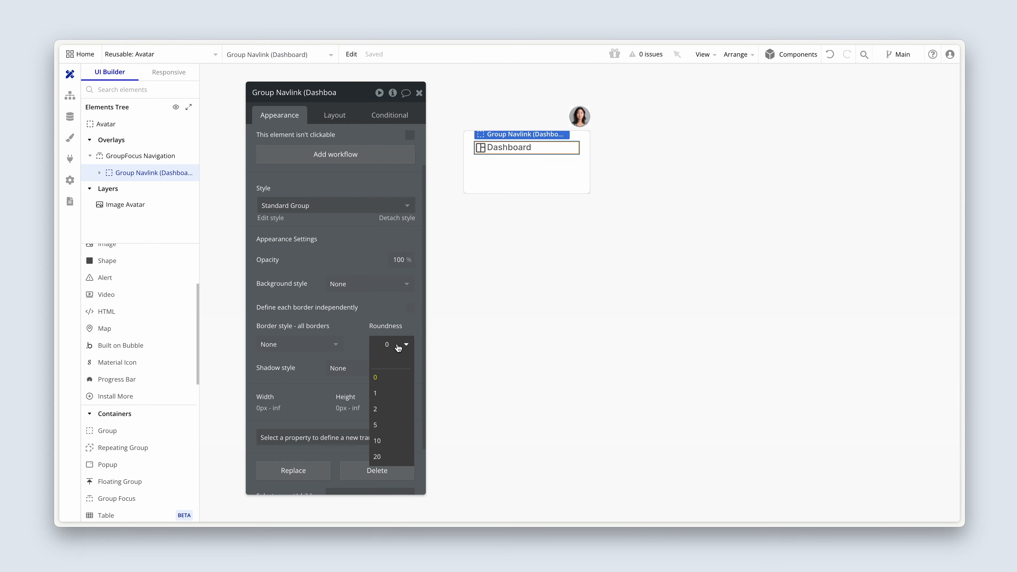
left_click(372, 305)
left_click(367, 284)
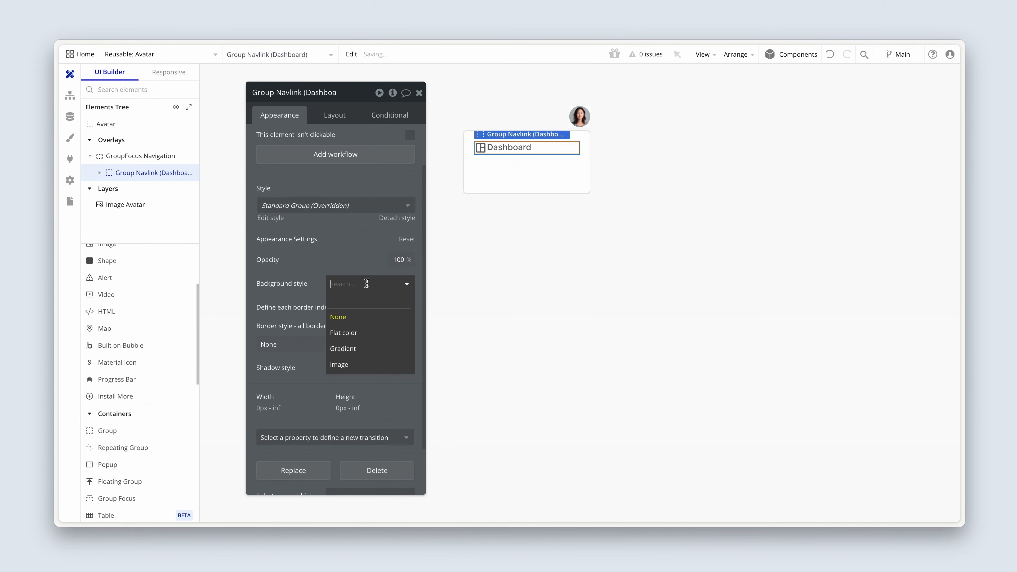
left_click(372, 331)
left_click(336, 305)
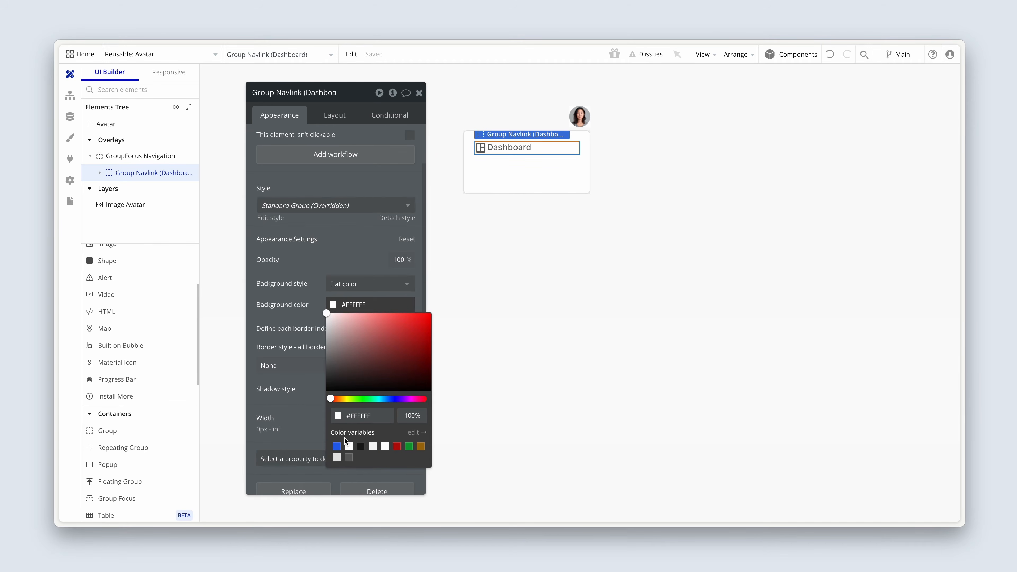
left_click(348, 446)
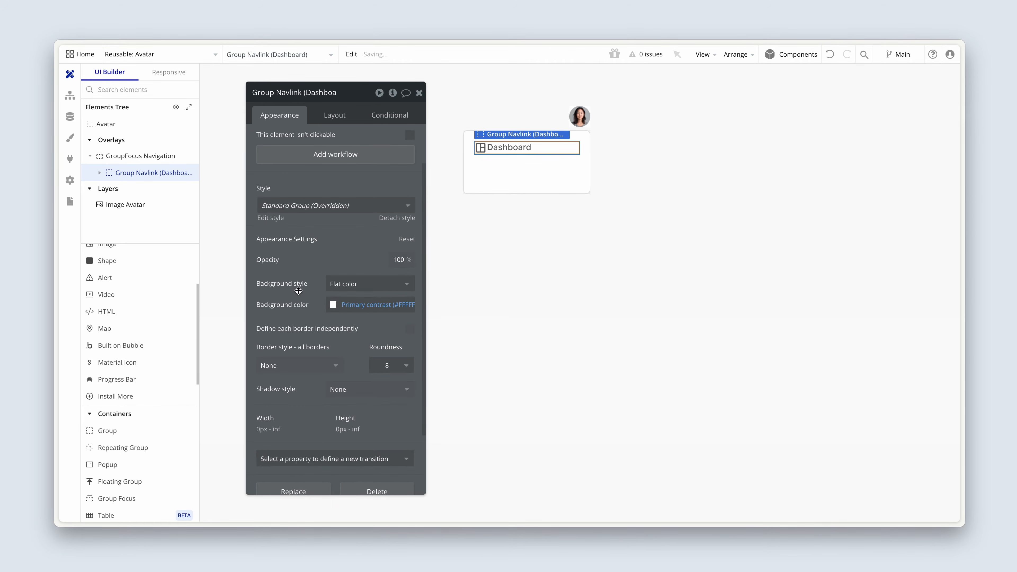
scroll(299, 291, "up", 2)
mouse_move(298, 290)
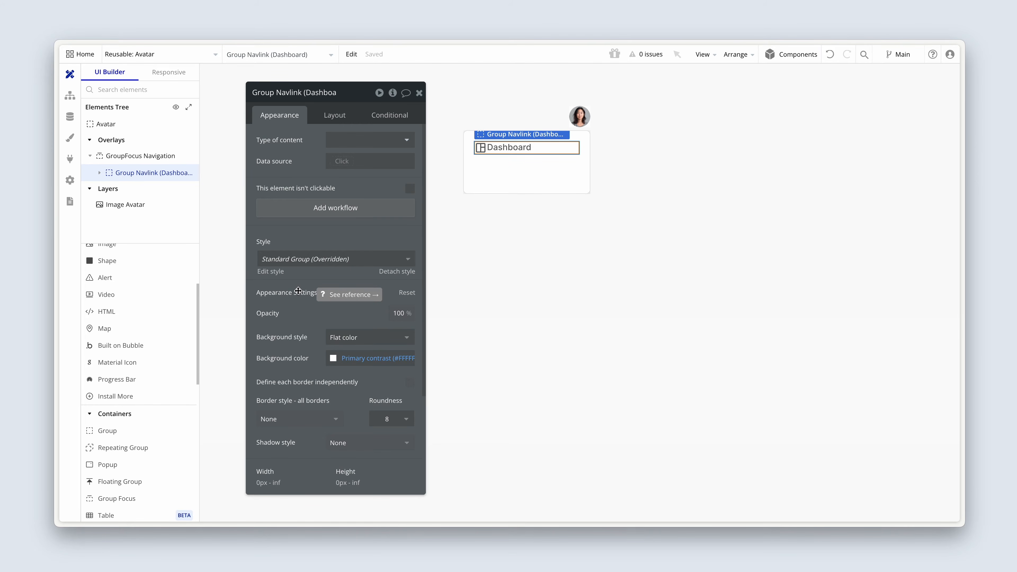
Apply gap spacing between the elements of Group Navlink (Dashboard) with a column gap of 8 px.
left_click(339, 112)
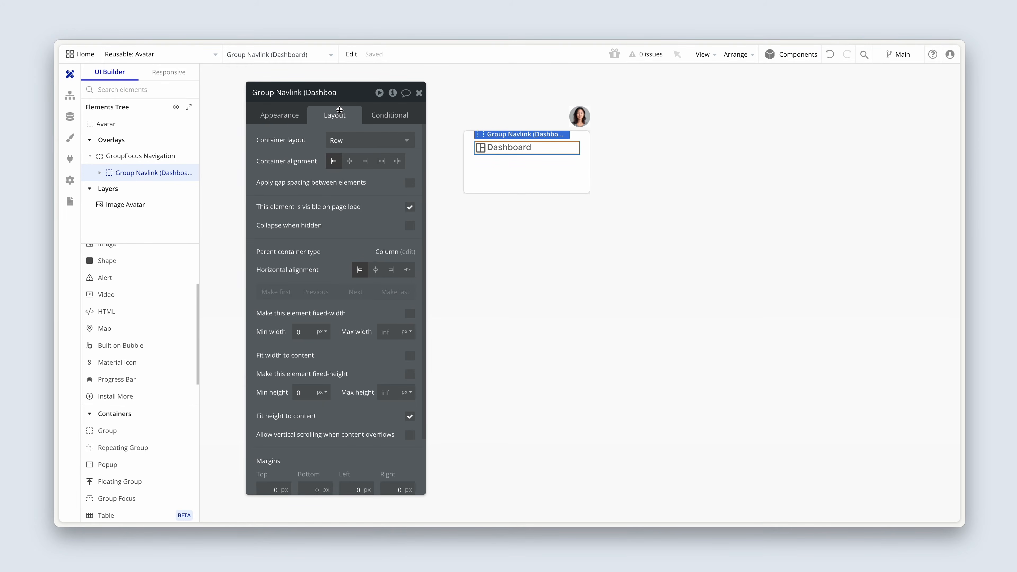
scroll(323, 190, "down", 2)
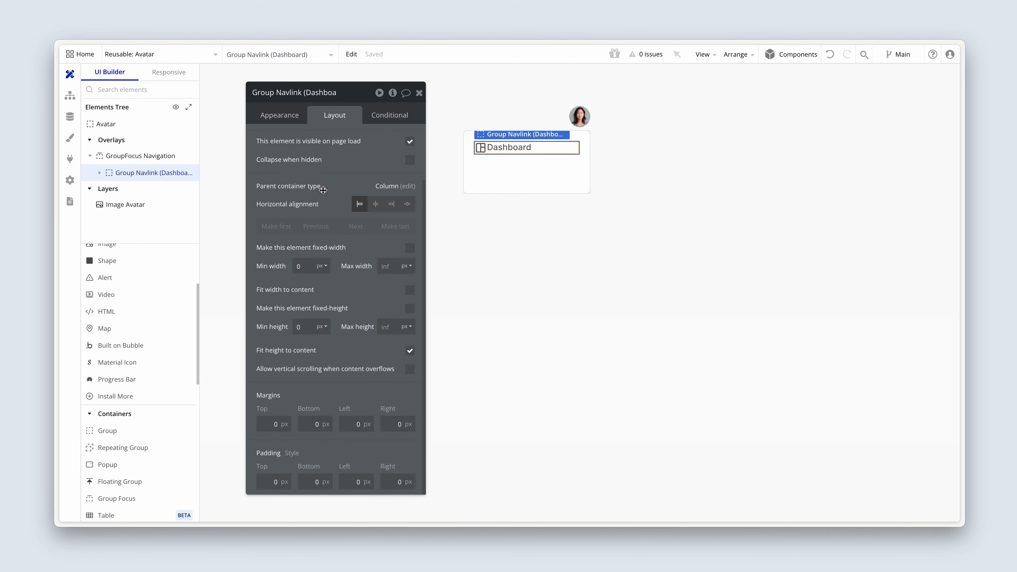
scroll(323, 190, "up", 2)
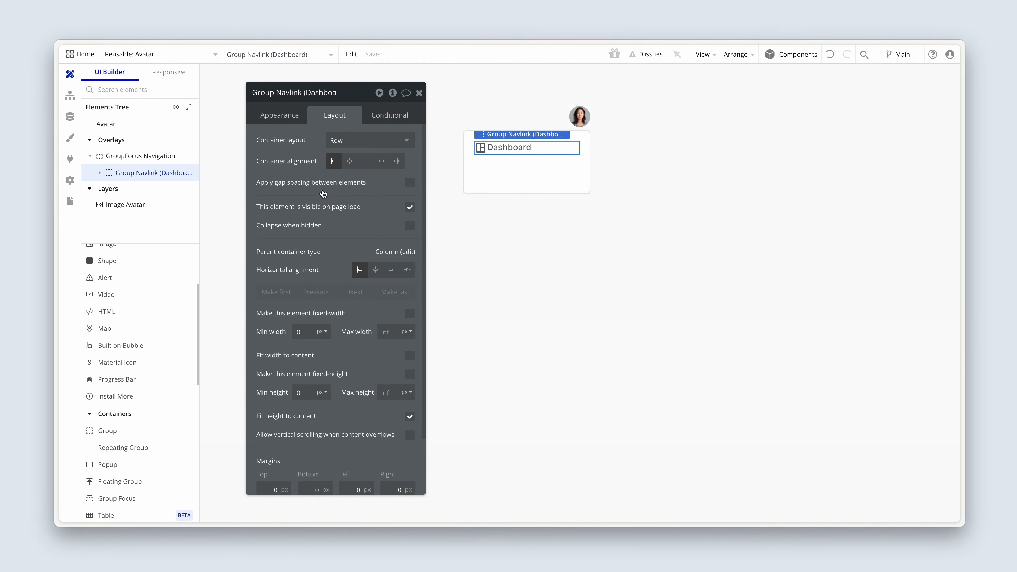
left_click(407, 184)
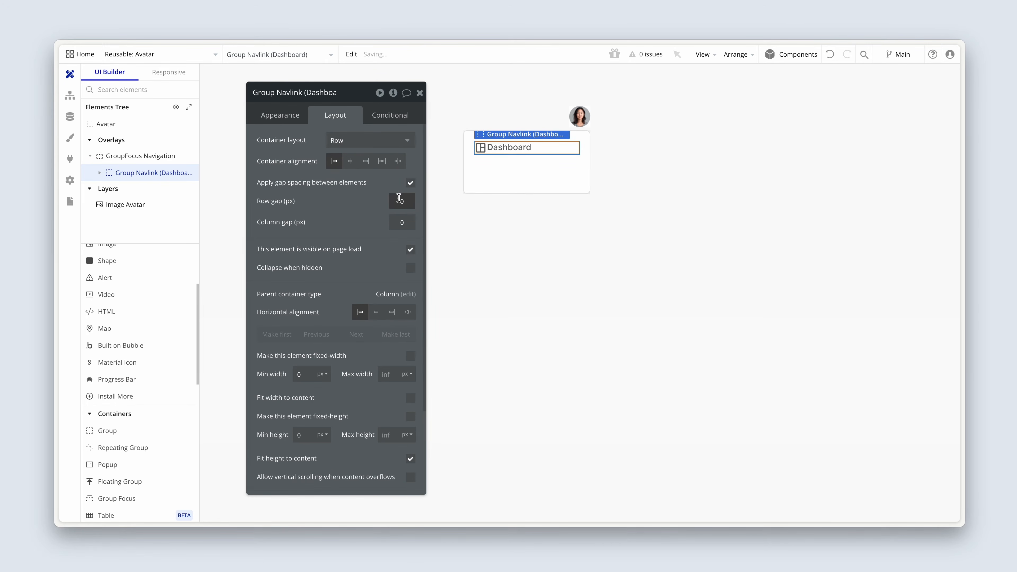
double_click(414, 222)
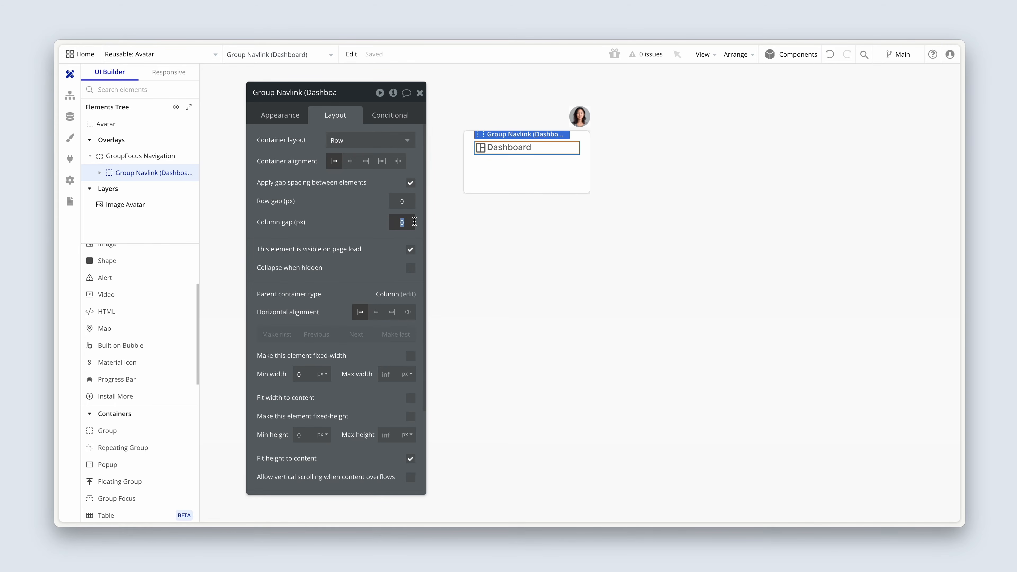
type("12")
left_click(361, 237)
double_click(413, 224)
type("8")
left_click(367, 244)
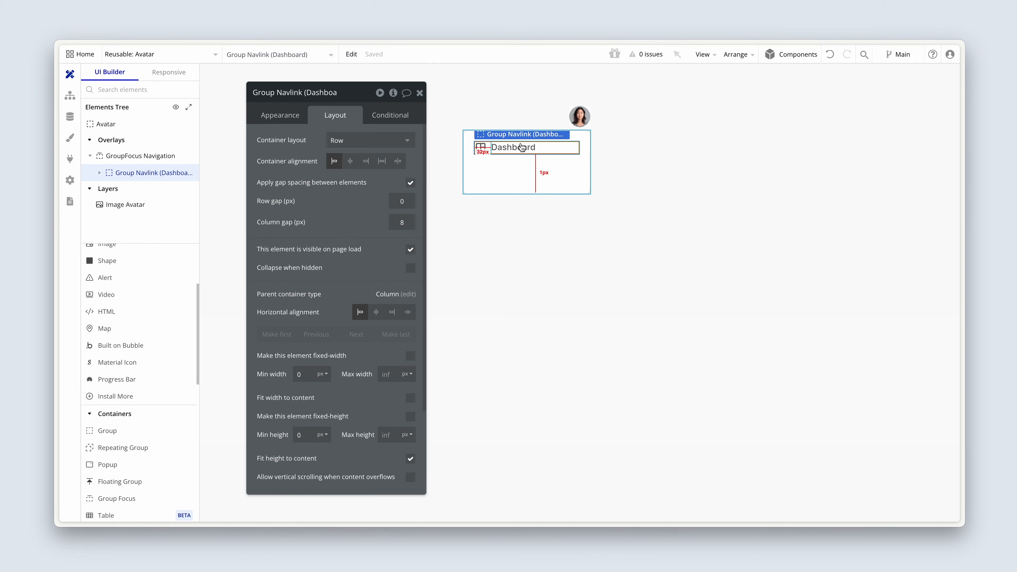
Set the top, bottom, left and right padding of Group Navlink (Dashboard) to 8 px each.
scroll(300, 327, "down", 3)
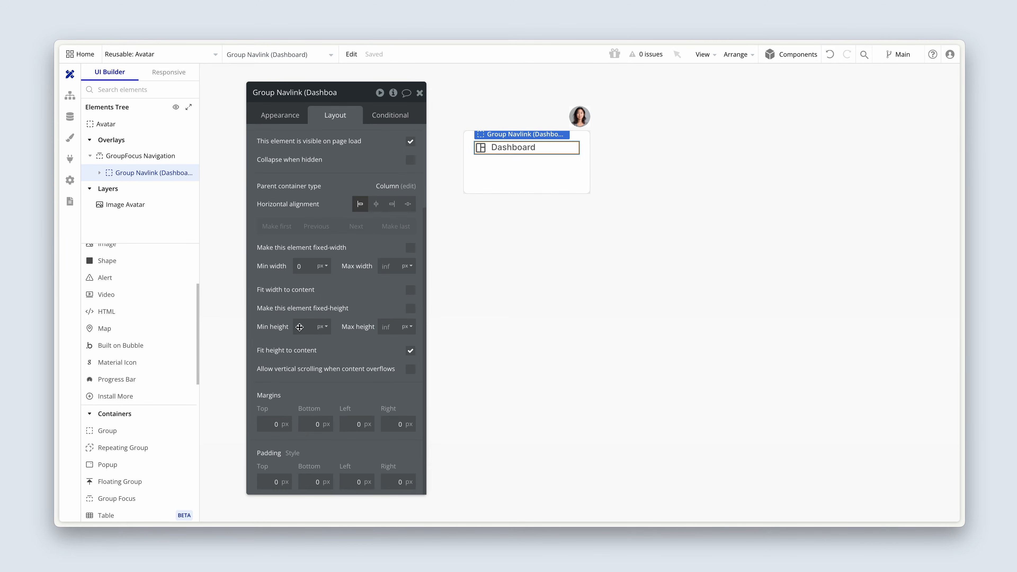
left_click(282, 480)
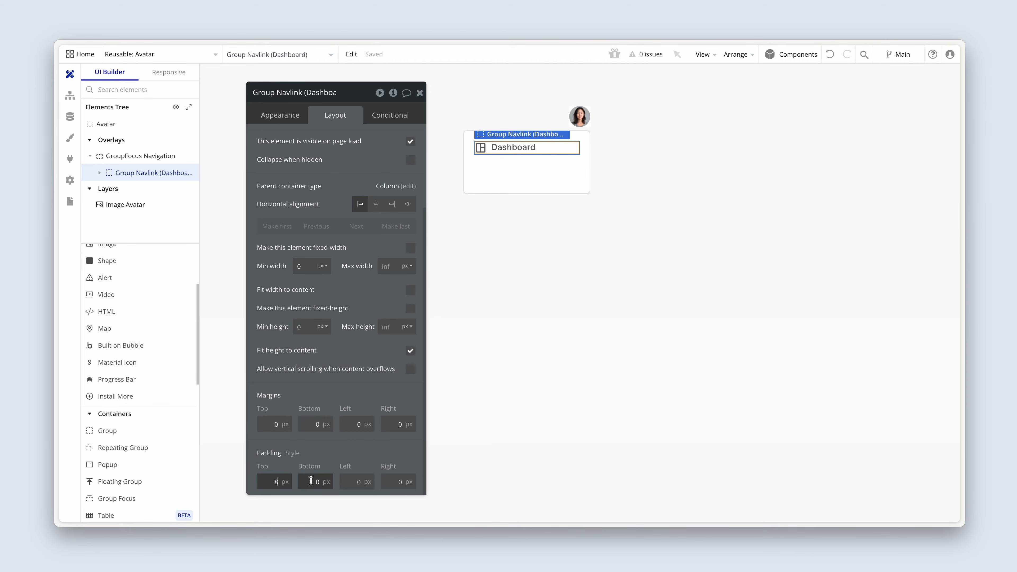
left_click(311, 480)
type("8")
left_click(357, 482)
type("8")
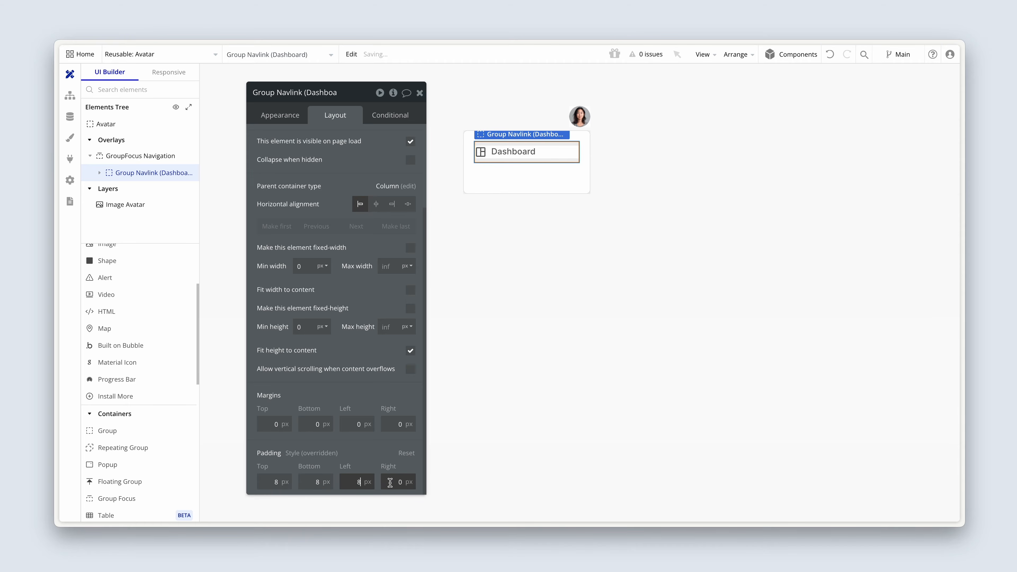
left_click(390, 482)
type("8")
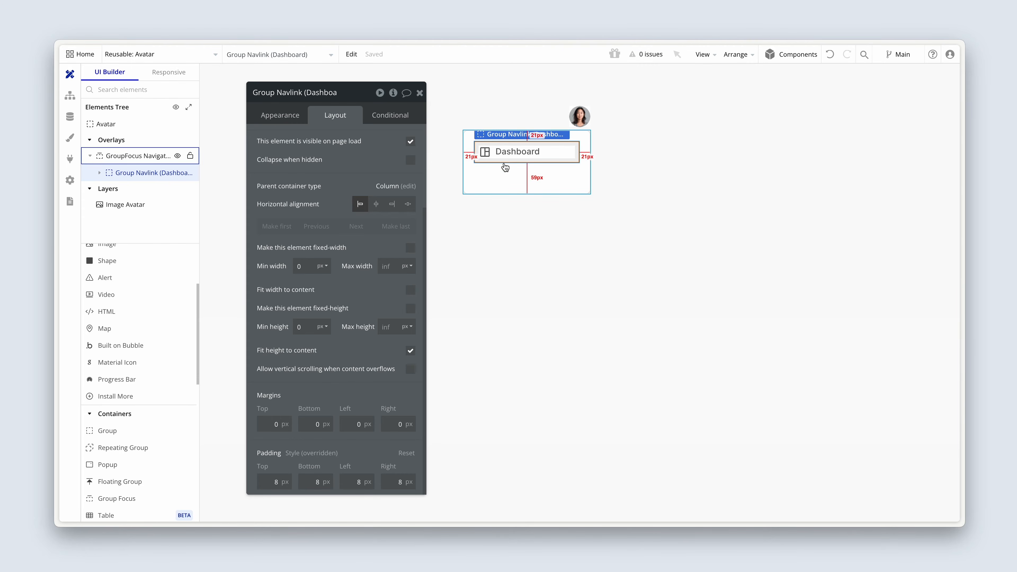
Vertically center the Dashboard text within its navlink row.
left_click(516, 152)
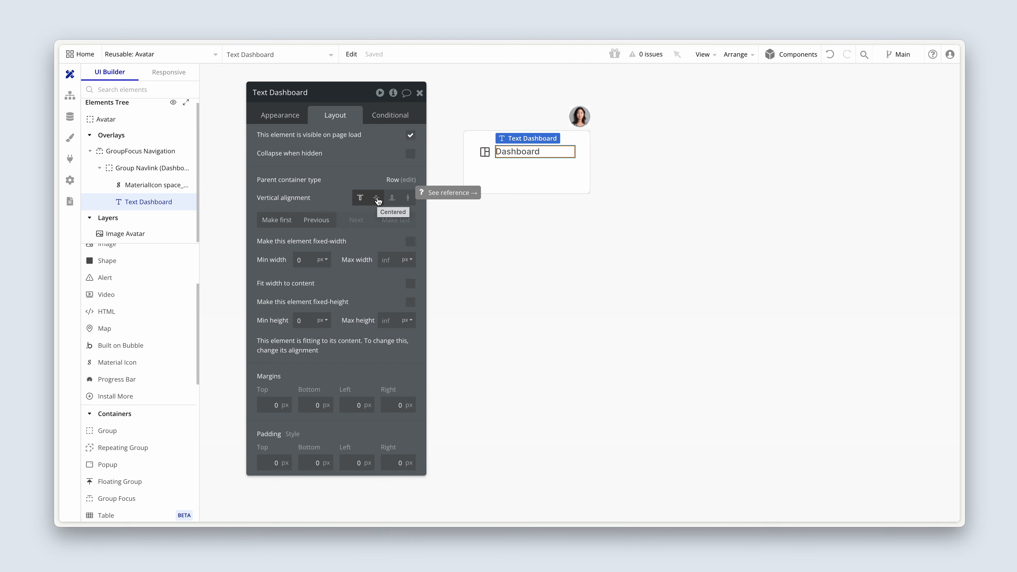
left_click(376, 199)
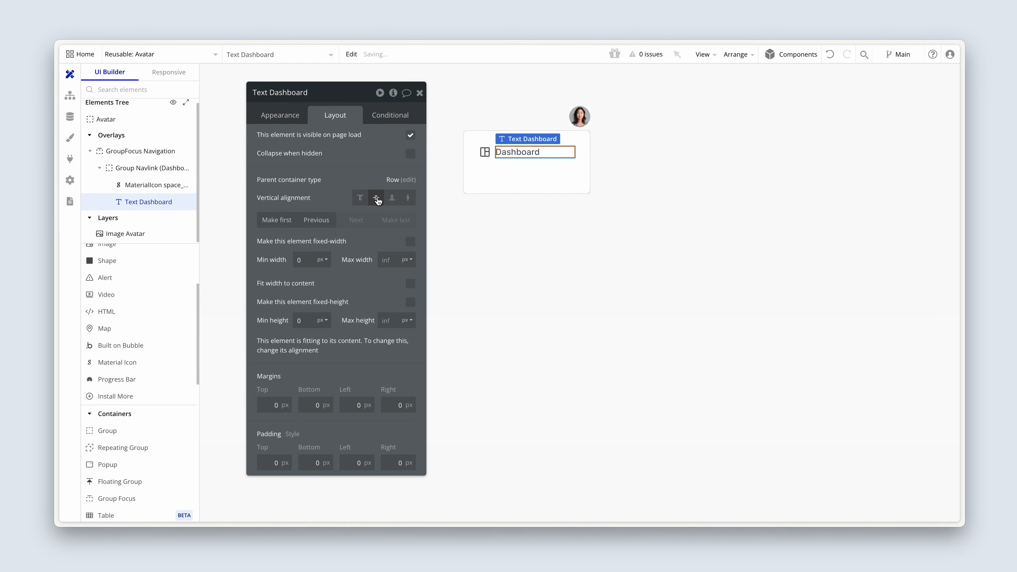
Define a condition on Group Navlink (Dashboard) that applies when This Group is hovered.
left_click(480, 157)
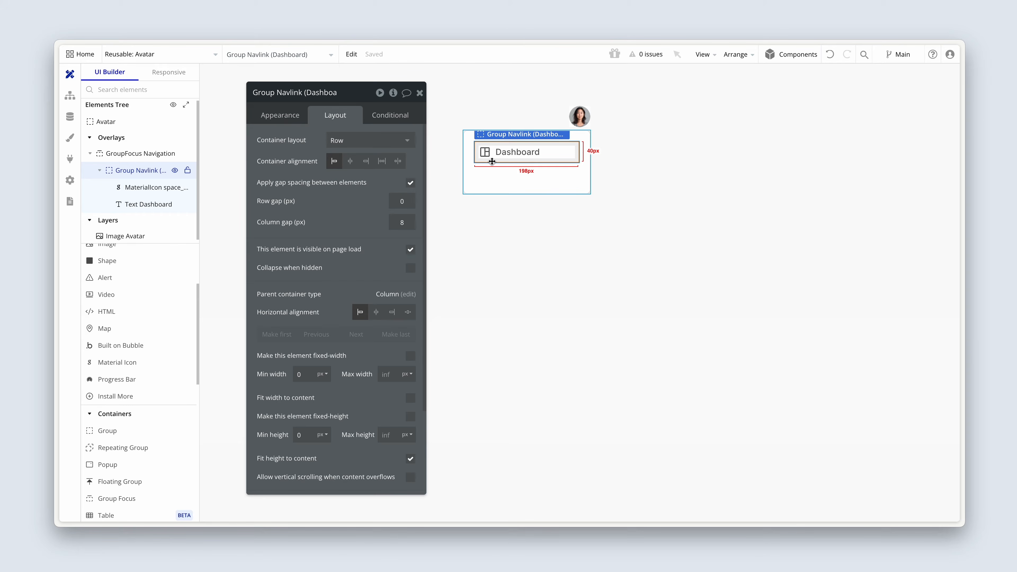
left_click(390, 115)
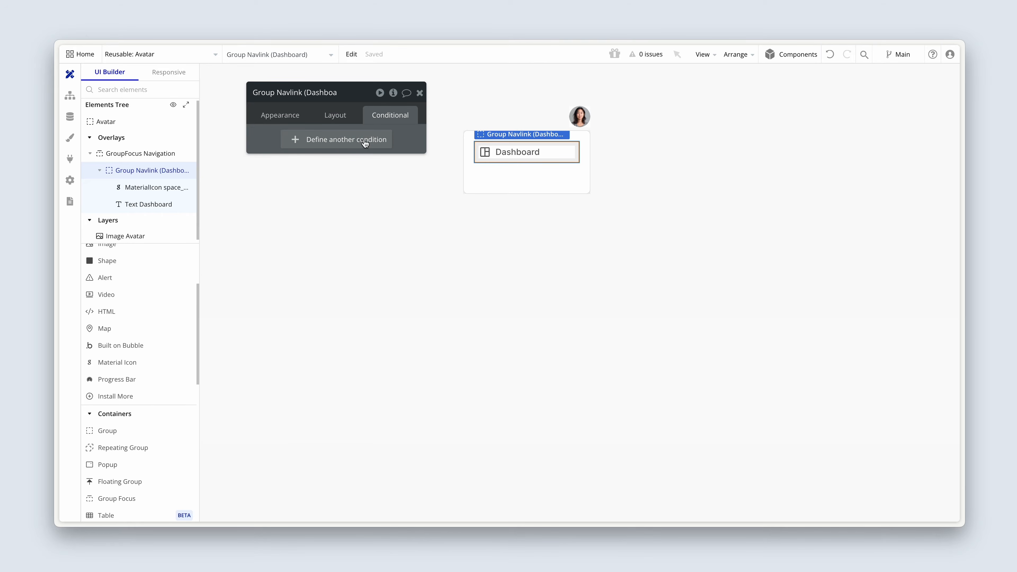
left_click(363, 144)
left_click(318, 148)
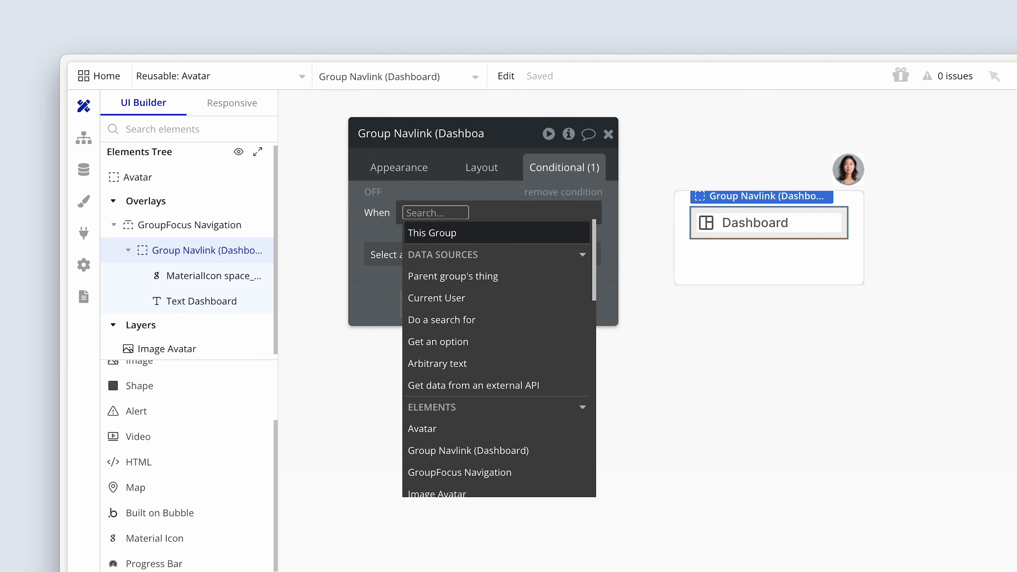
left_click(520, 237)
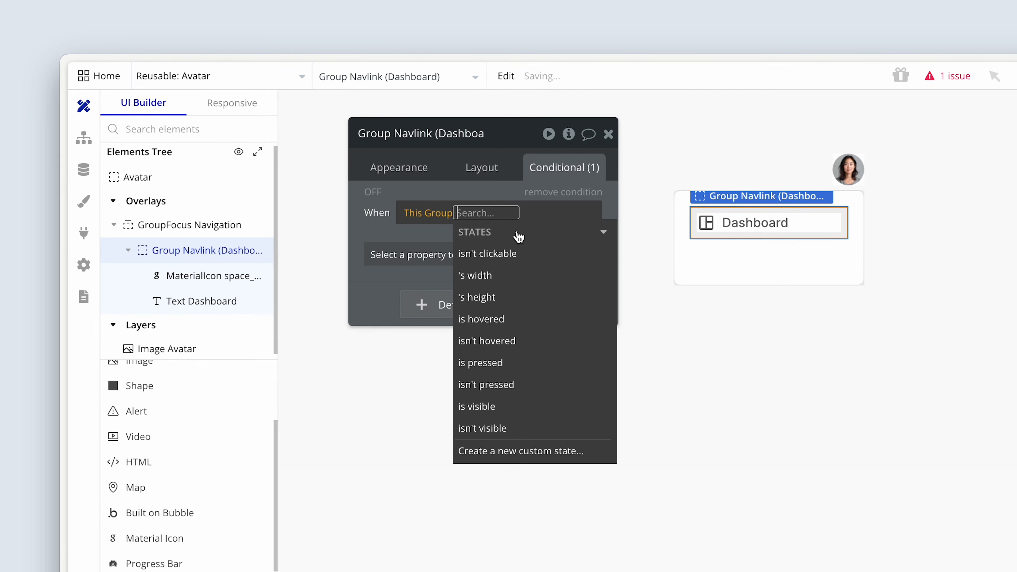
left_click(567, 326)
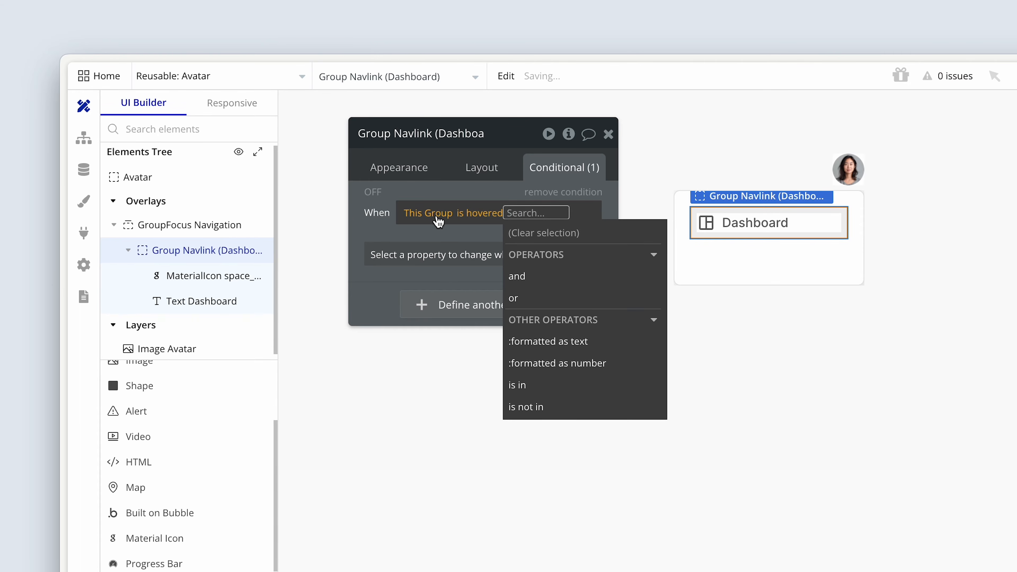
Make the hover condition change the background color to the Surface (#F5F5F5) color variable.
left_click(439, 255)
type("col")
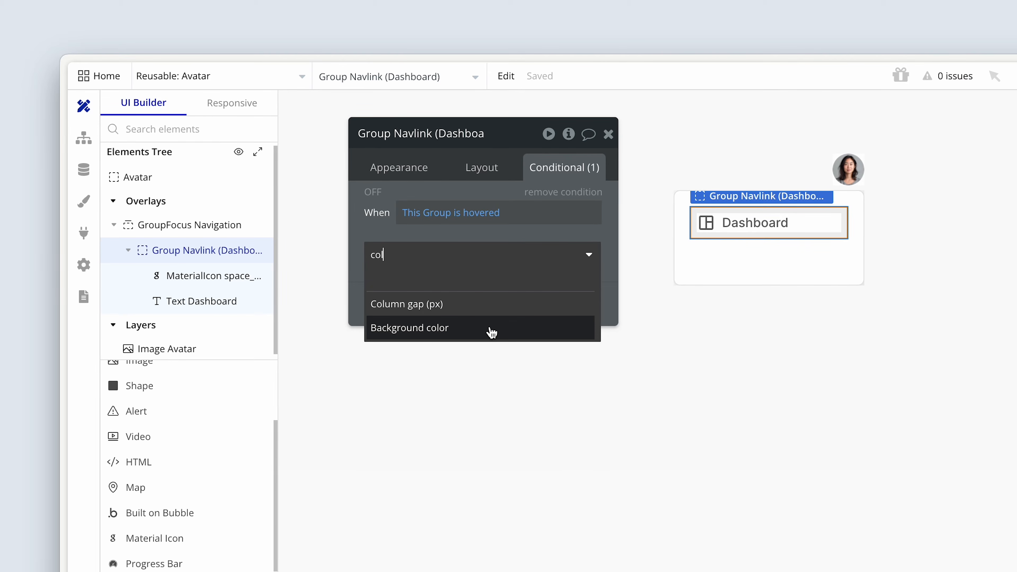
left_click(492, 332)
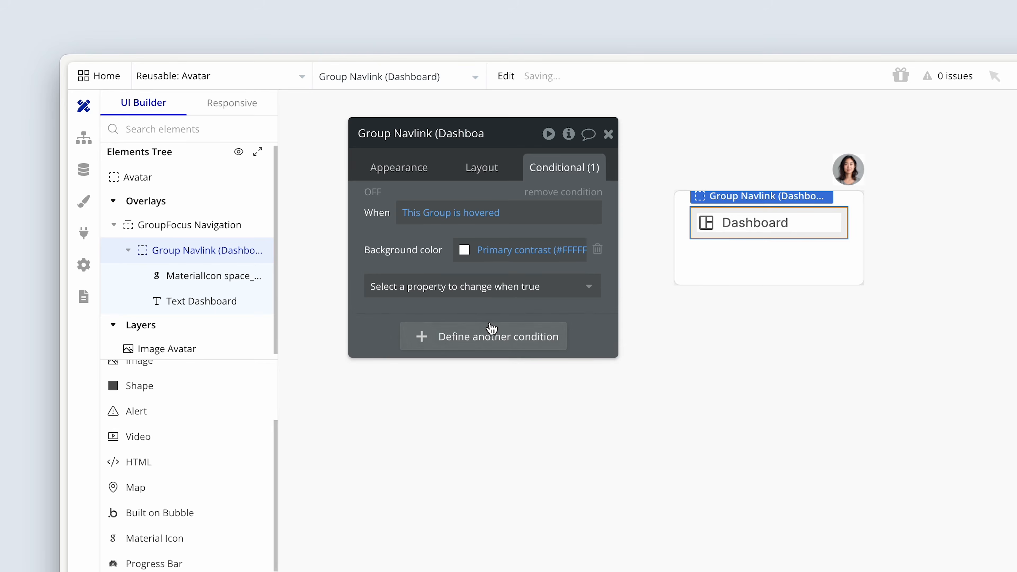
left_click(465, 250)
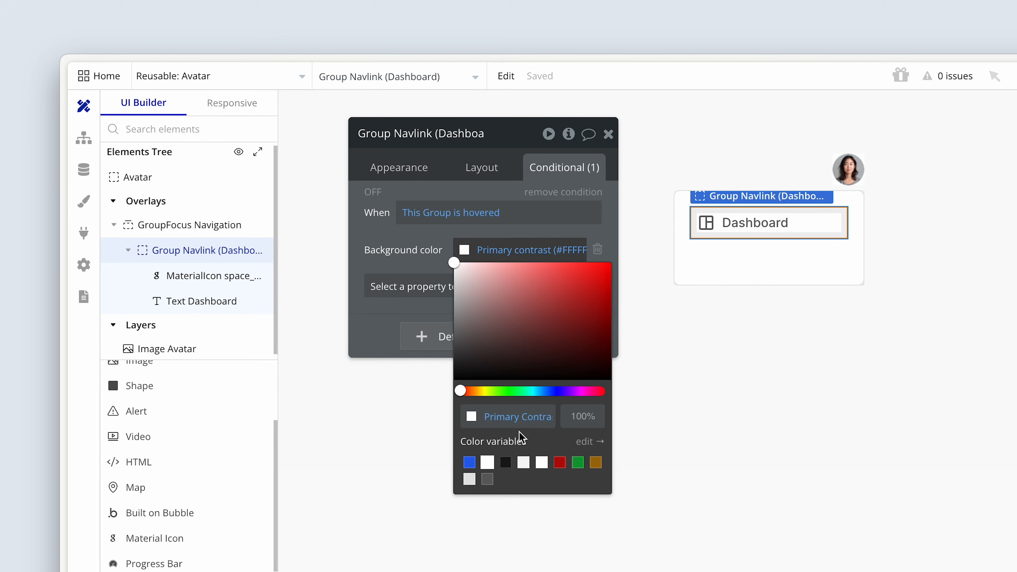
left_click(524, 463)
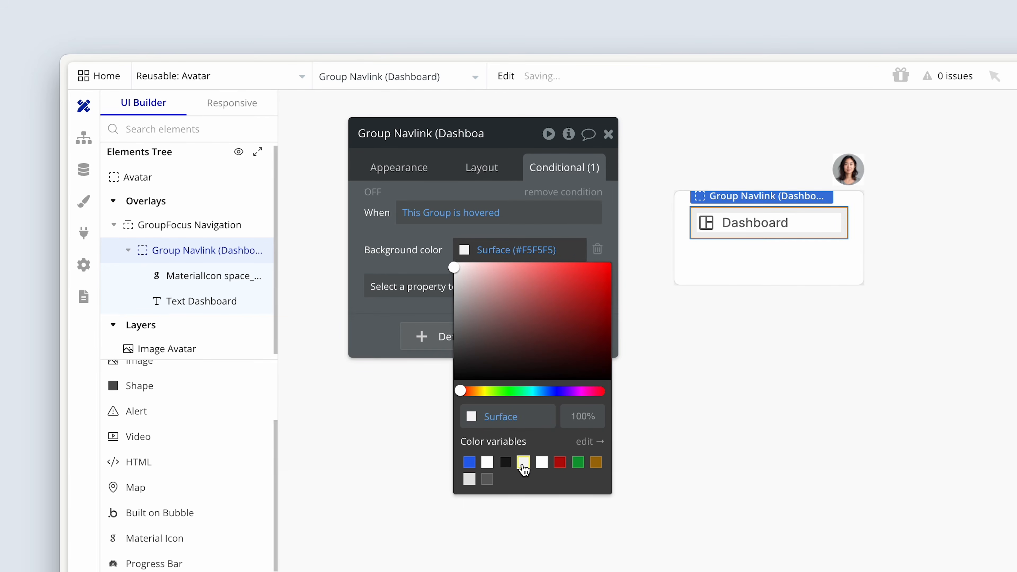
left_click(439, 263)
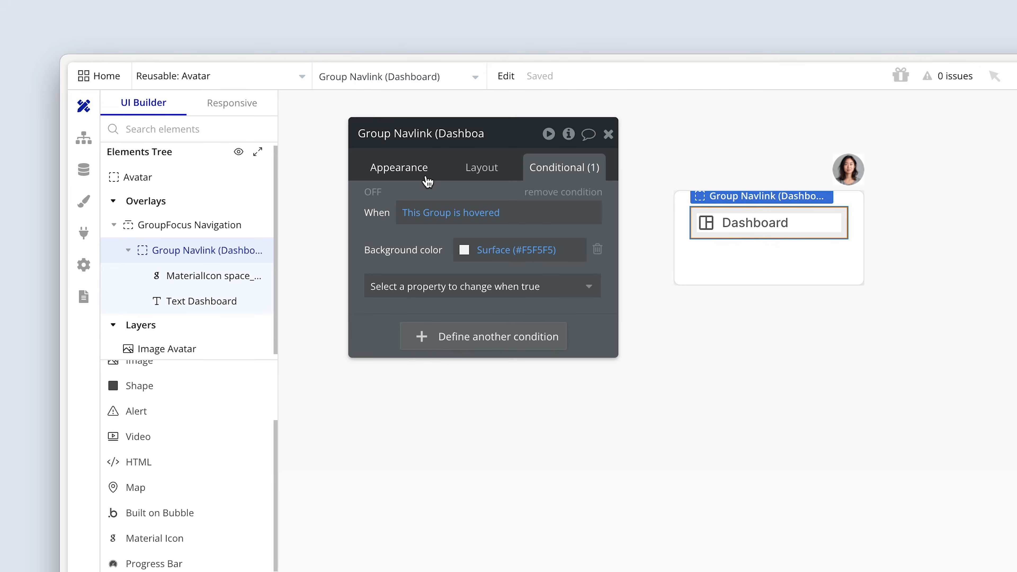
Add a Background style transition to Group Navlink (Dashboard).
left_click(421, 169)
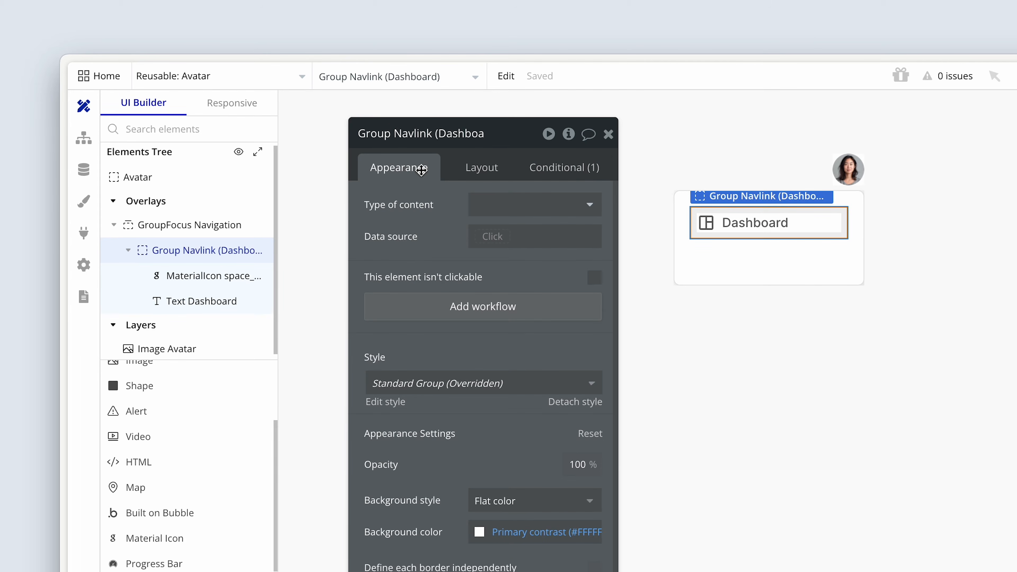
scroll(446, 367, "down", 5)
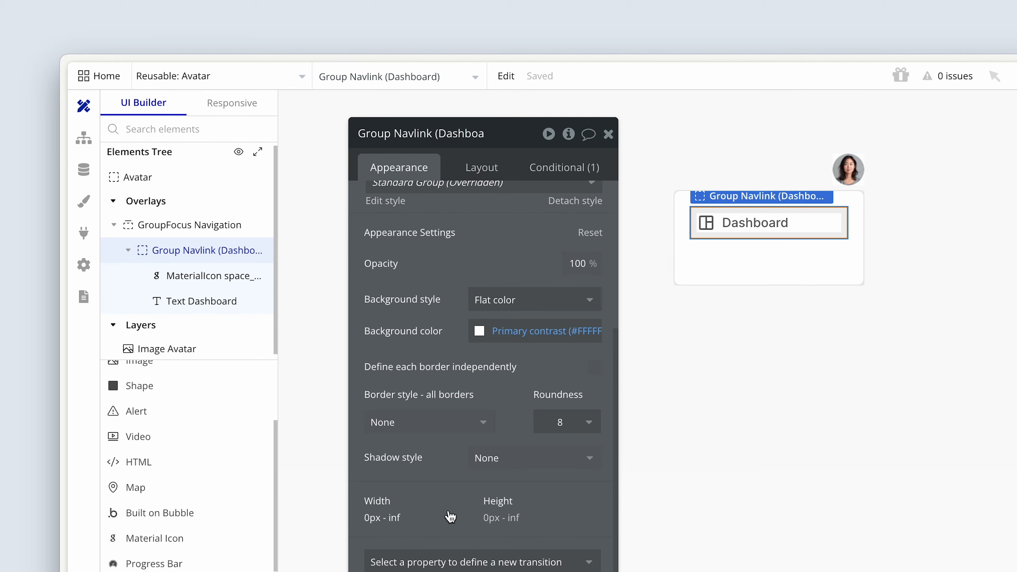
left_click(409, 166)
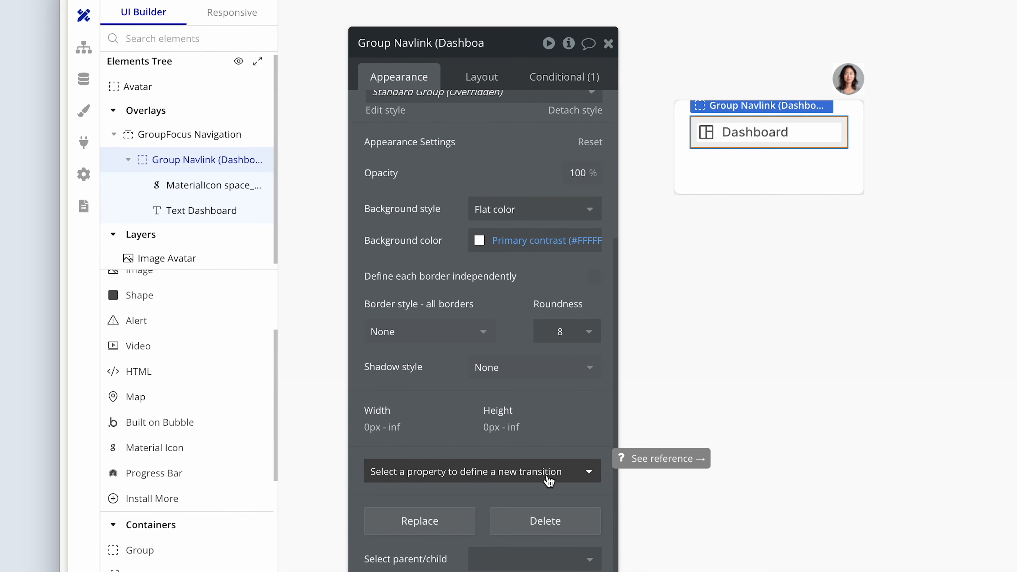
left_click(573, 477)
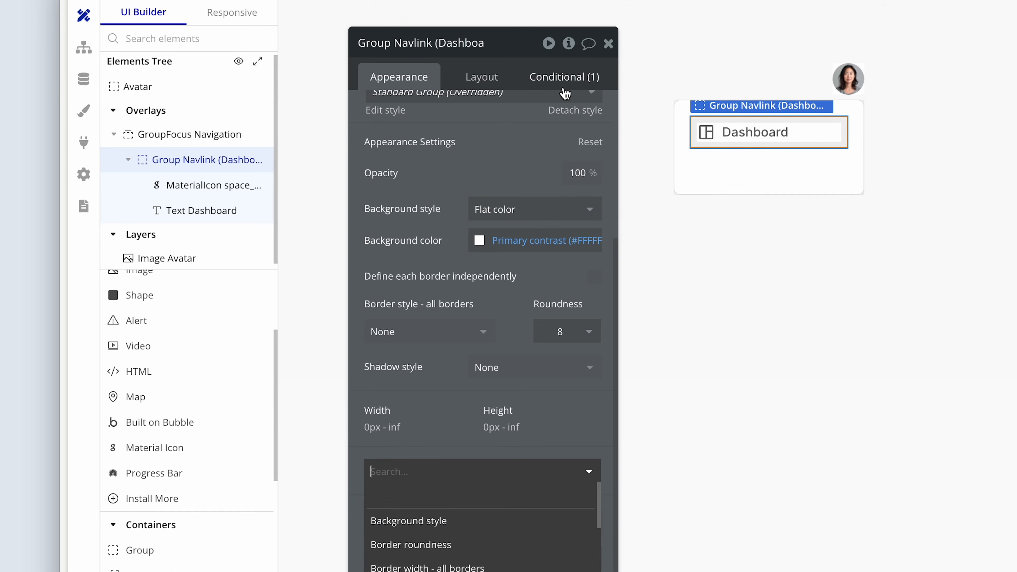
left_click(559, 80)
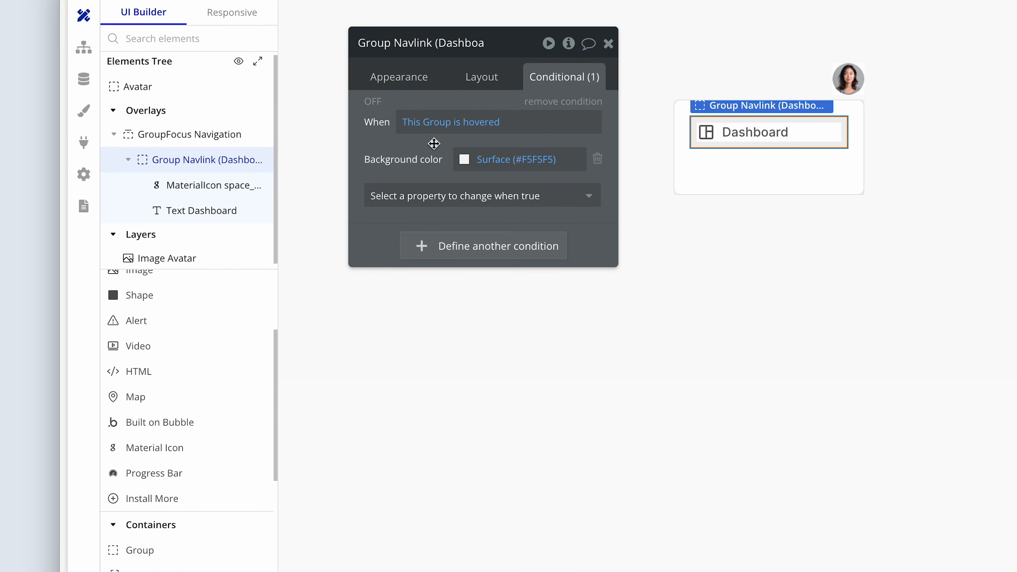
left_click(387, 77)
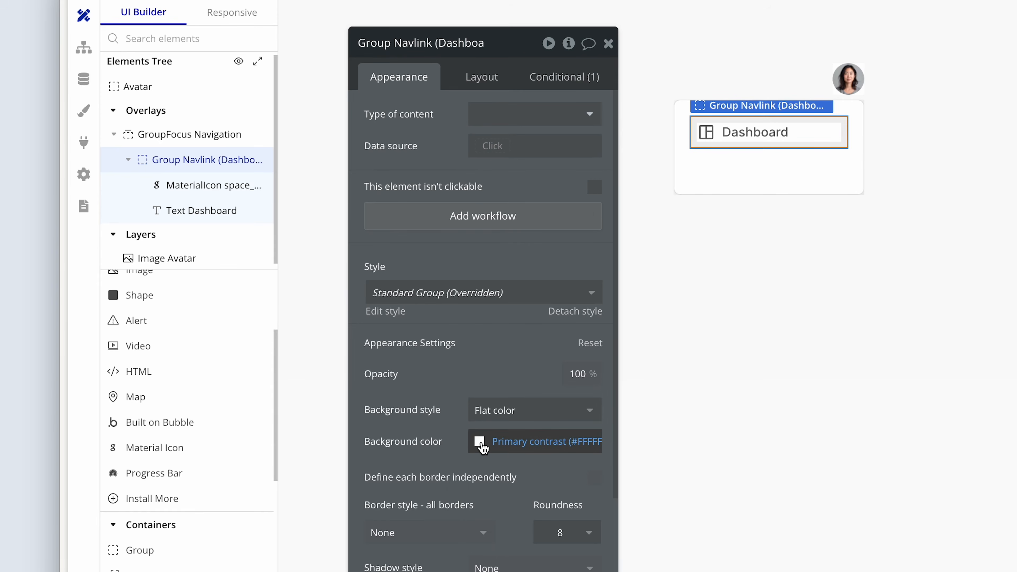
scroll(483, 448, "down", 5)
left_click(509, 472)
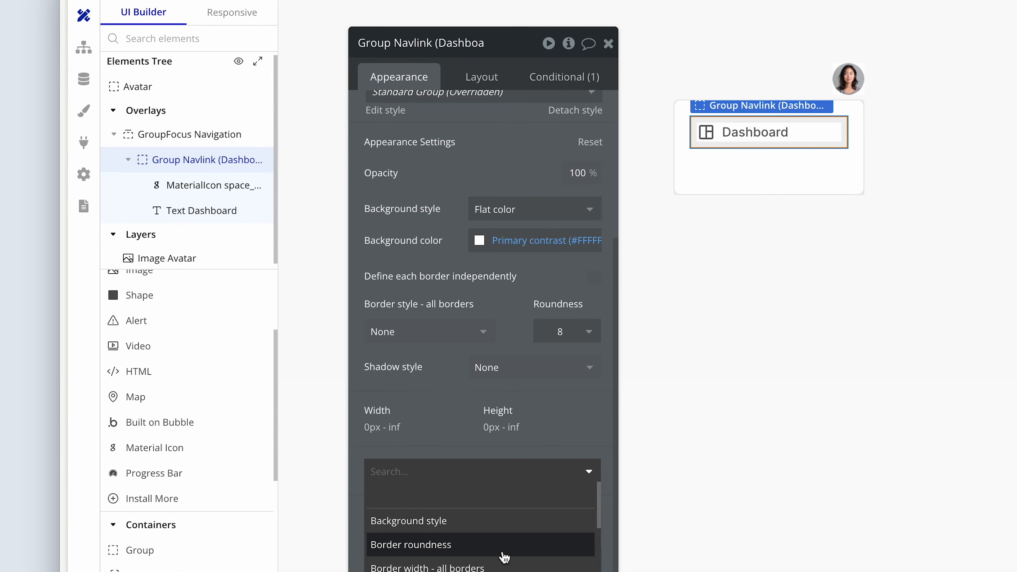
left_click(532, 522)
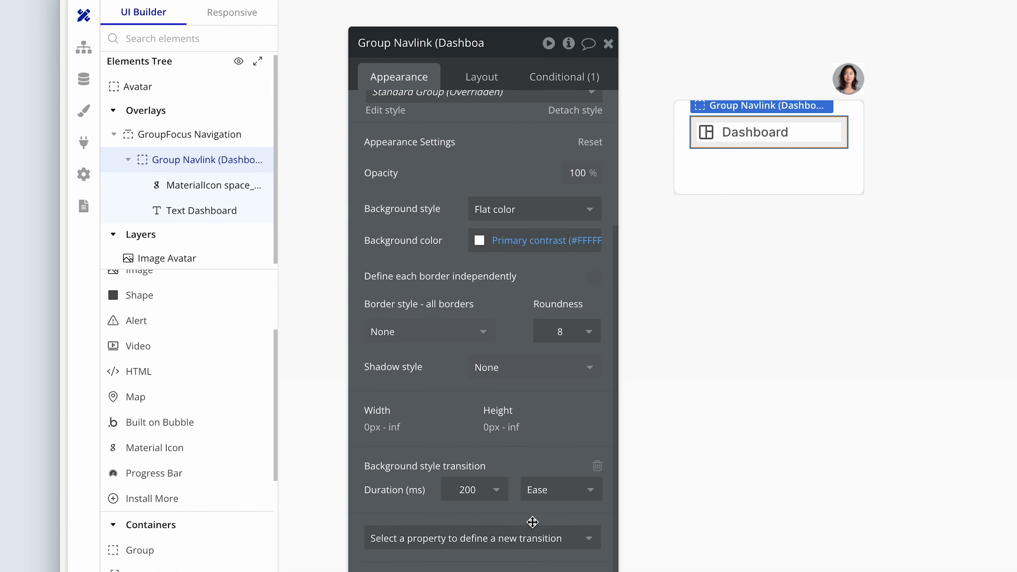
Set the Background style transition's duration to 250 ms with Ease timing.
left_click(483, 496)
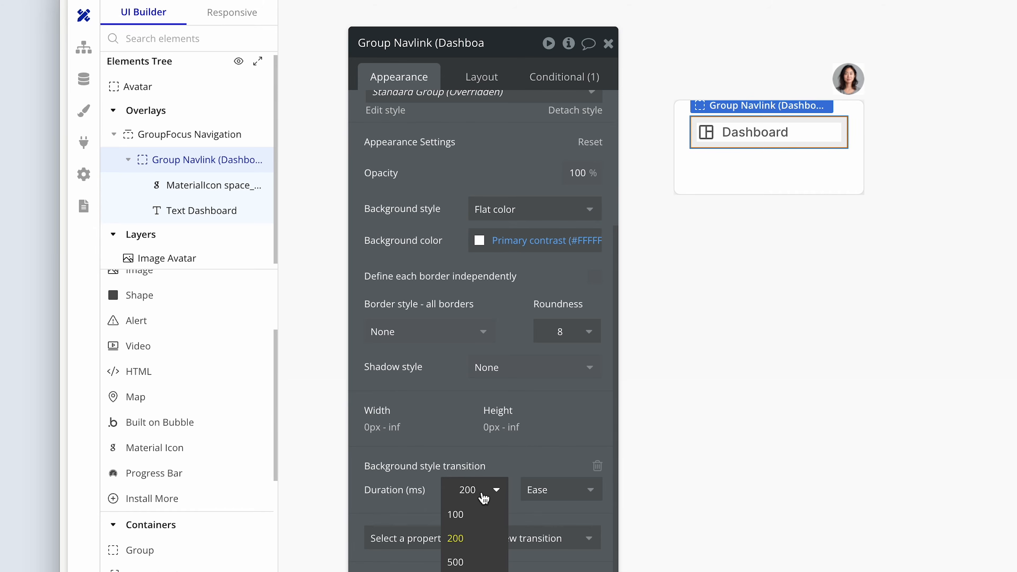
key("BackSpace")
key("BackSpace")
key("BackSpace")
type("250")
left_click(535, 461)
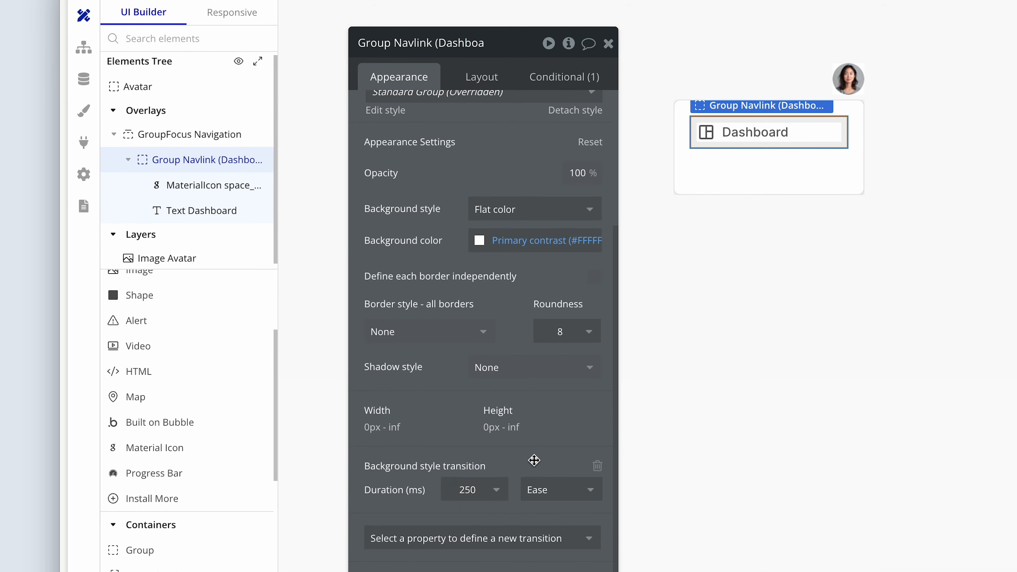
left_click(556, 488)
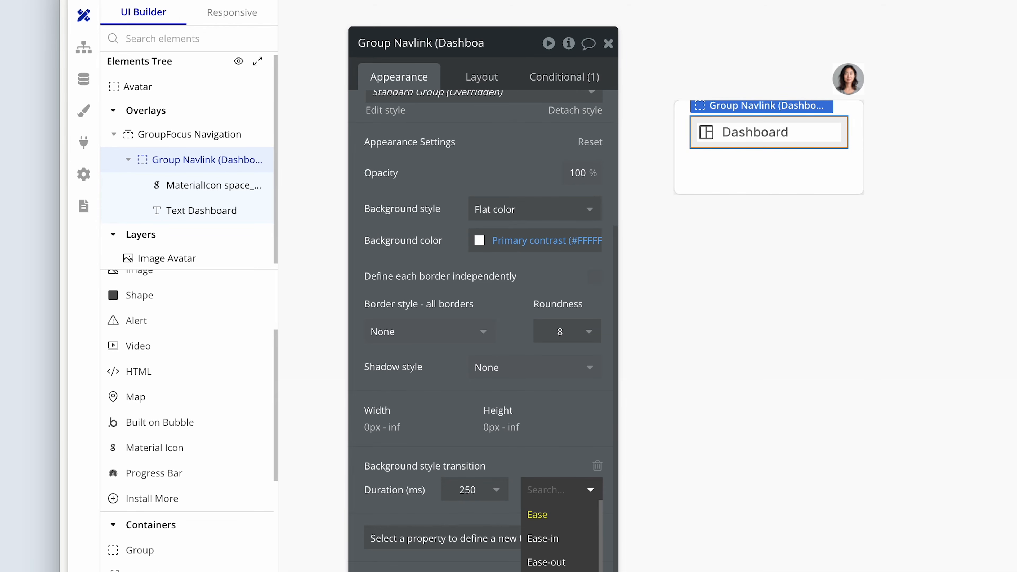
left_click(569, 513)
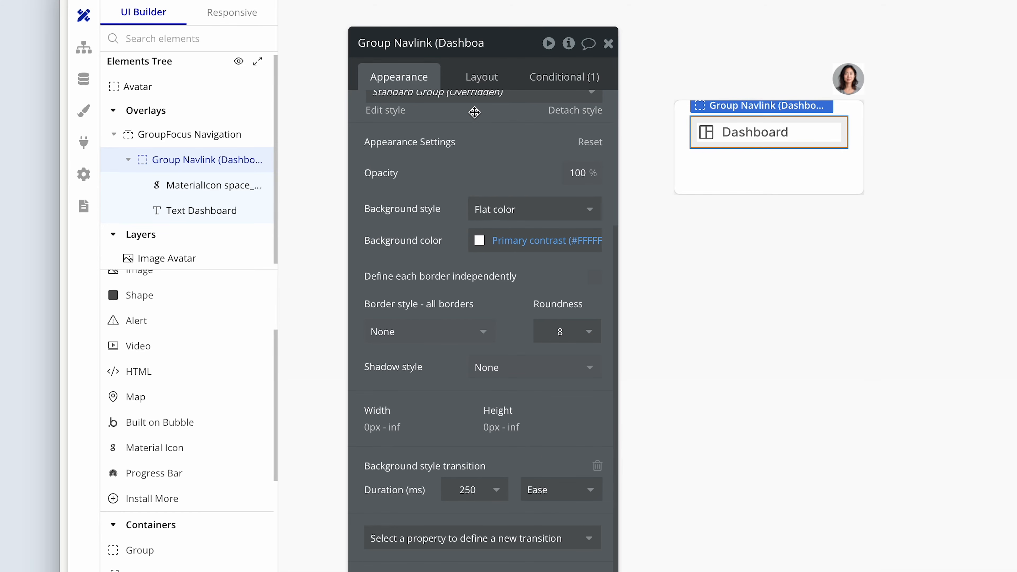
Set the padding of GroupFocus Navigation to 16 px on all four sides.
scroll(467, 148, "up", 5)
left_click(695, 161)
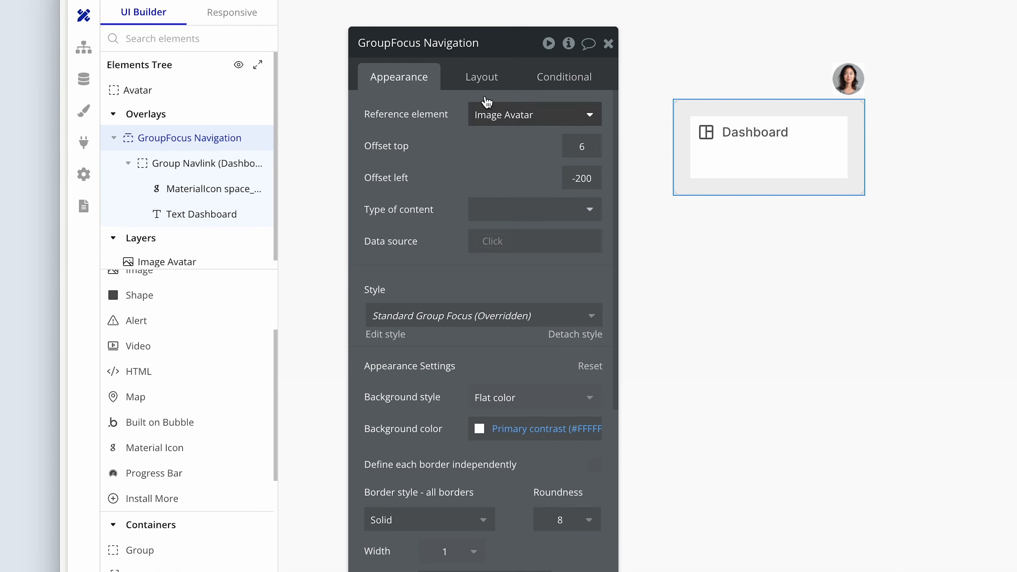
left_click(473, 85)
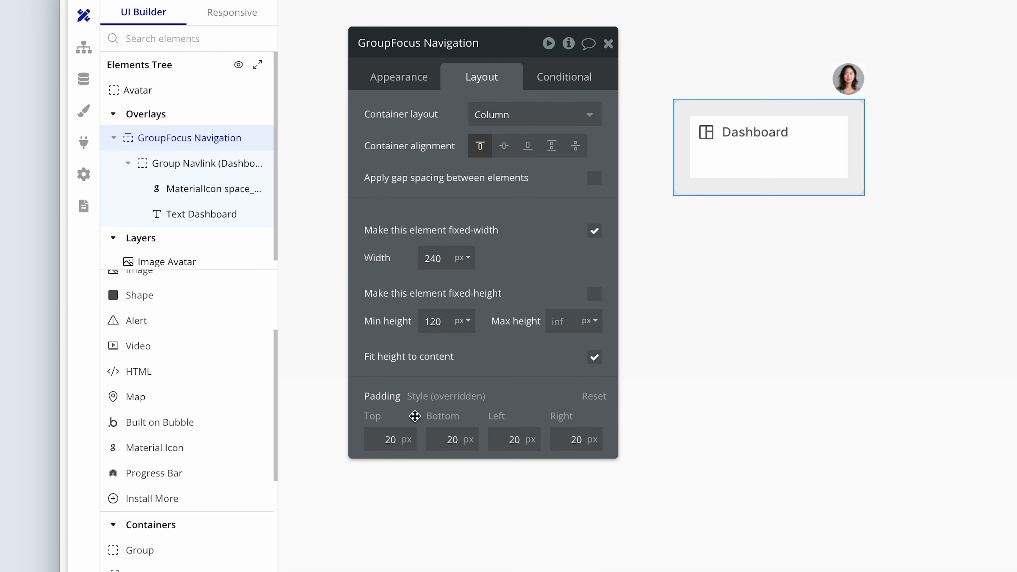
left_click(397, 439)
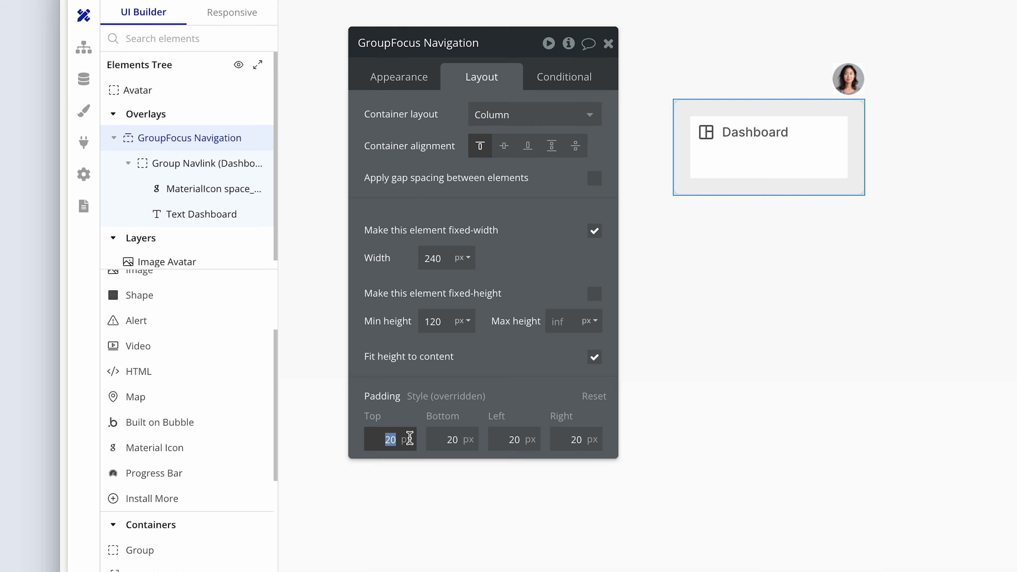
type("16")
left_click(455, 438)
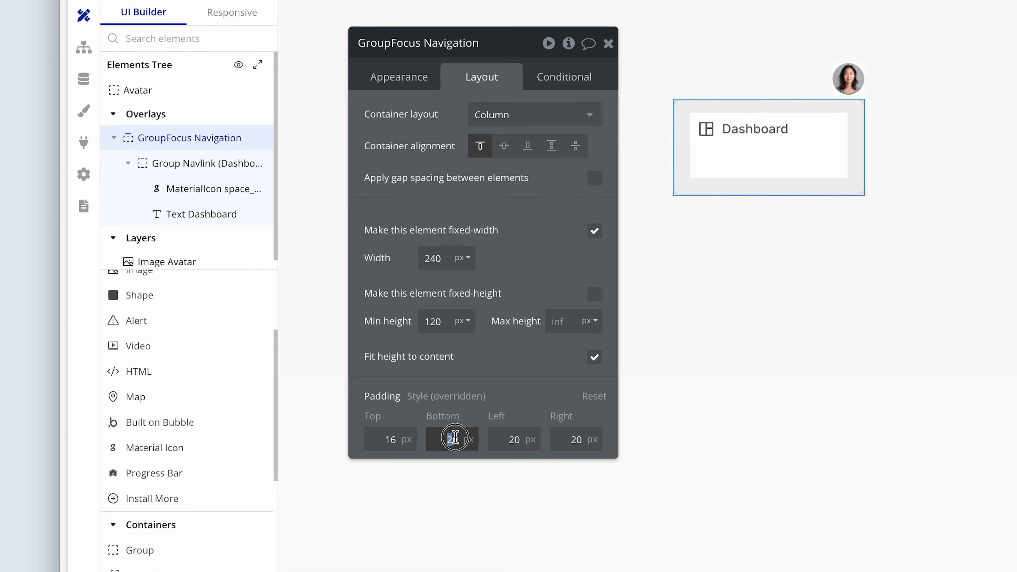
type("16")
left_click(500, 438)
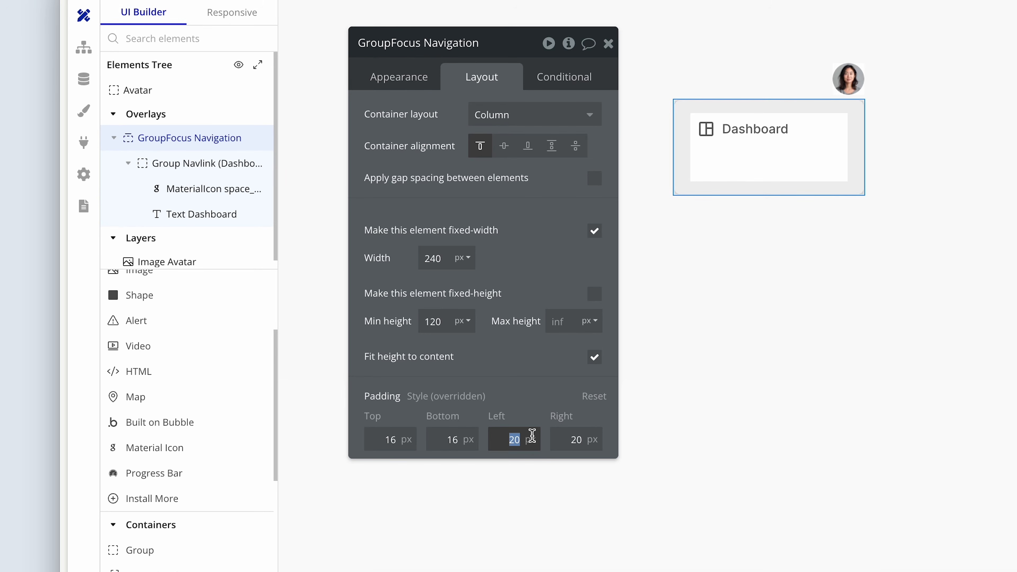
type("16")
left_click(591, 436)
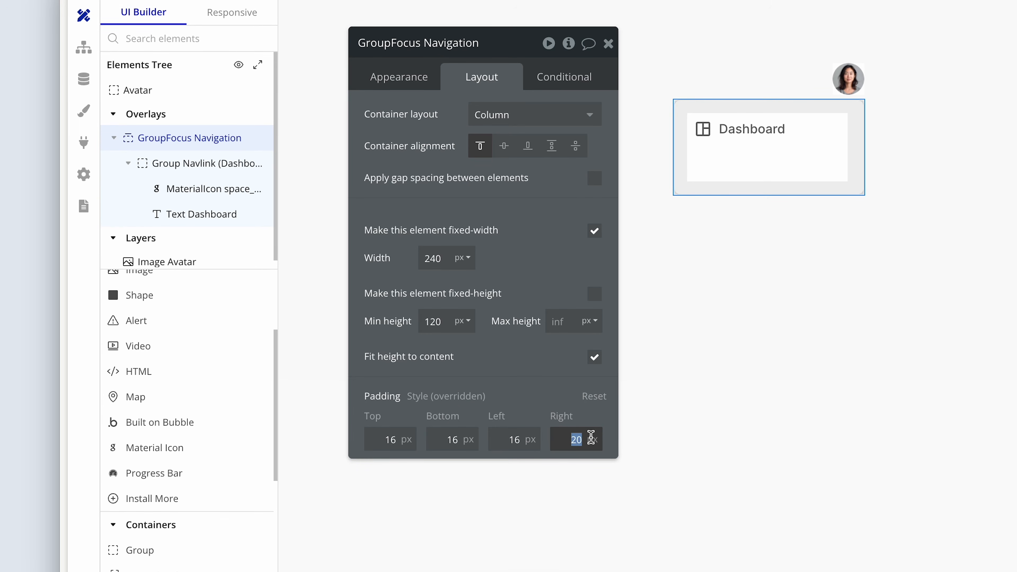
type("16")
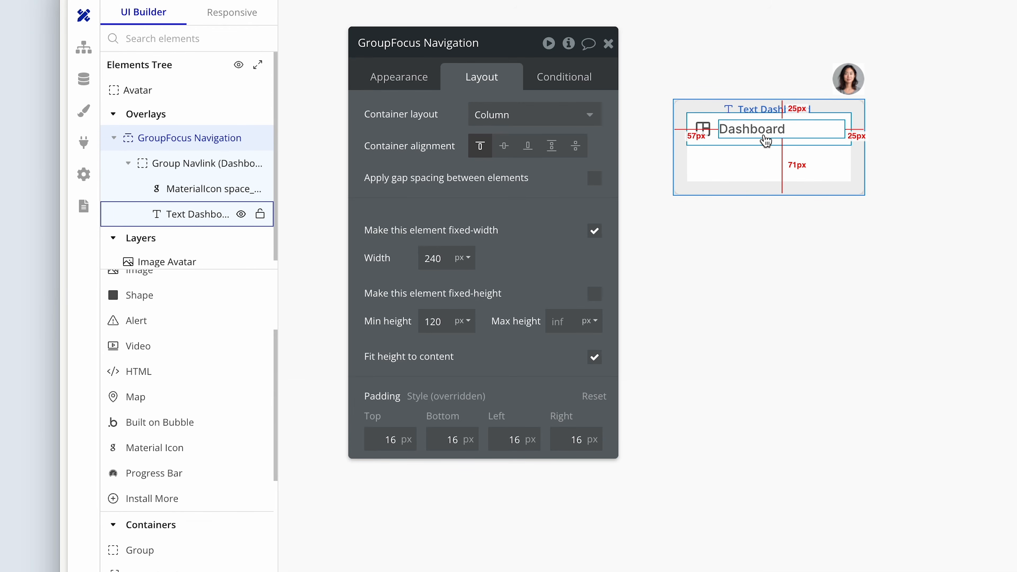
Duplicate Group Navlink (Dashboard) inside GroupFocus Navigation.
left_click(749, 146)
left_click(407, 76)
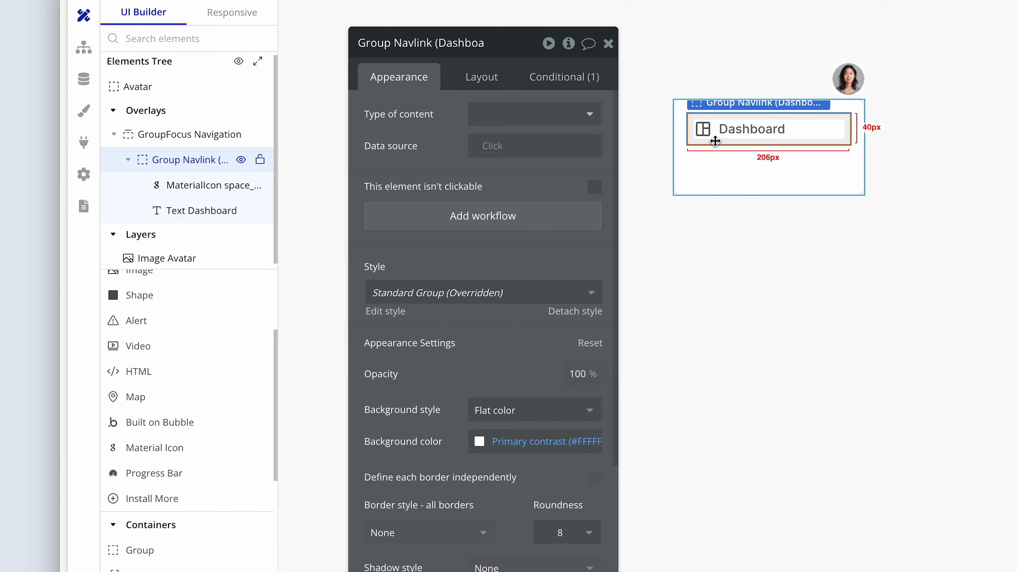
key("ctrl+d")
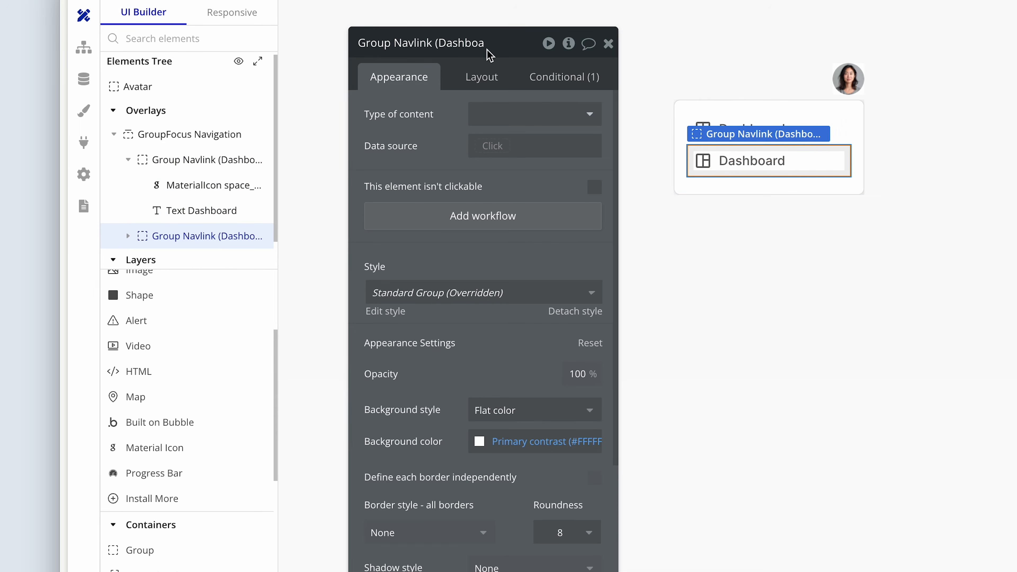
Rename the duplicated Dashboard navlink group as Group Navlink (Search).
left_click(460, 43)
key("End")
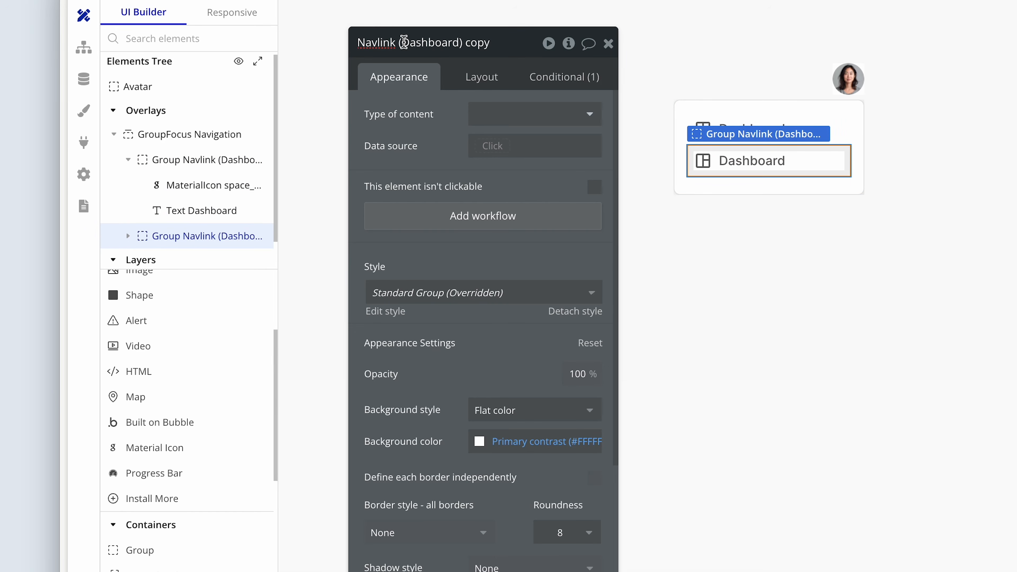
left_click_drag(404, 42, 459, 42)
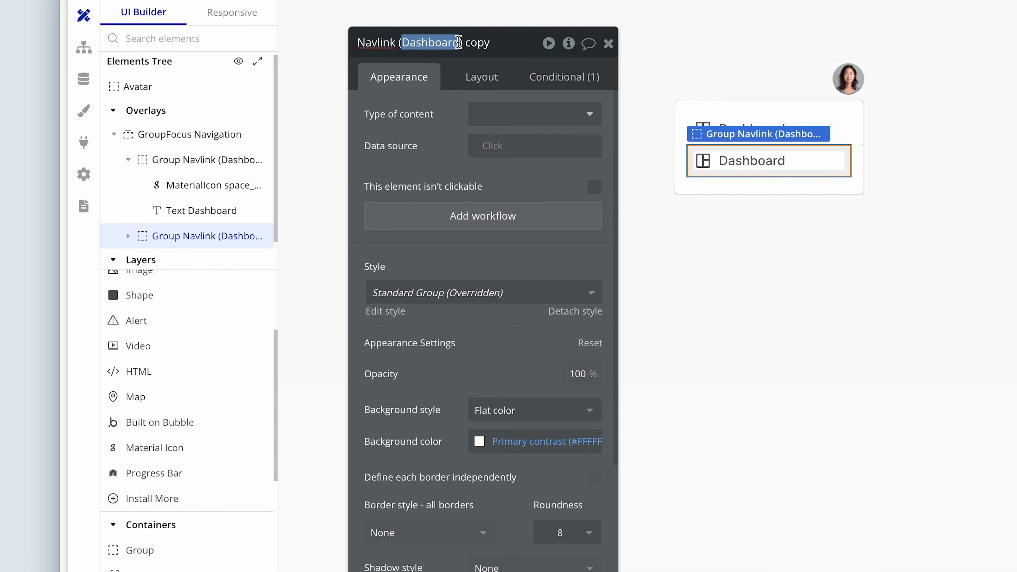
type("Search")
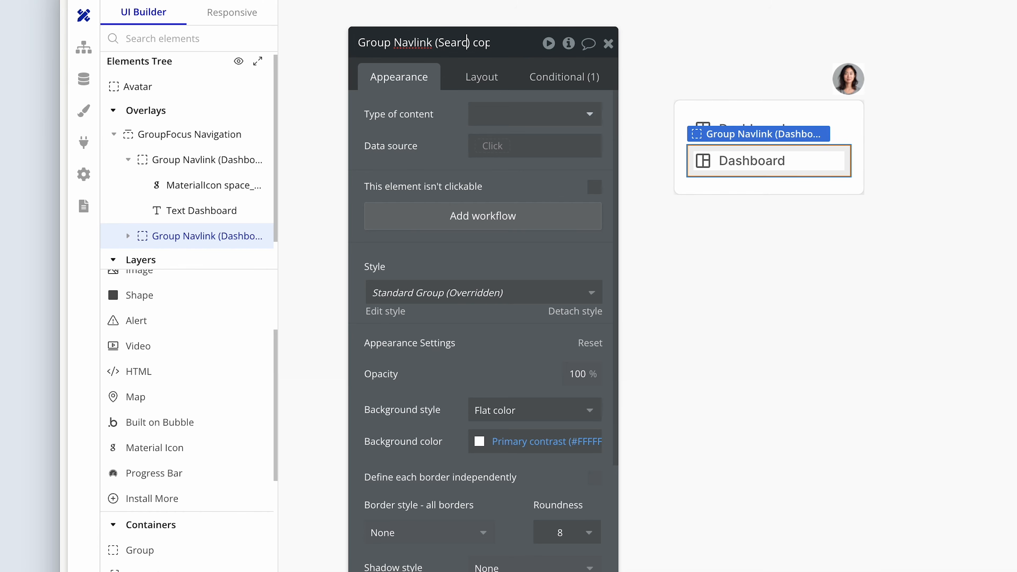
left_click_drag(484, 43, 503, 45)
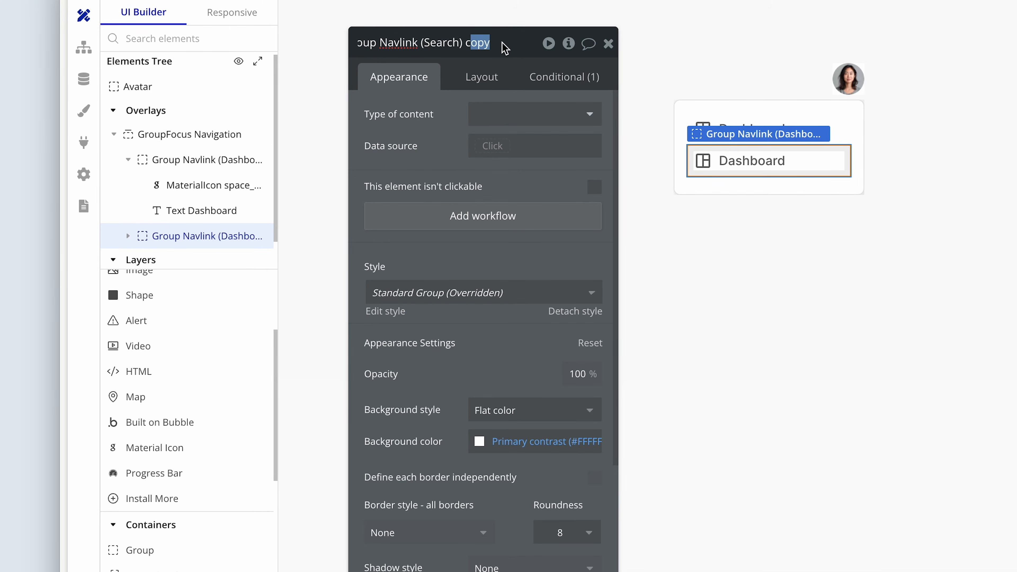
key("BackSpace")
key("BackSpace")
Change the text inside Group Navlink (Search) to "Search jobs".
left_click(734, 161)
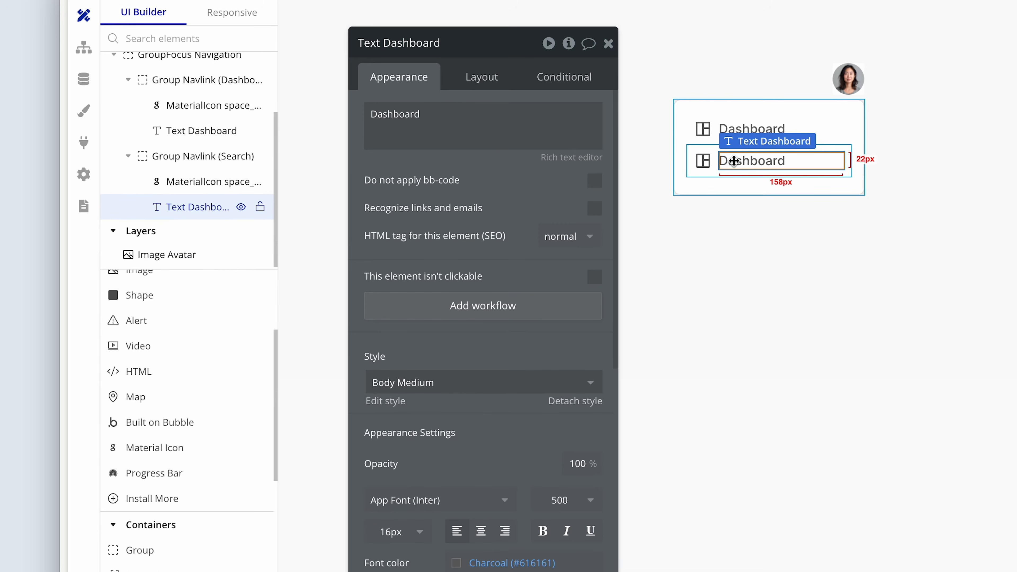
double_click(474, 122)
type("Search jobs")
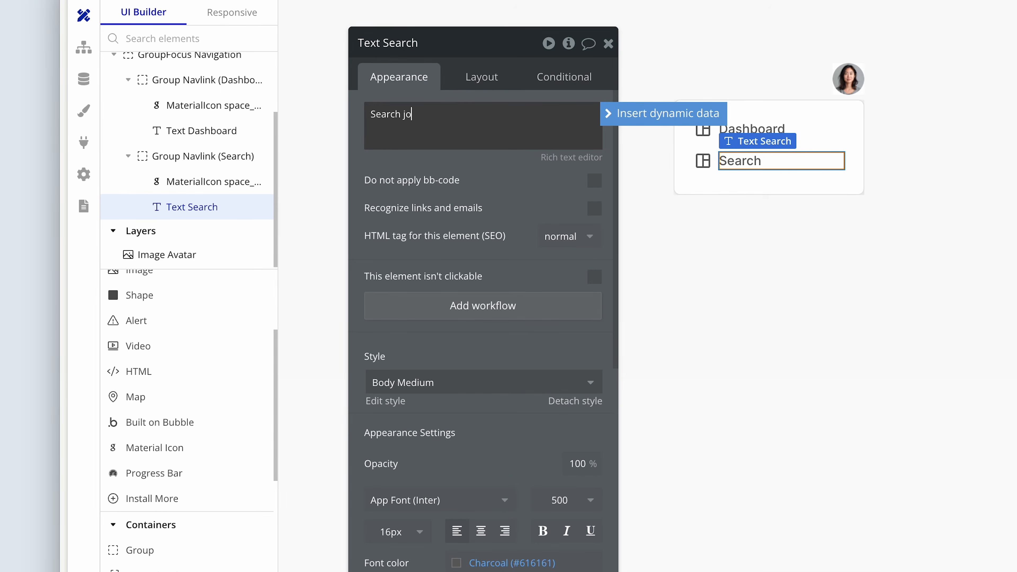
Search the icons for "work" and set the Search jobs navlink's icon to the outlined briefcase.
left_click(702, 161)
left_click(530, 116)
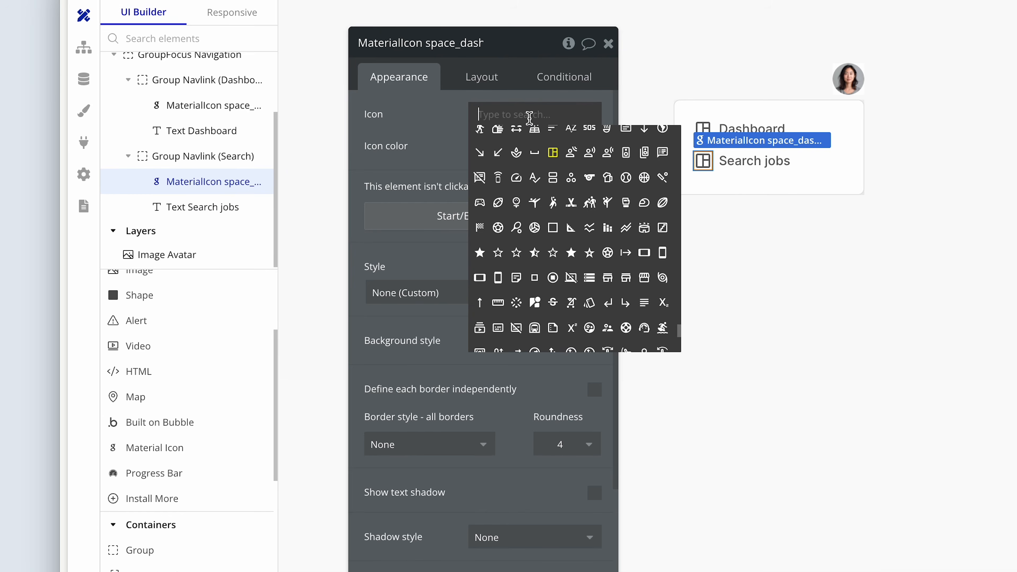
type("brief")
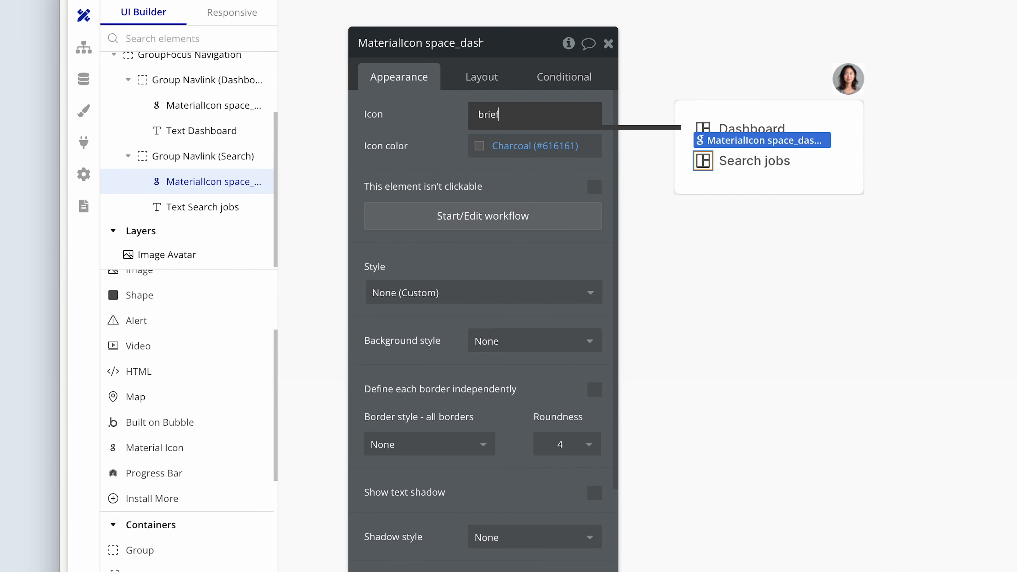
key("BackSpace")
key("BackSpace")
key("BackSpace")
type("work")
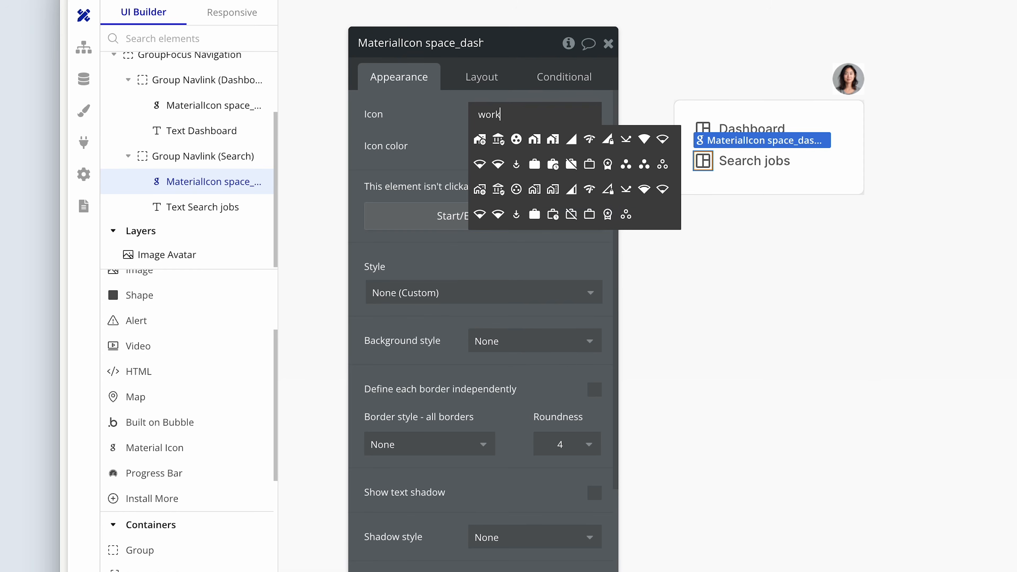
left_click(589, 215)
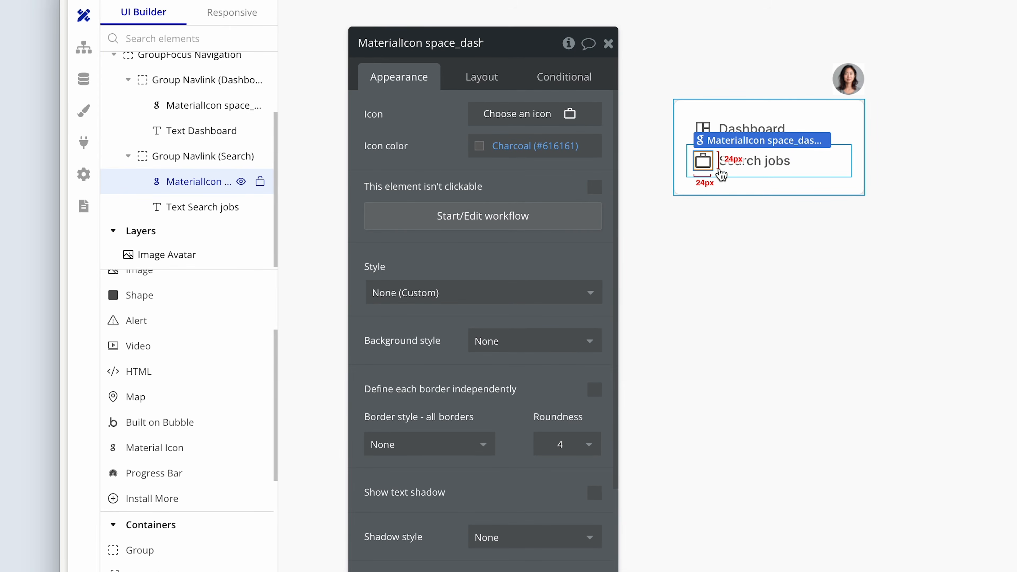
Copy Group Navlink (Search) and paste a duplicate into the navigation dropdown.
left_click(728, 177)
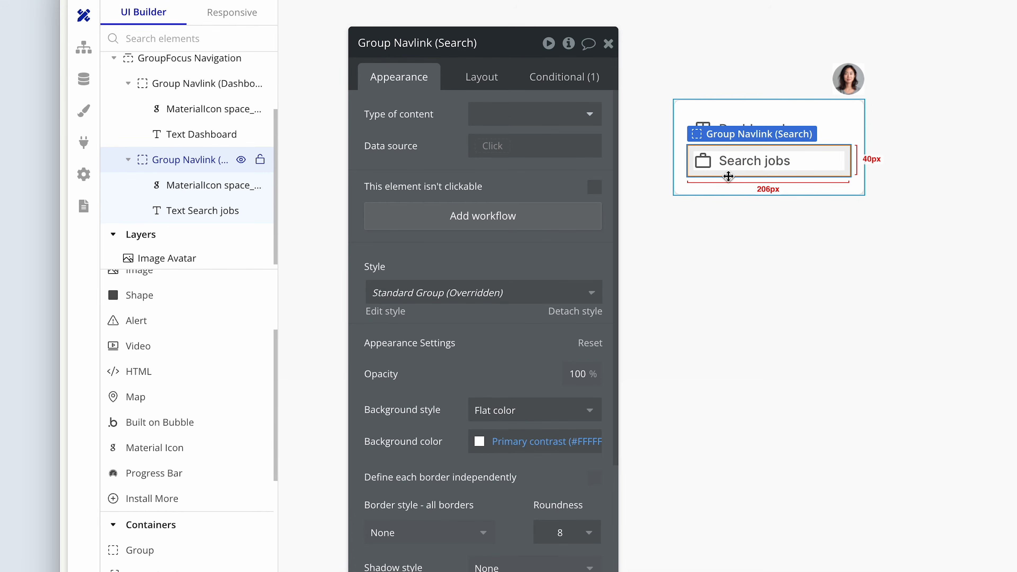
key("ctrl+c")
key("ctrl+v")
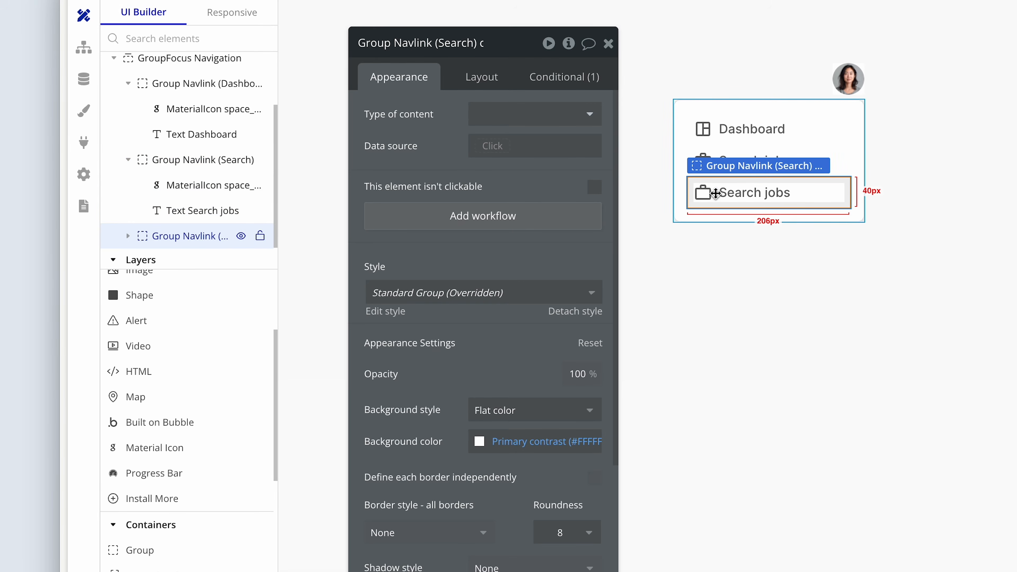
Rename the duplicated Search navlink group as Group Navlink (Blogs).
left_click(705, 193)
left_click(743, 188)
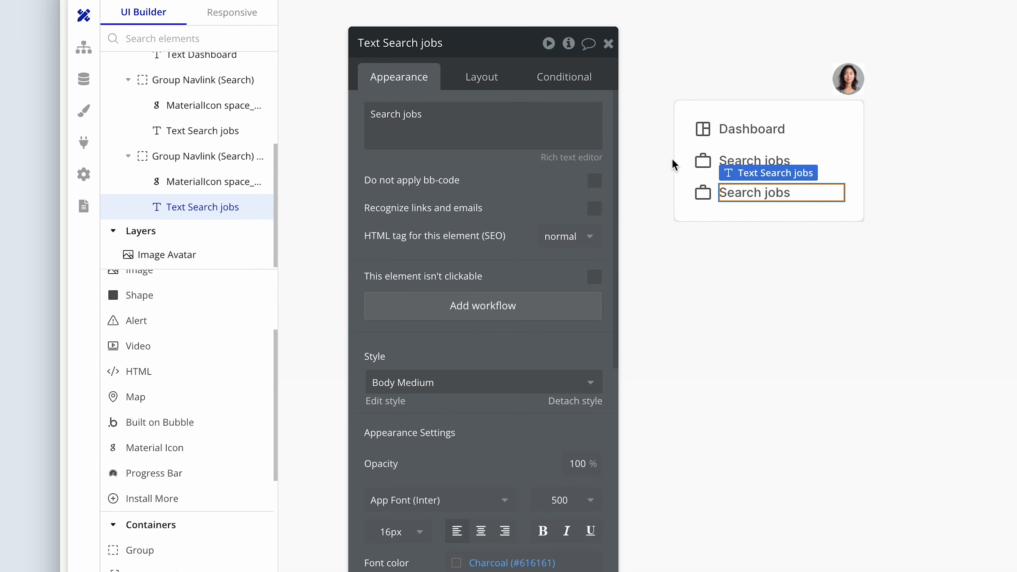
left_click(704, 187)
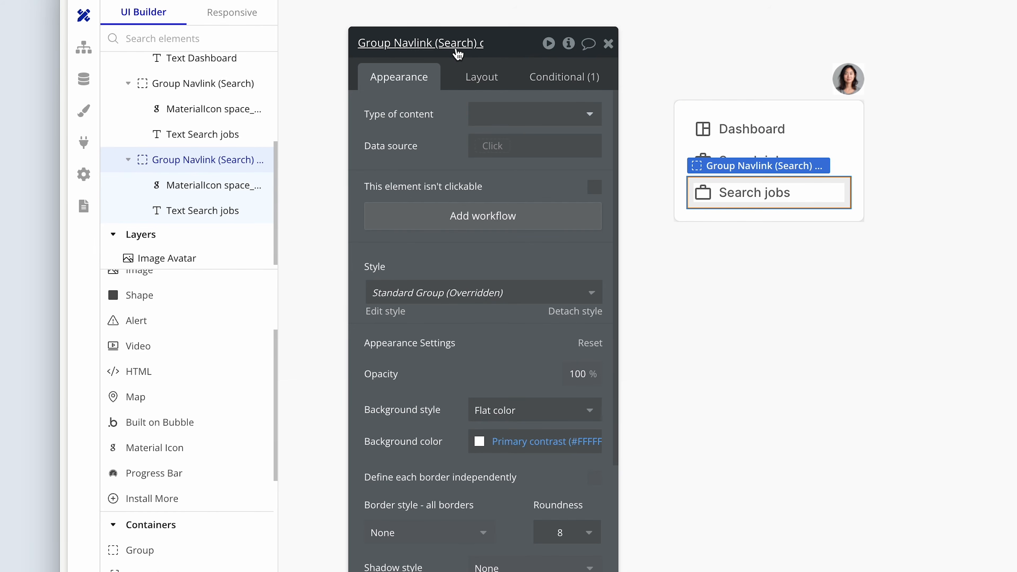
left_click(423, 42)
double_click(423, 43)
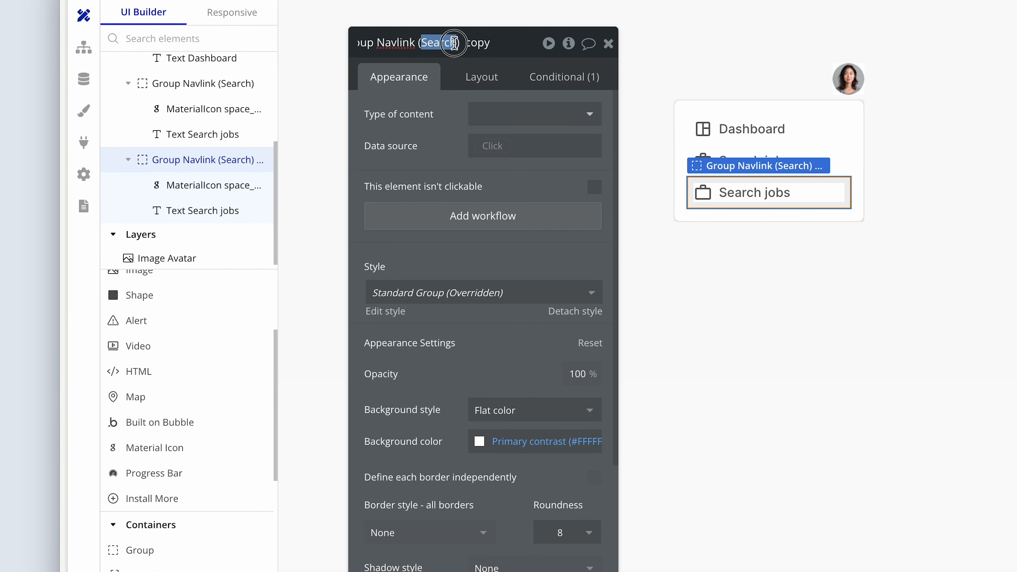
type("blogs")
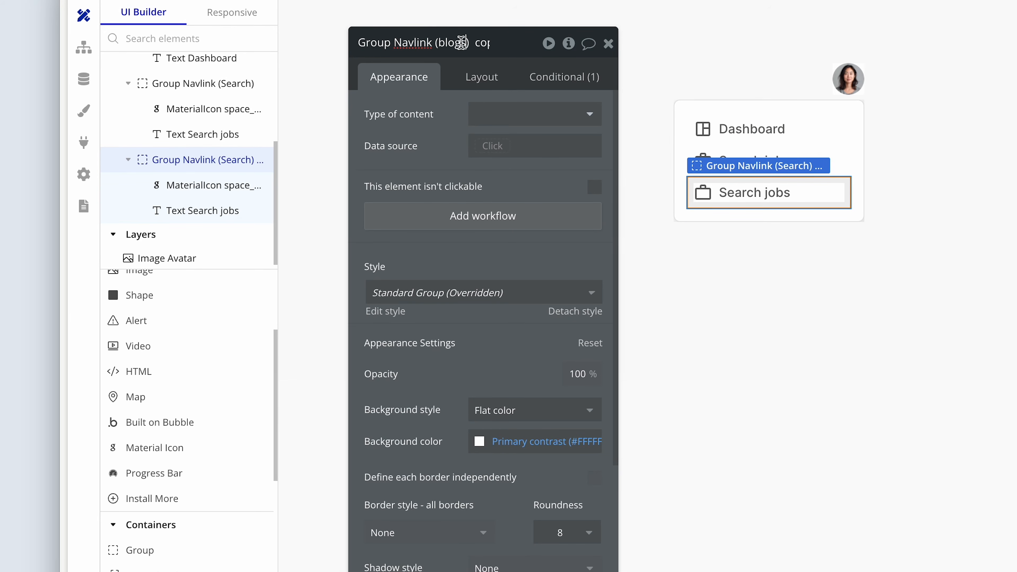
double_click(498, 41)
key("BackSpace")
key("BackSpace")
type("B")
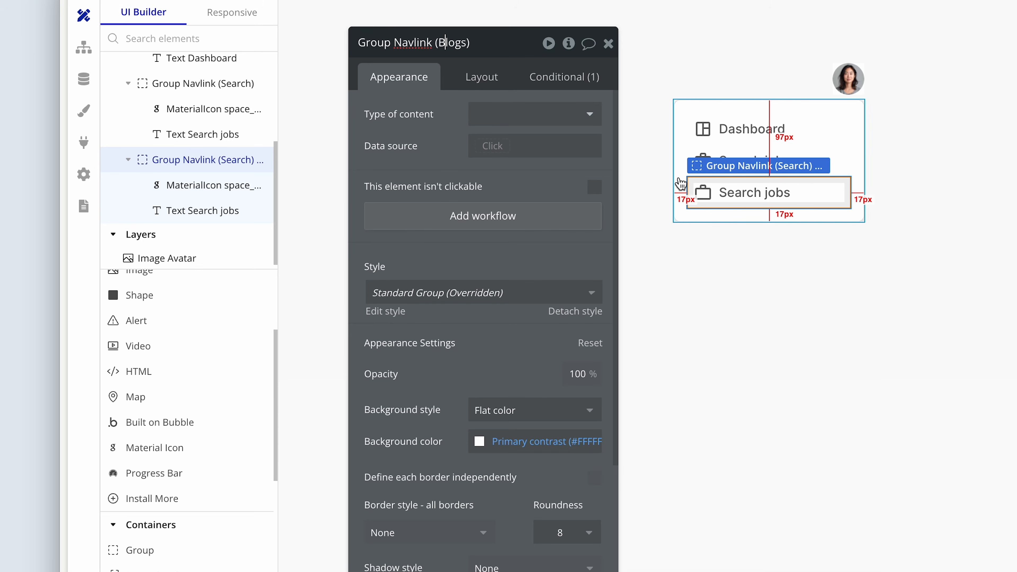
Change the text inside Group Navlink (Blogs) to "Blogs".
left_click(744, 193)
left_click(494, 120)
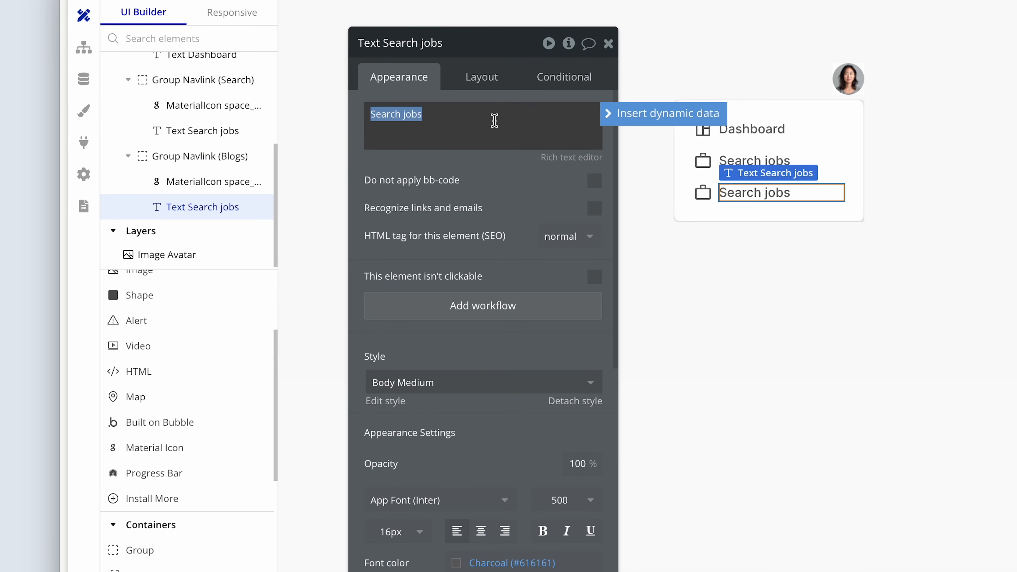
type("Blogs")
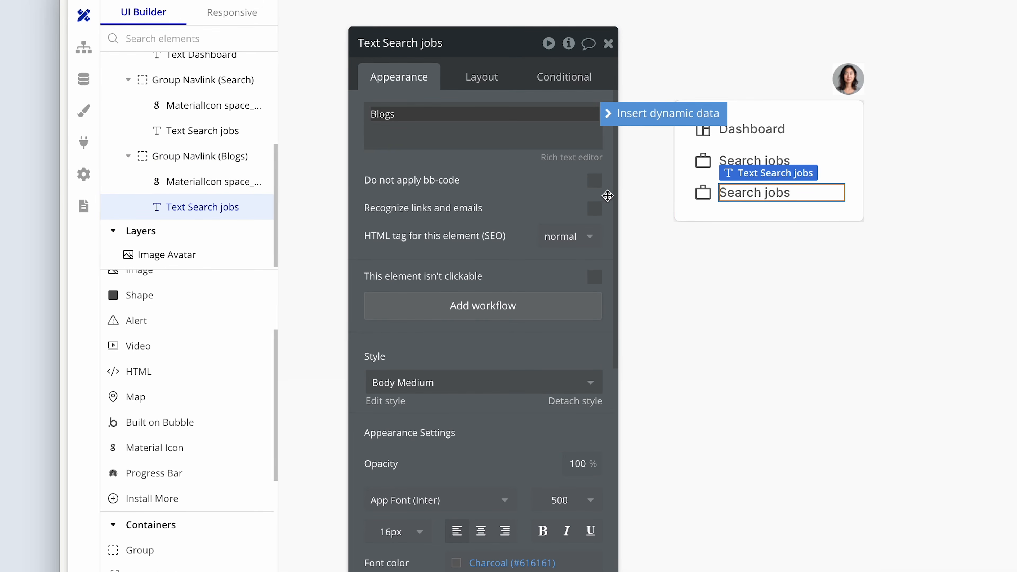
Search the icons for "article" and set the Blogs navlink's icon to the outlined article icon.
left_click(703, 193)
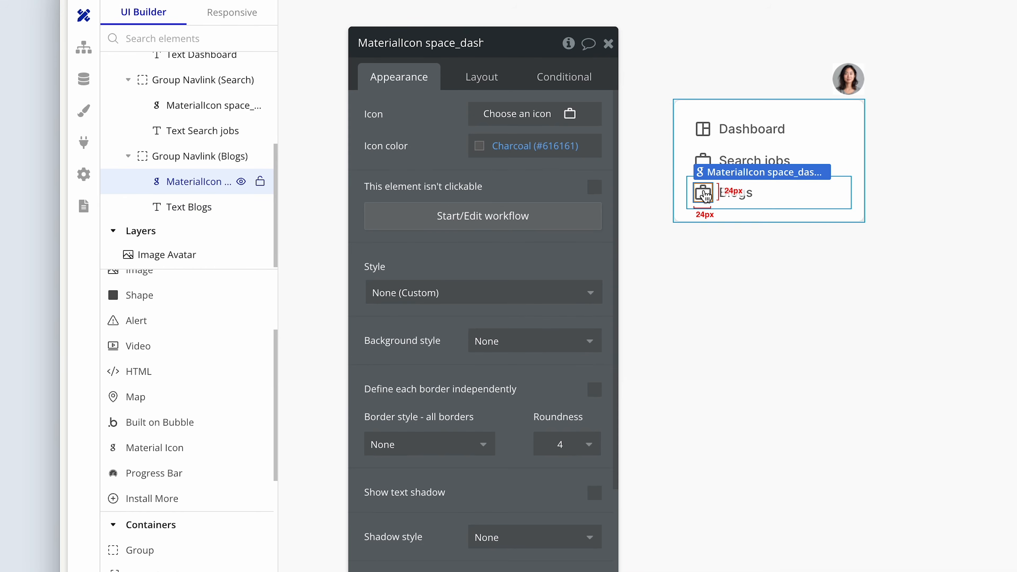
left_click(510, 121)
type("art")
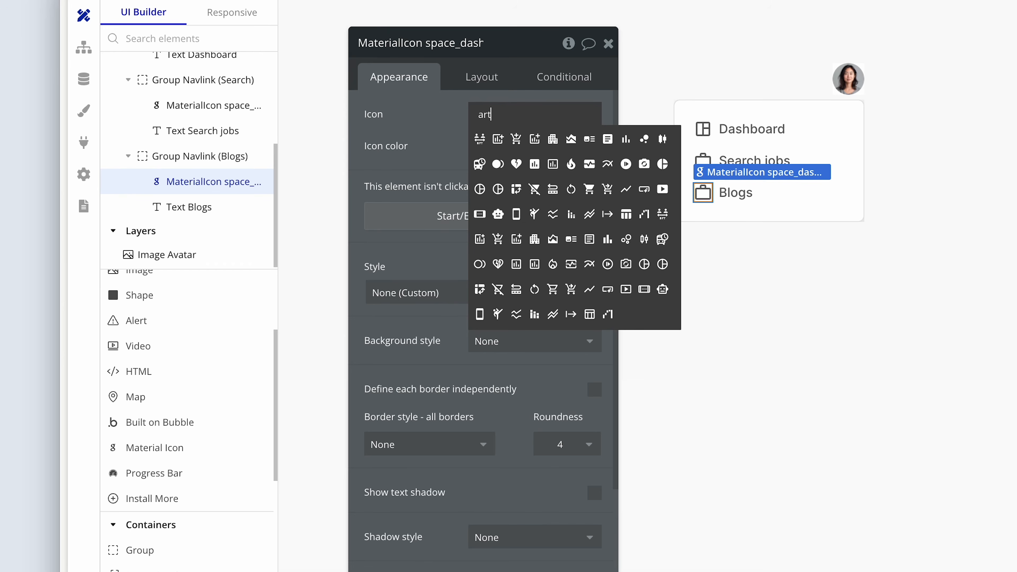
type("icle")
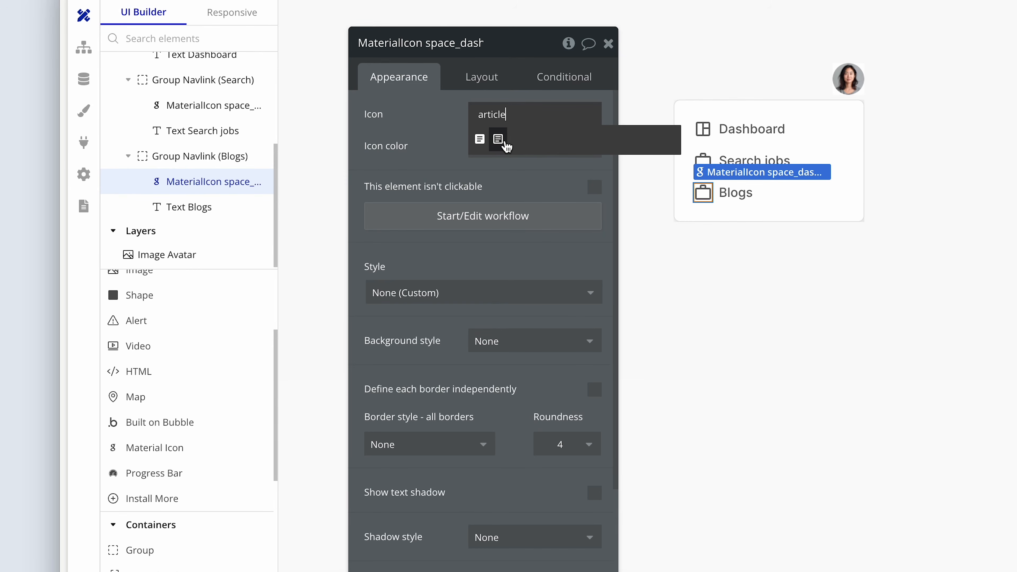
left_click(499, 140)
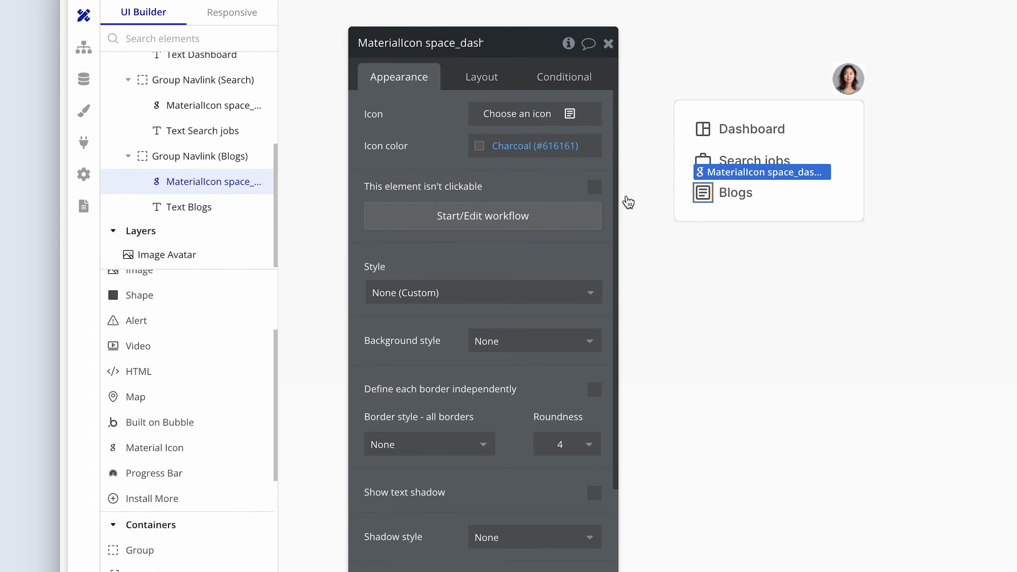
Open the Navbar reusable element for editing.
left_click(721, 205)
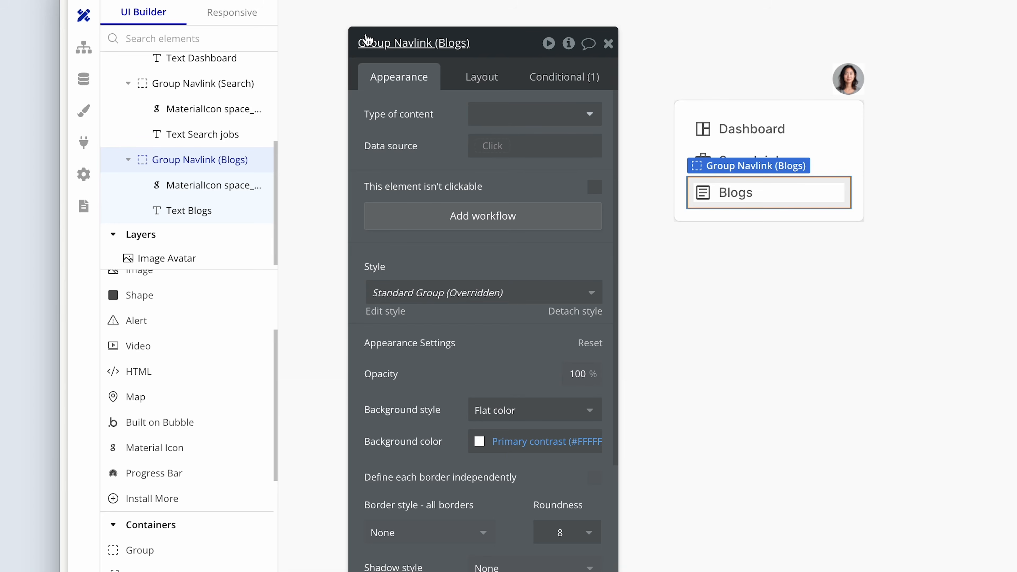
left_click(225, 1)
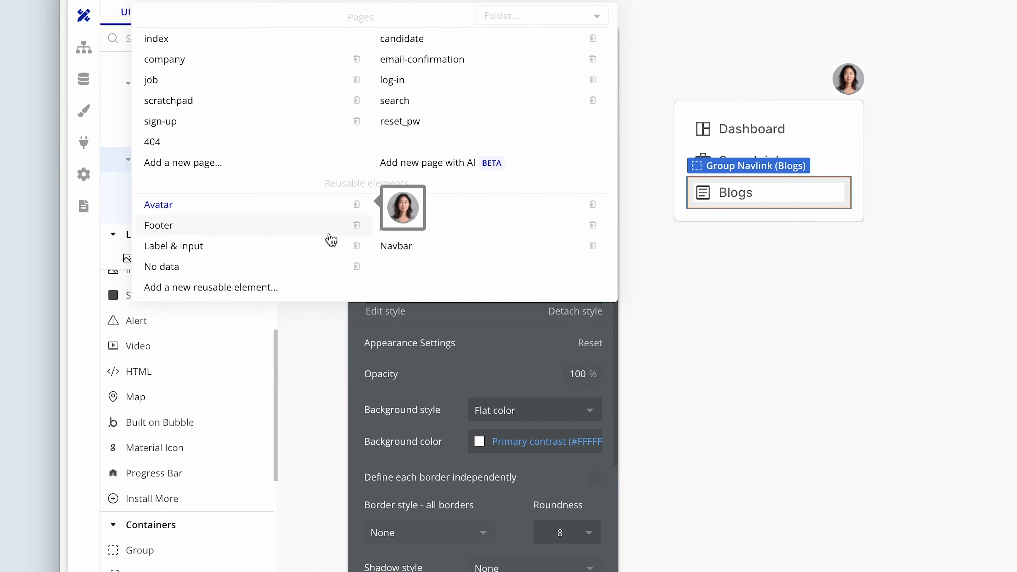
left_click(401, 246)
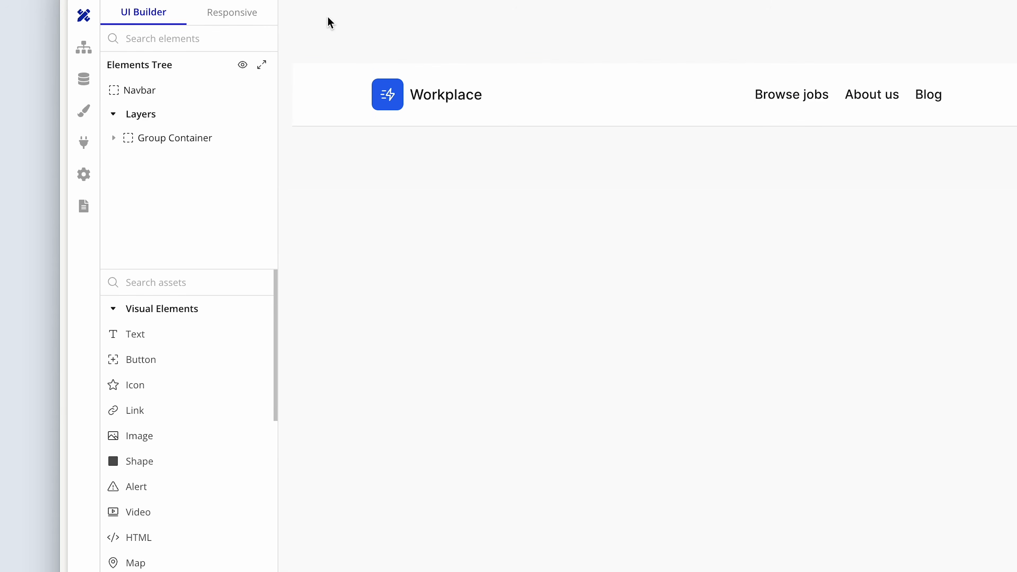
Open the Avatar reusable element for editing and show its hidden GroupFocus Navigation overlay.
left_click(263, 2)
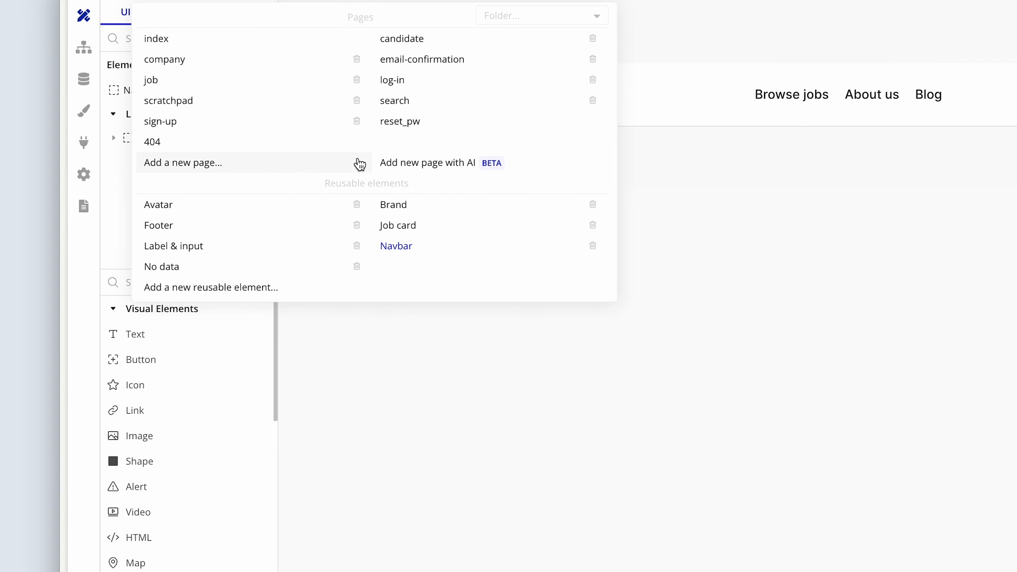
left_click(227, 205)
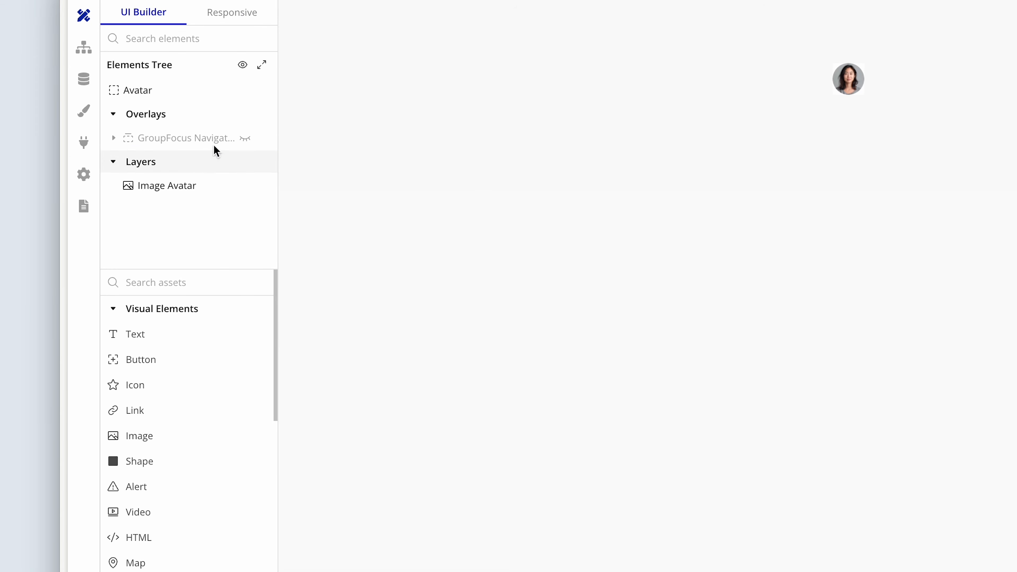
left_click(245, 138)
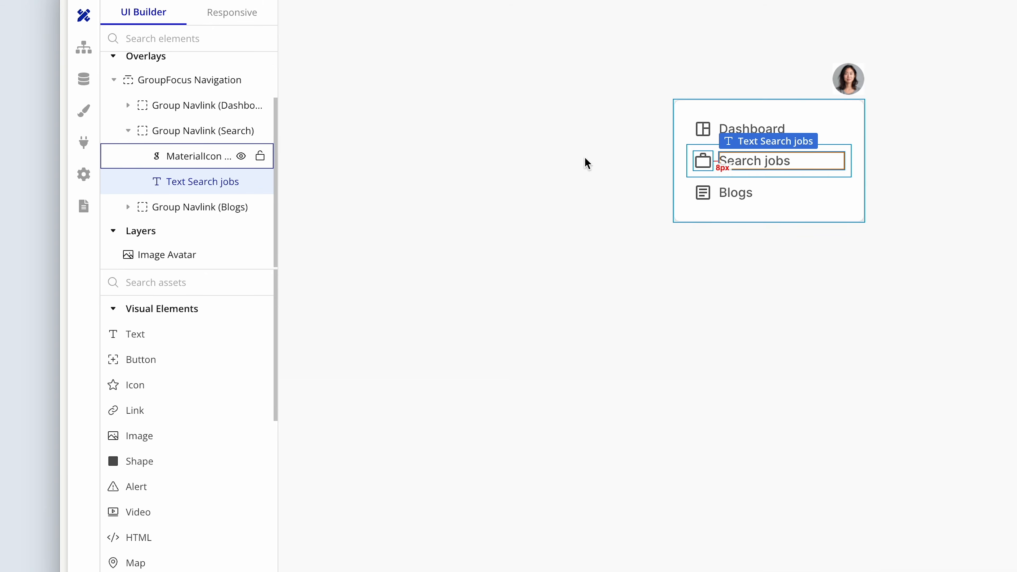
Change the text of the "Search jobs" navlink to "Browser jobs".
double_click(738, 161)
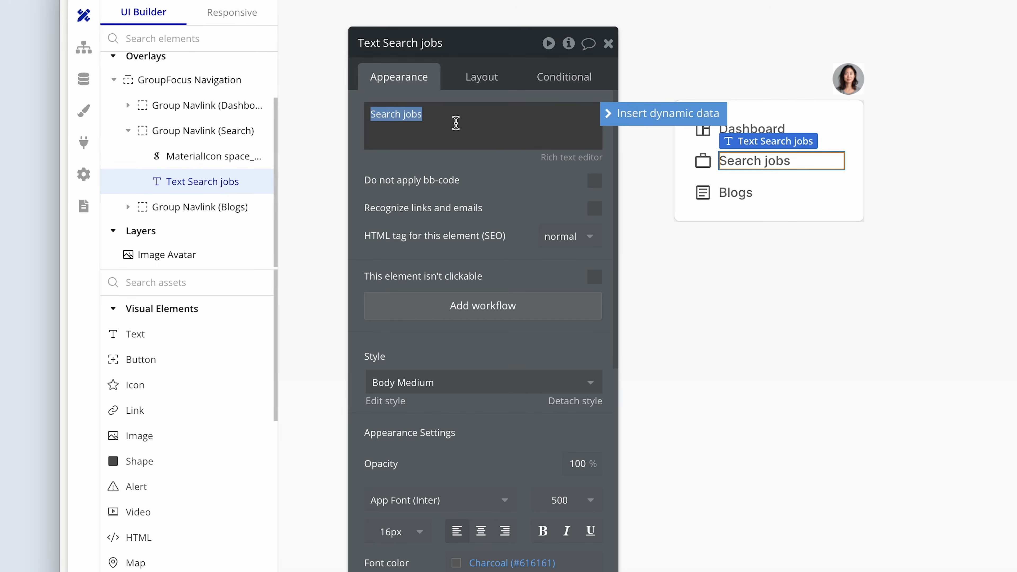
left_click(404, 113)
left_click_drag(403, 113, 347, 112)
type("Browser")
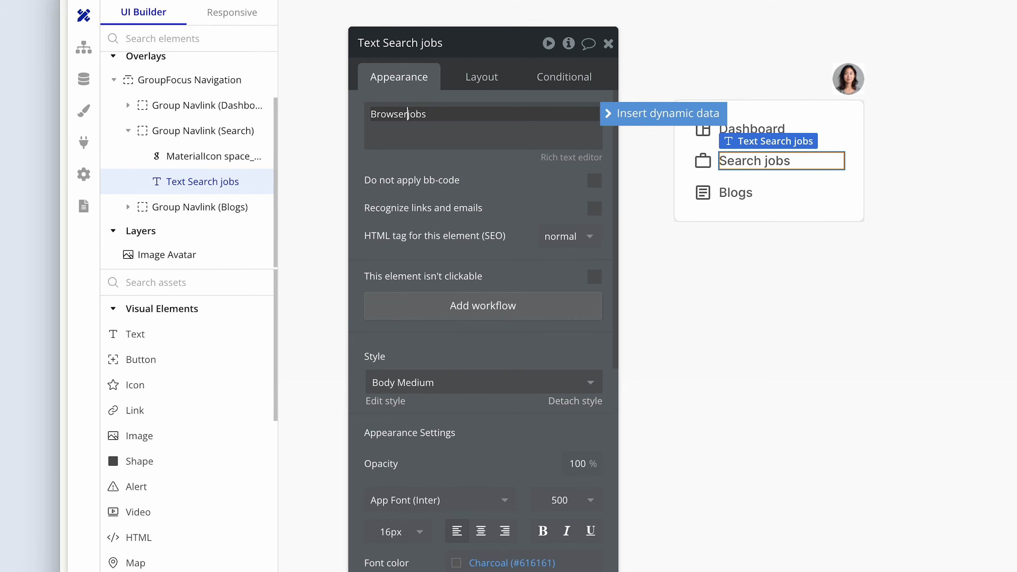
Duplicate Group Navlink (Blogs) within the dropdown and rename the copy as Group Navlink (About us).
left_click(738, 205)
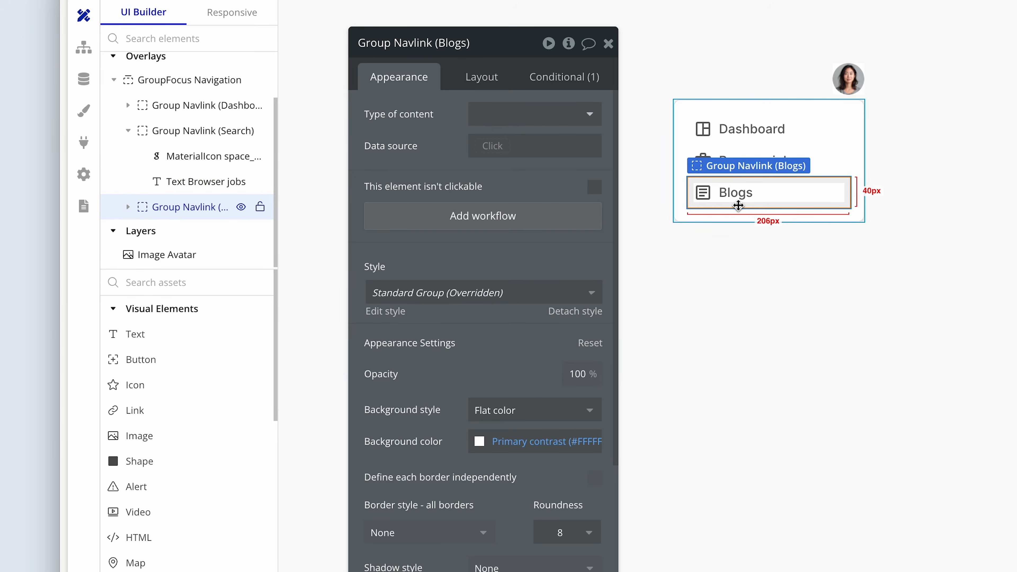
key("ctrl+v")
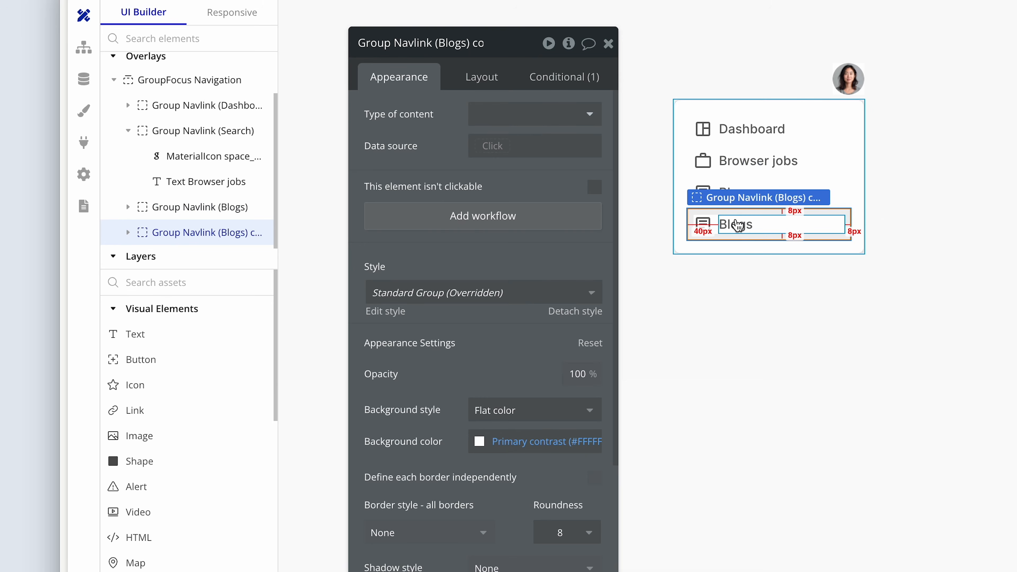
left_click(452, 43)
left_click_drag(428, 42, 456, 43)
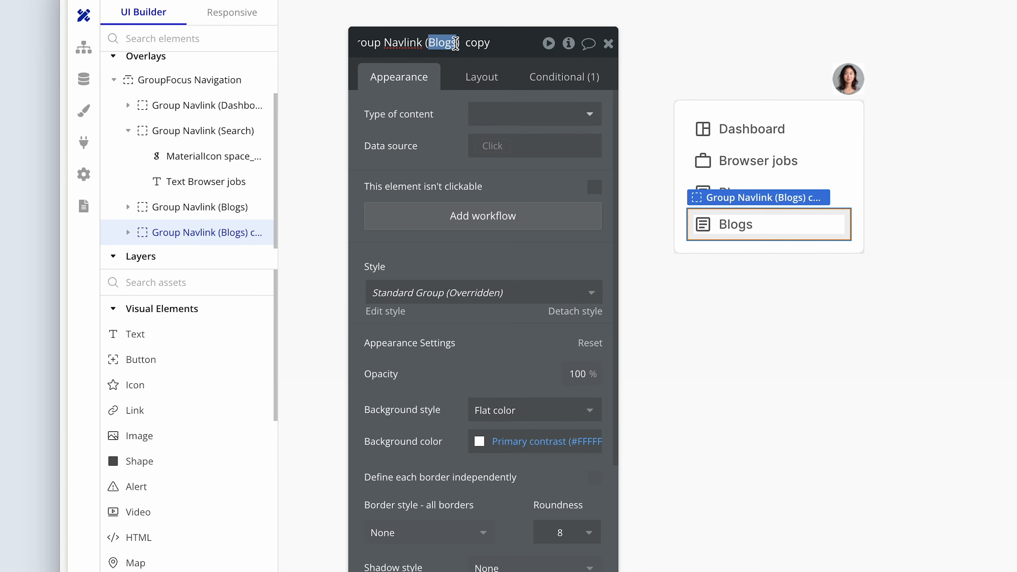
type("About u")
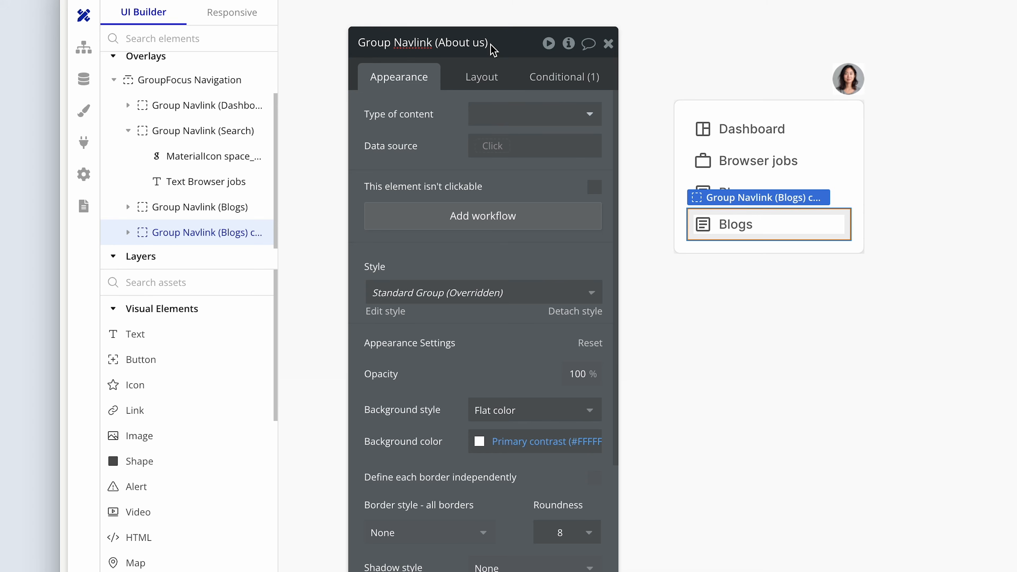
key("Right")
key("Right")
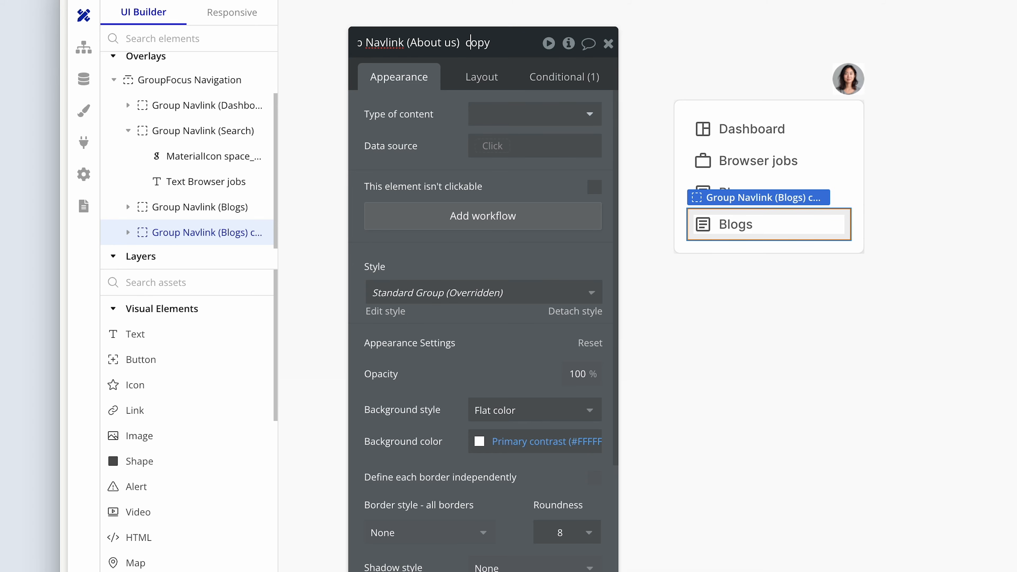
key("BackSpace")
key("BackSpace")
key("BackSpace")
key("BackSpace")
key("BackSpace")
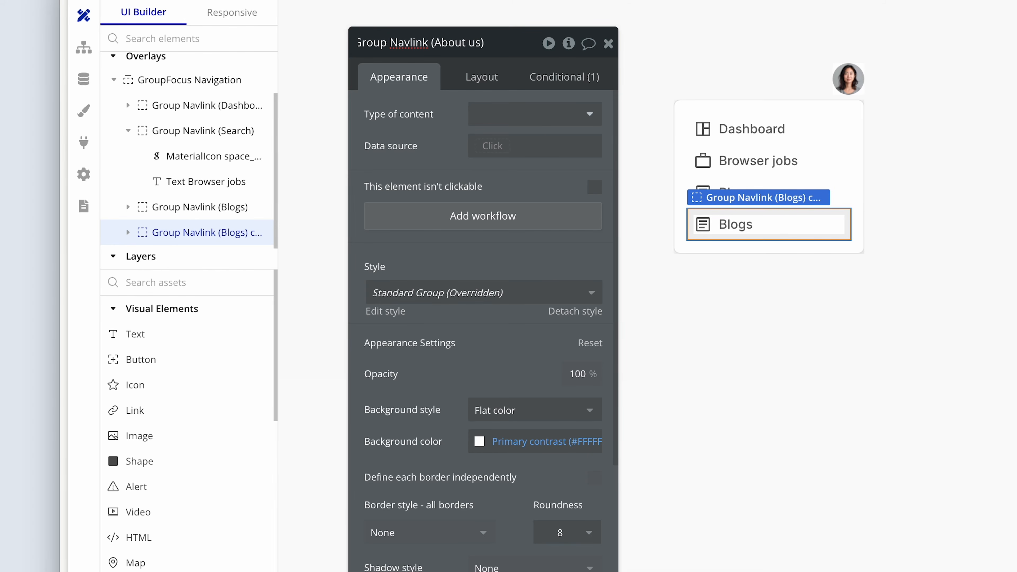
Change the text inside Group Navlink (About us) to "About us".
left_click(735, 223)
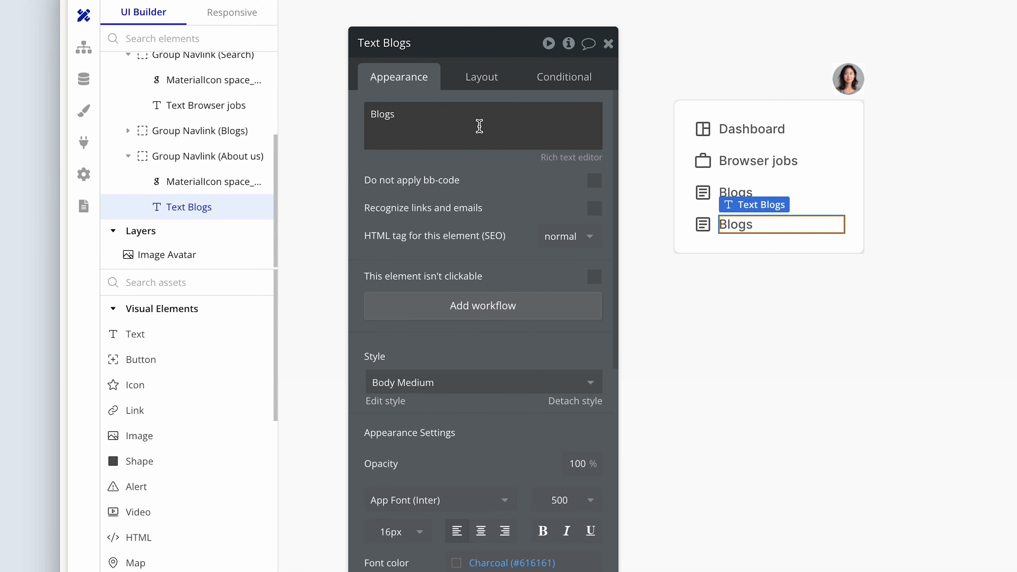
double_click(475, 122)
type("About us")
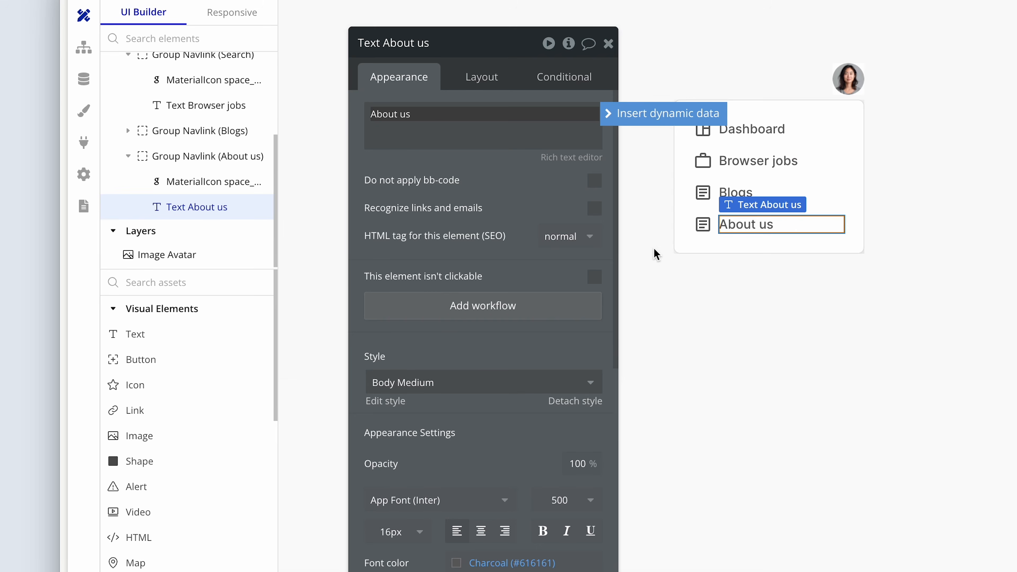
Search the icons for "comp" and "build" to find one for the About us navlink.
left_click(701, 224)
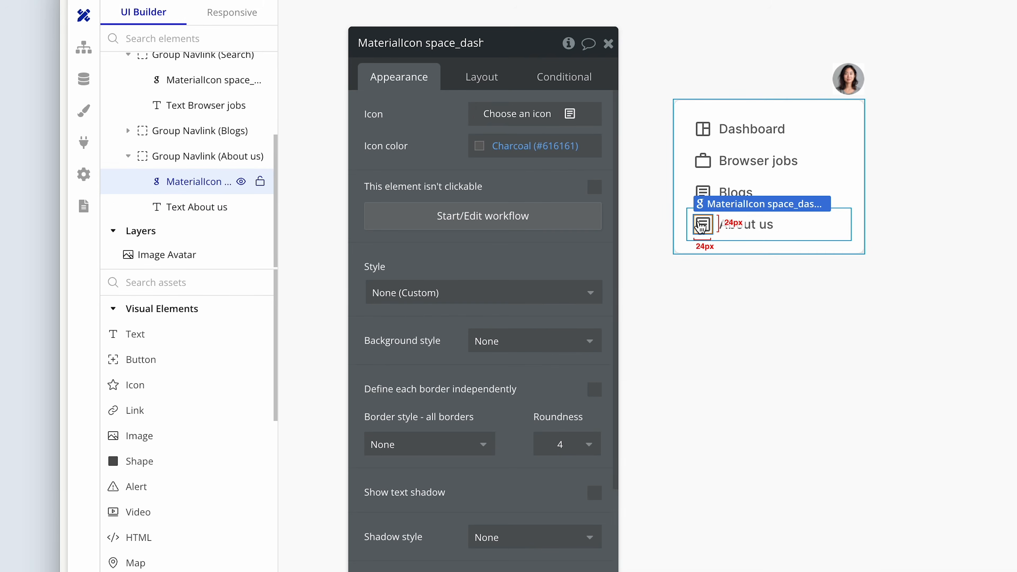
left_click(509, 116)
type("comp")
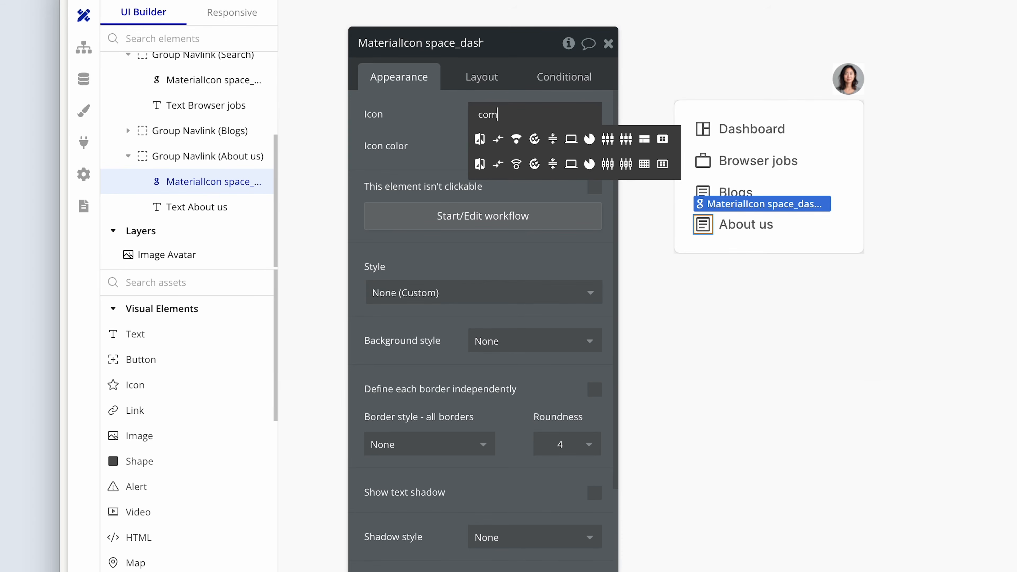
key("BackSpace")
key("BackSpace")
key("BackSpace")
type("build")
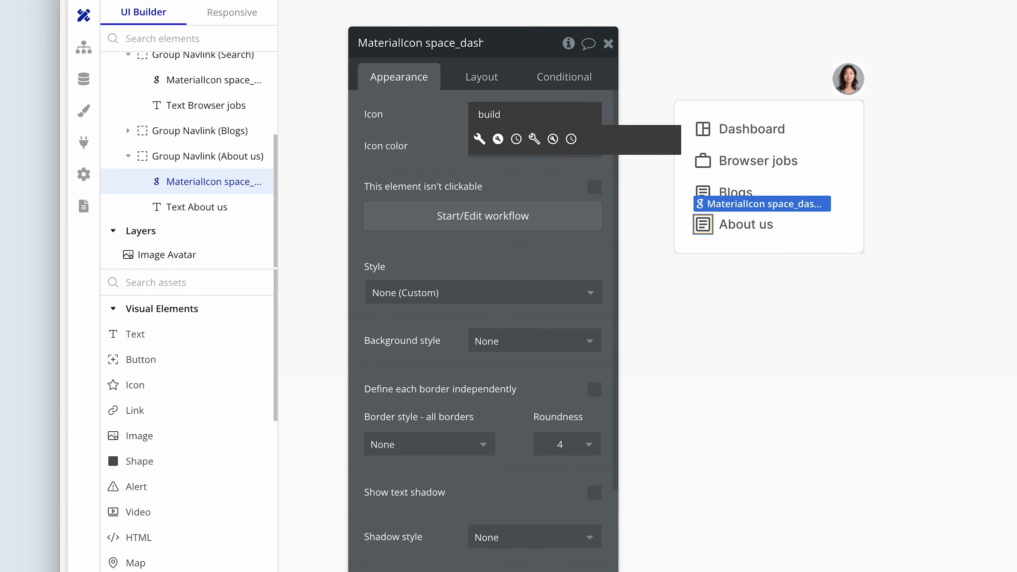
key("BackSpace")
key("BackSpace")
key("BackSpace")
key("BackSpace")
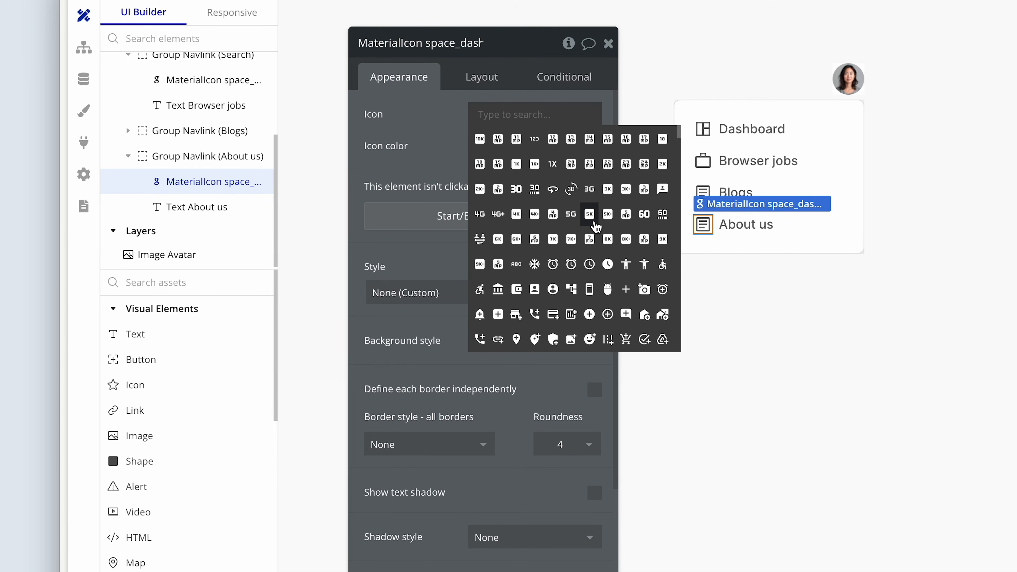
Set the About us navlink's icon to the apartment building icon from the unfiltered icon list.
scroll(597, 227, "down", 3)
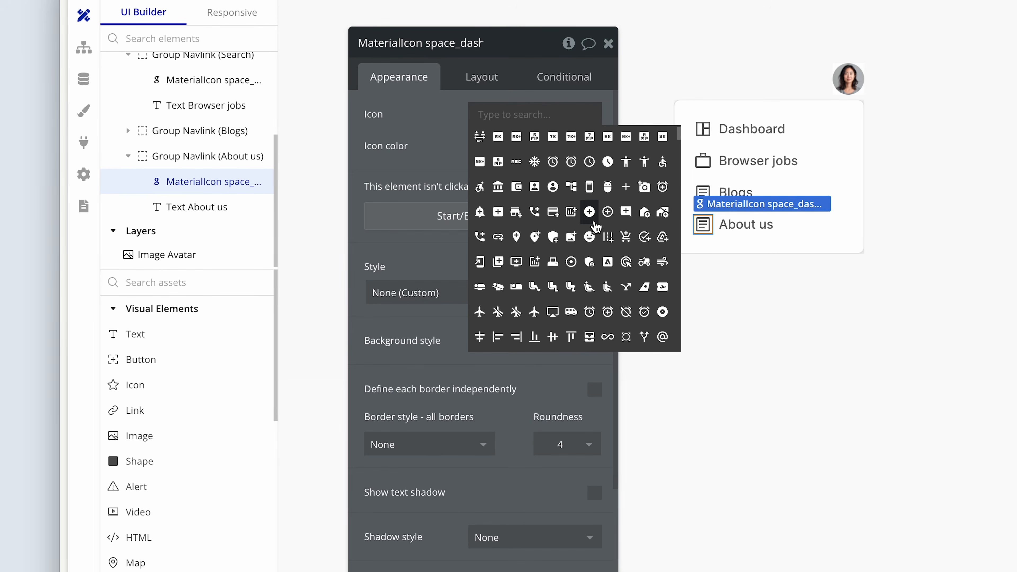
scroll(587, 241, "down", 2)
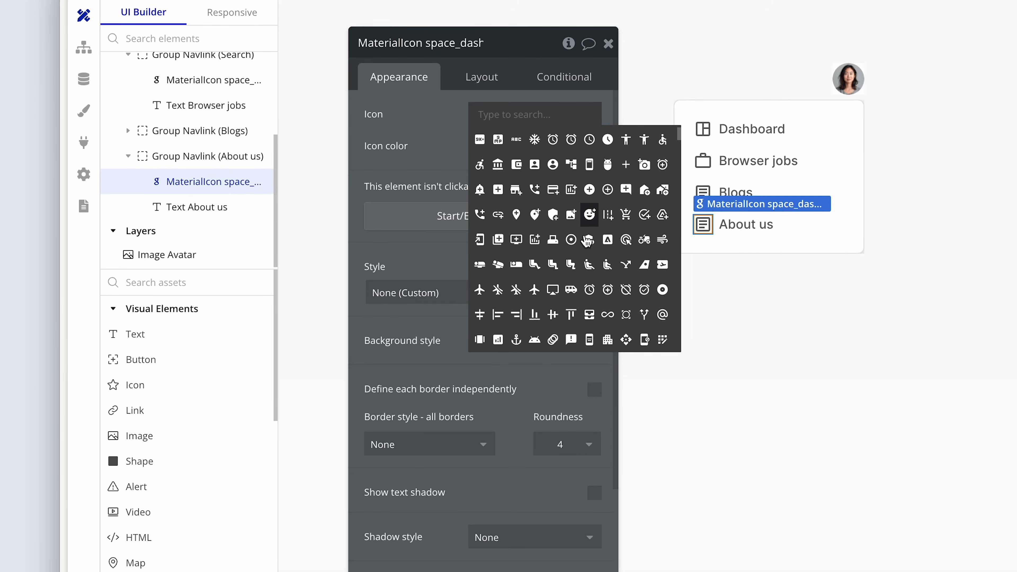
scroll(588, 241, "down", 4)
scroll(587, 241, "down", 1)
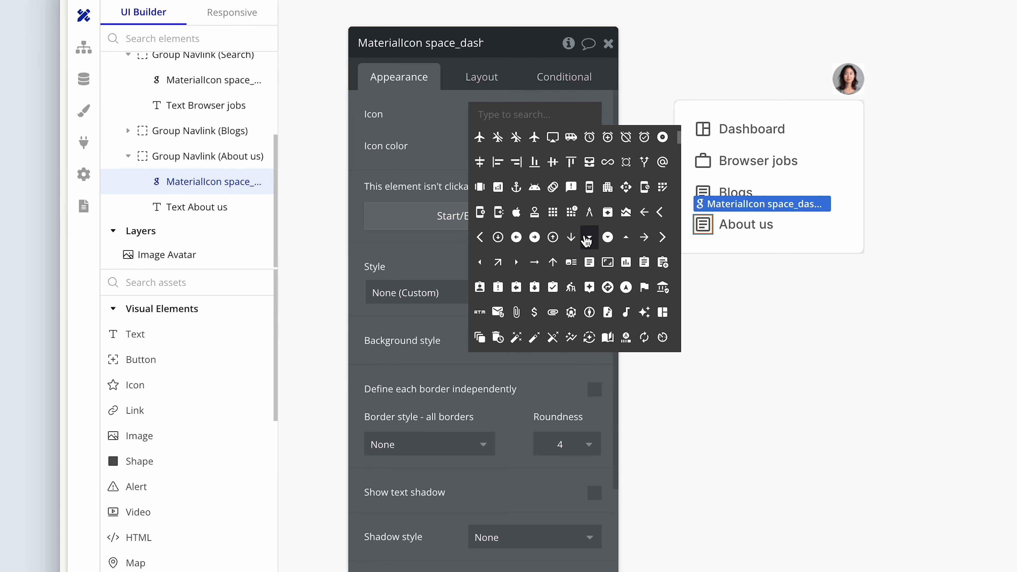
left_click(608, 183)
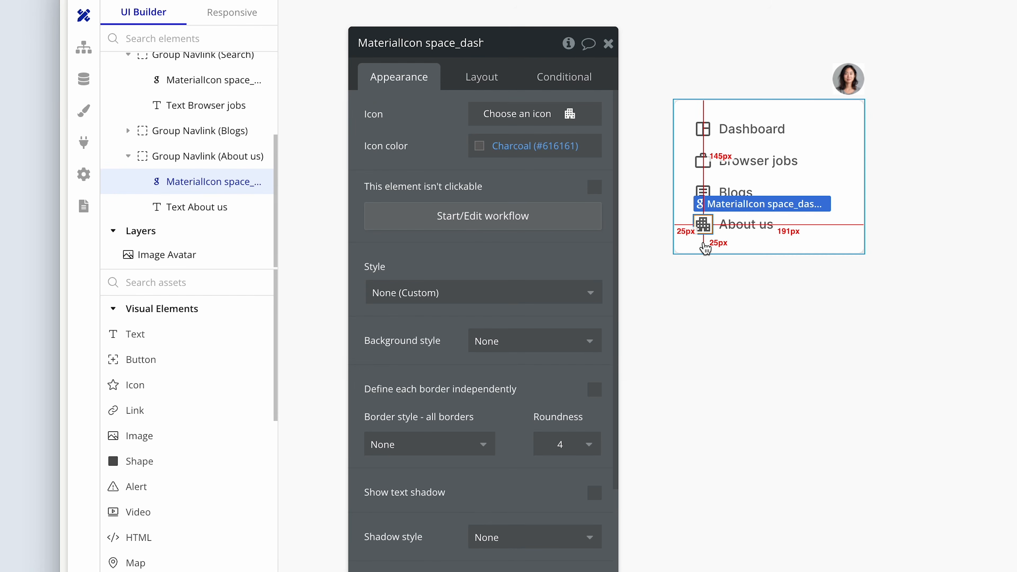
Add a button inside GroupFocus Navigation and set its text to "Log out".
left_click(137, 361)
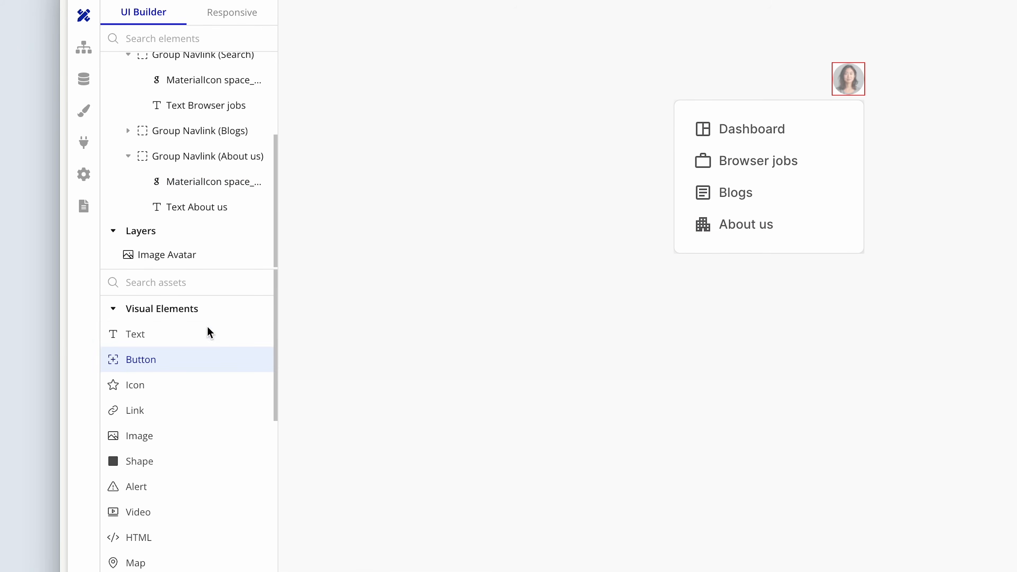
left_click(694, 246)
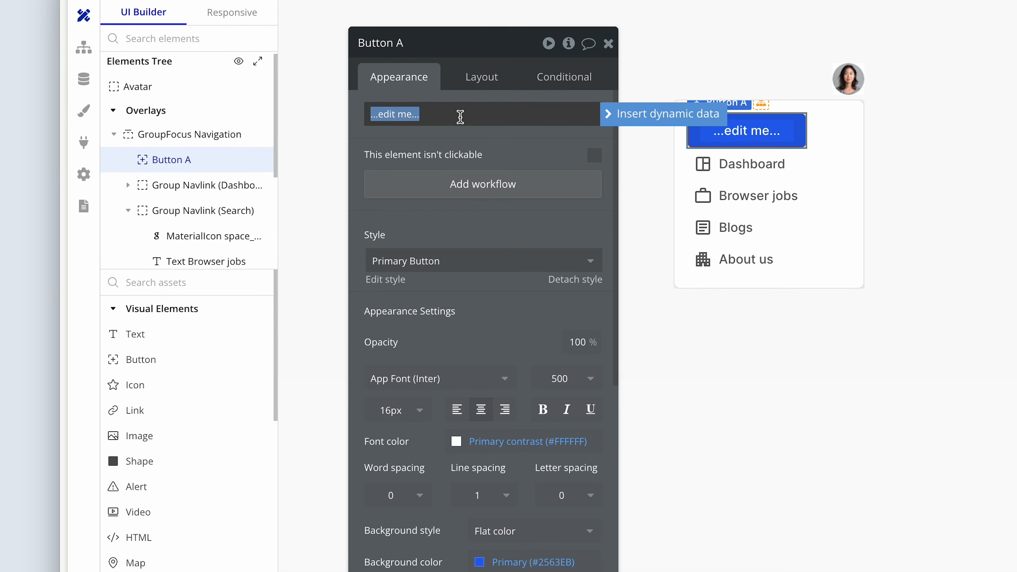
type("Log out")
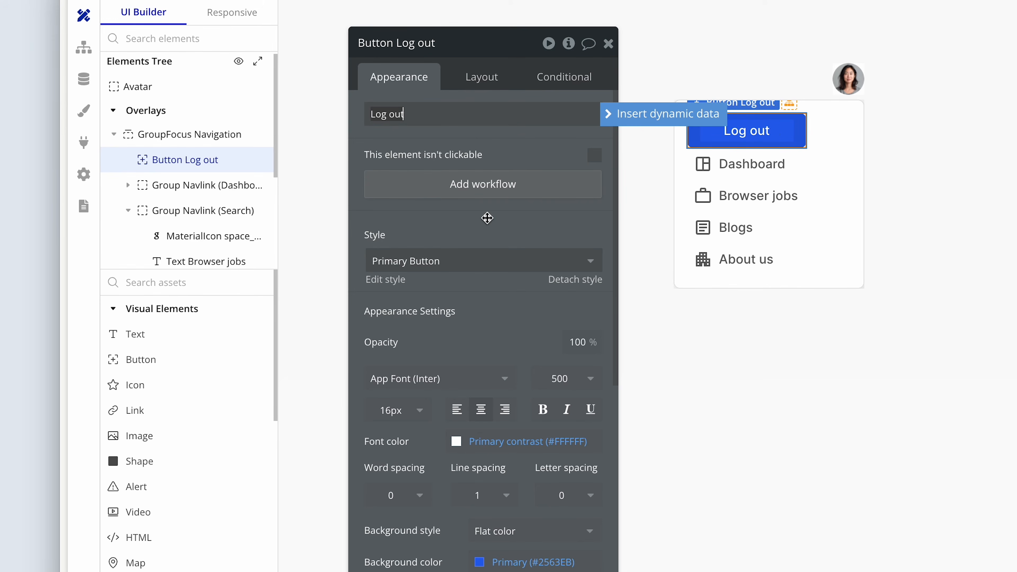
Try the Tertiary Button style on the Log out button, and settle on the Secondary Button style.
left_click(478, 261)
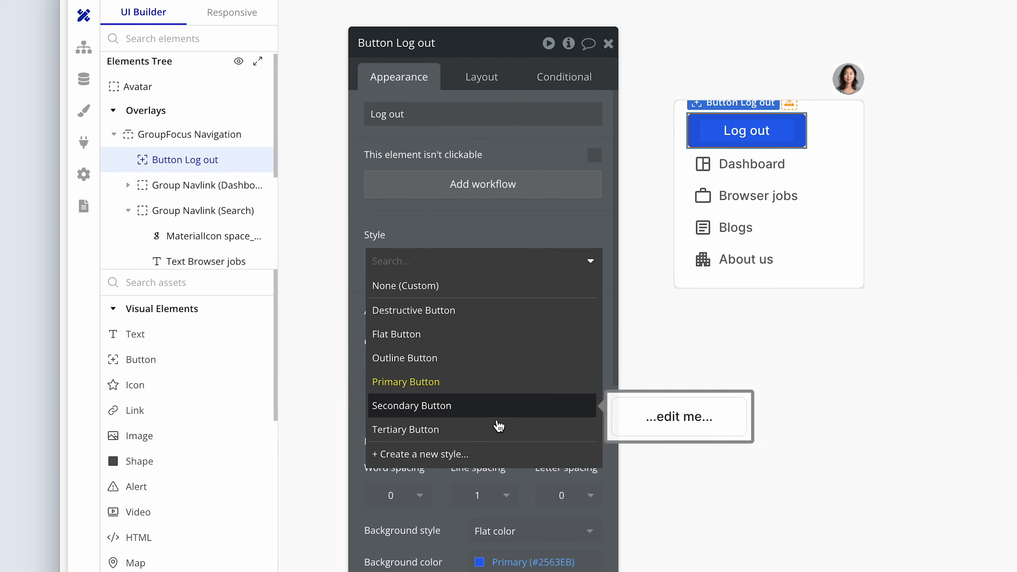
left_click(496, 429)
left_click(495, 262)
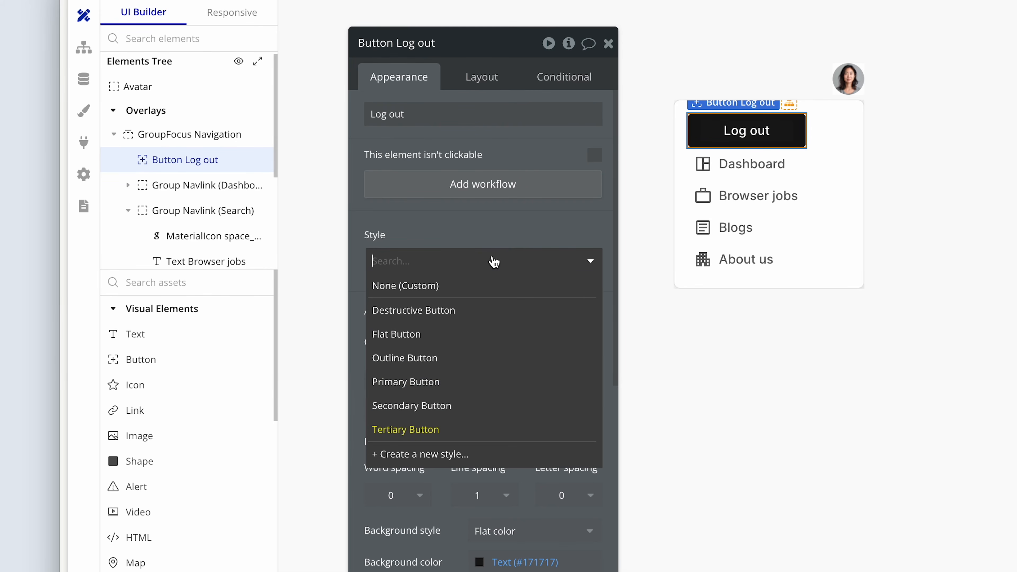
left_click(480, 404)
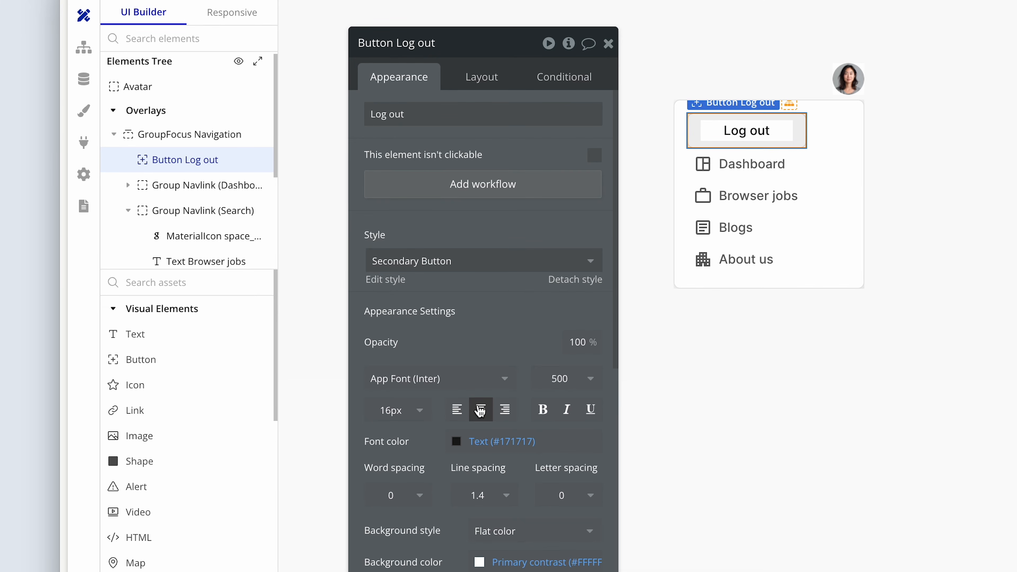
Turn off the Log out button's fixed width, set min width 0 px and min height 40 px, and make it last in the dropdown.
left_click(483, 82)
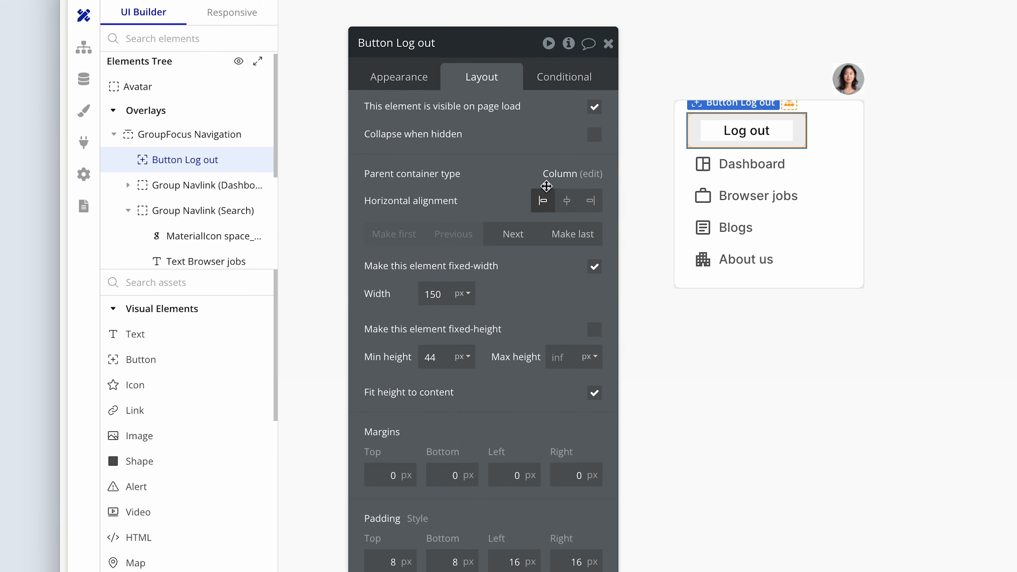
left_click(596, 272)
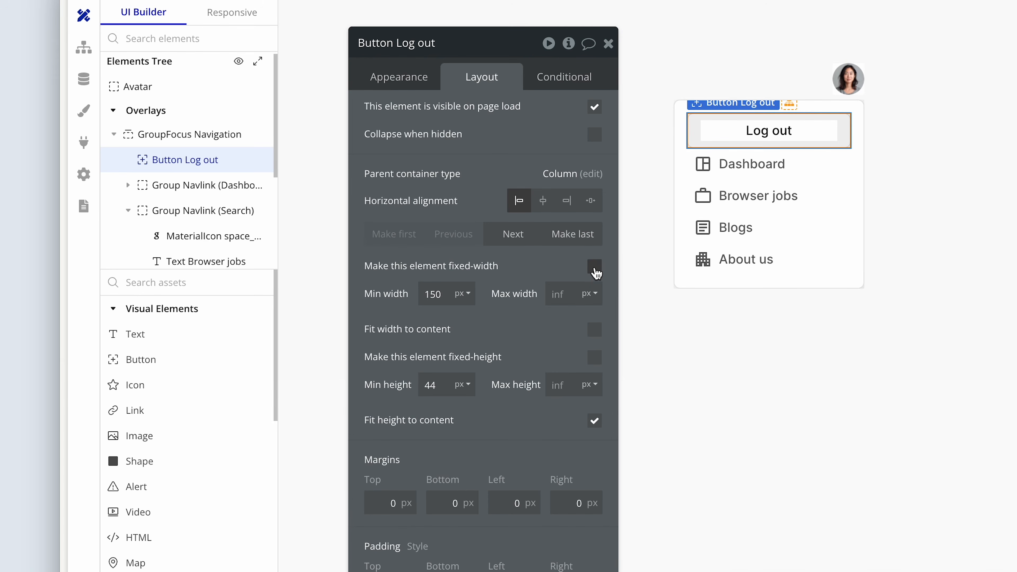
left_click(447, 293)
double_click(448, 294)
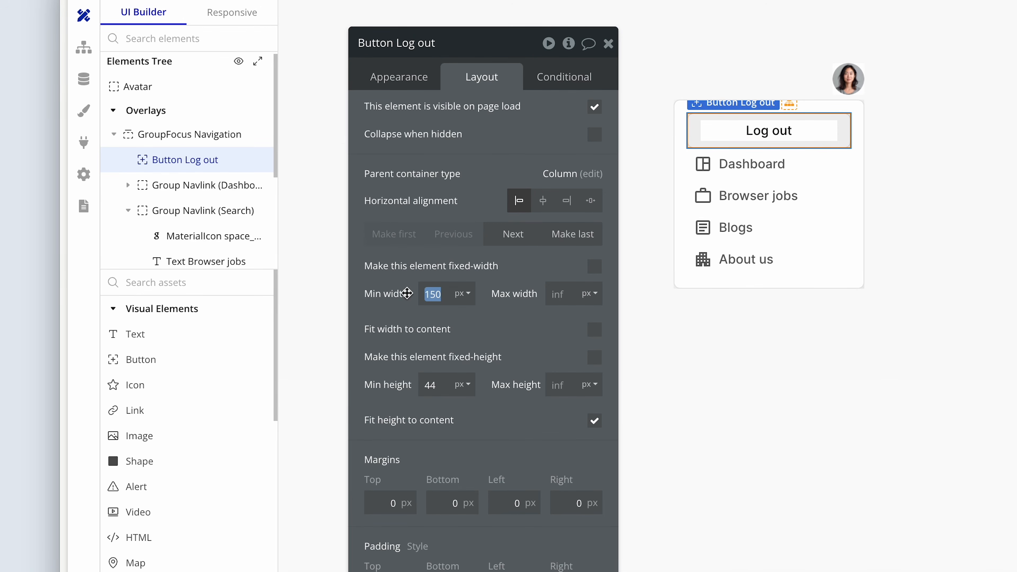
key("BackSpace")
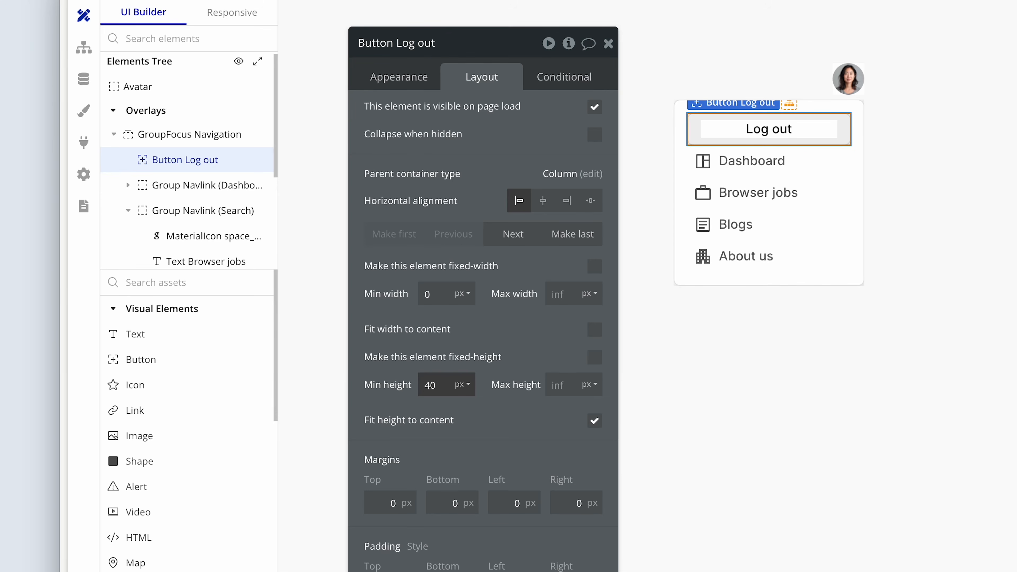
left_click(559, 239)
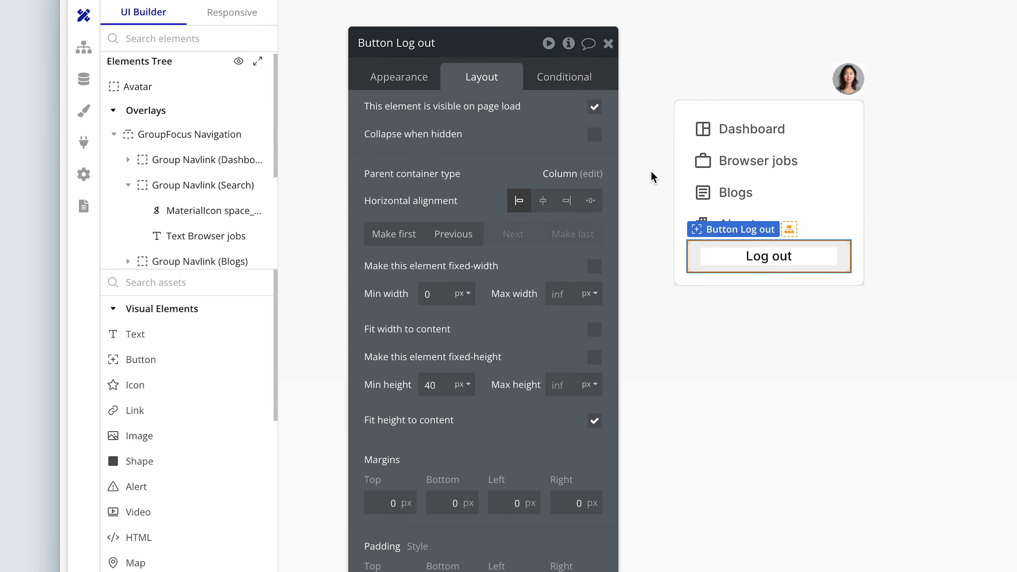
Set the Log out button's top margin to 12 px.
left_click(689, 113)
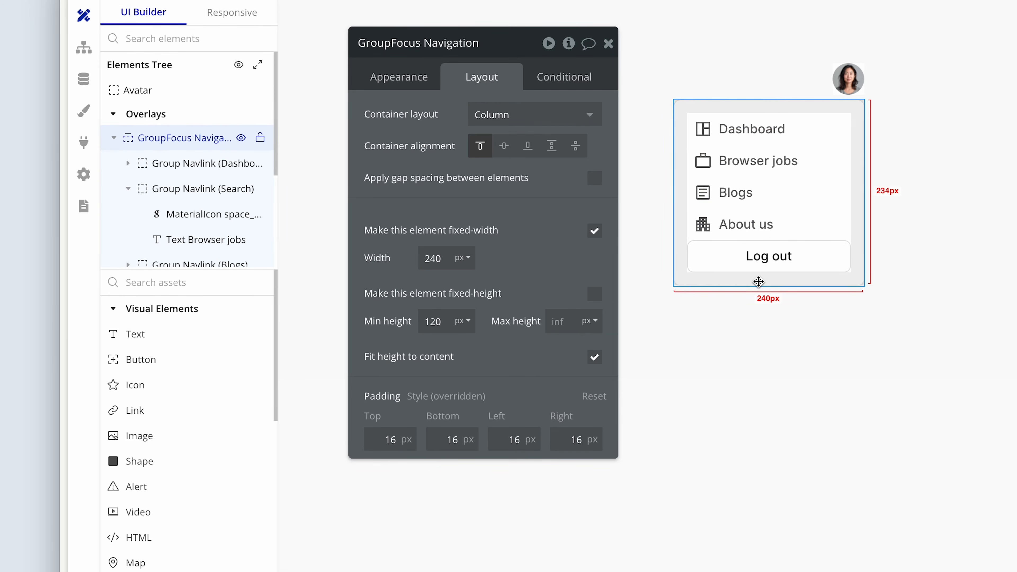
left_click(727, 261)
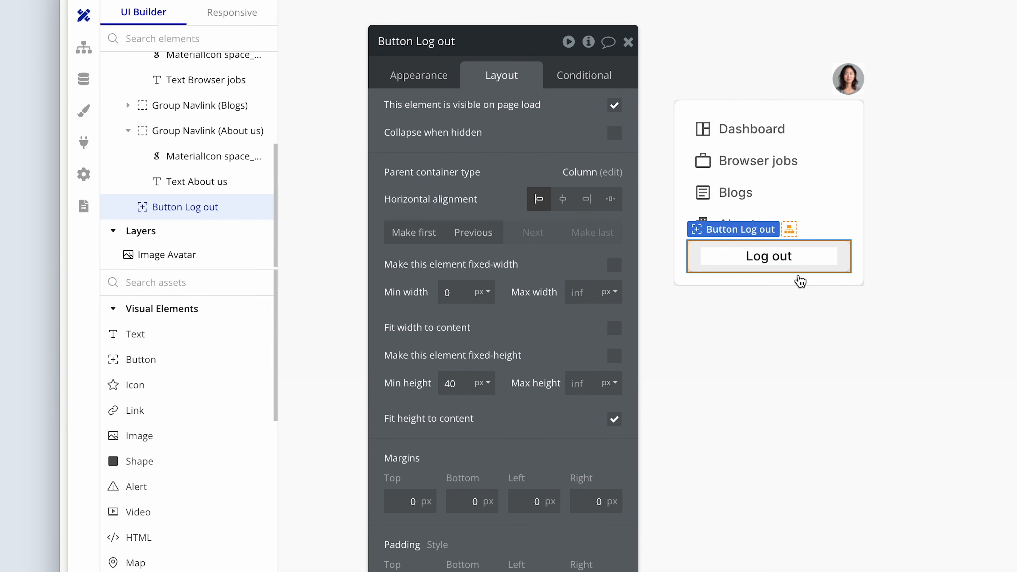
left_click(822, 235)
left_click(819, 263)
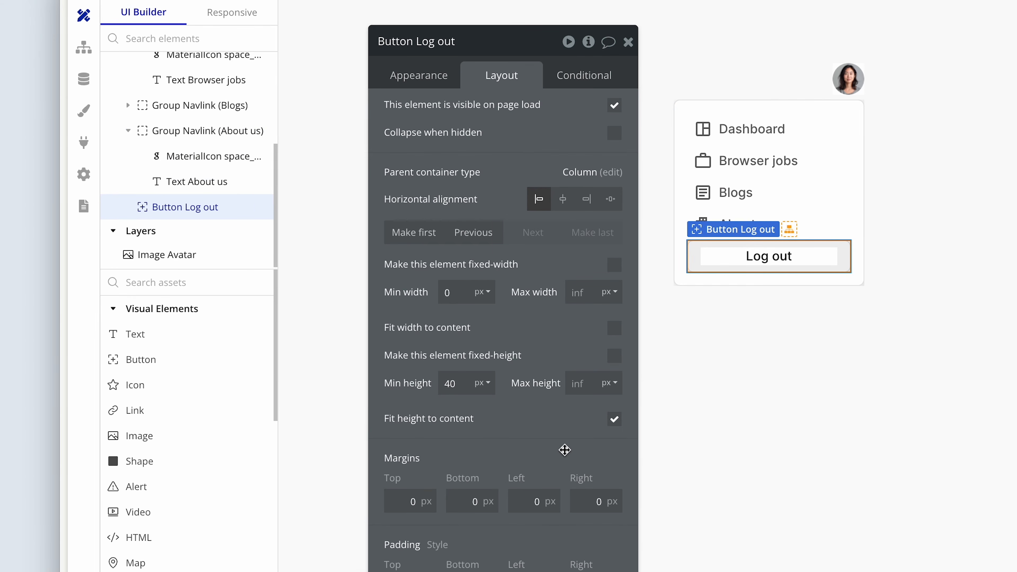
left_click(402, 498)
left_click_drag(402, 499, 424, 499)
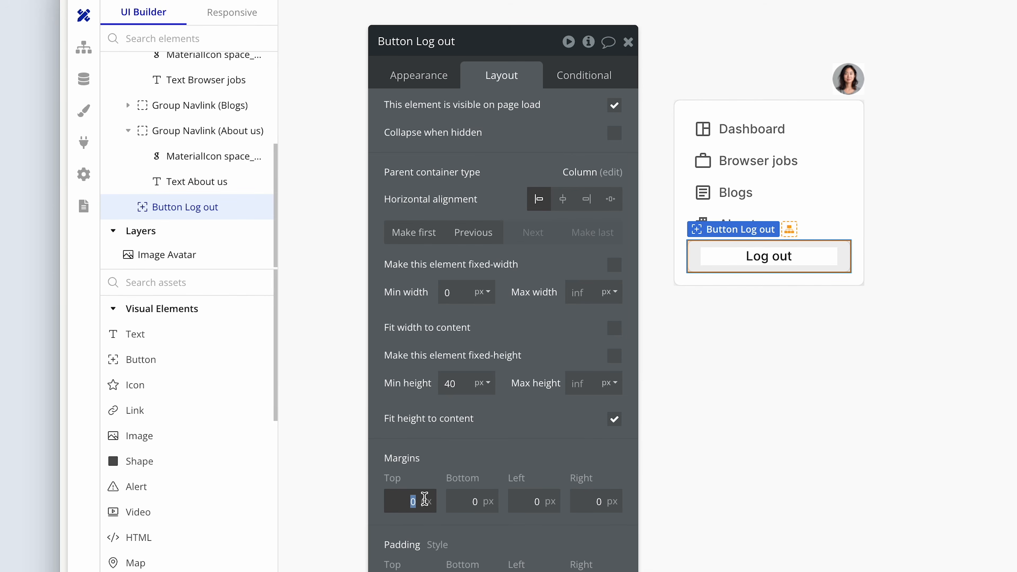
left_click(534, 363)
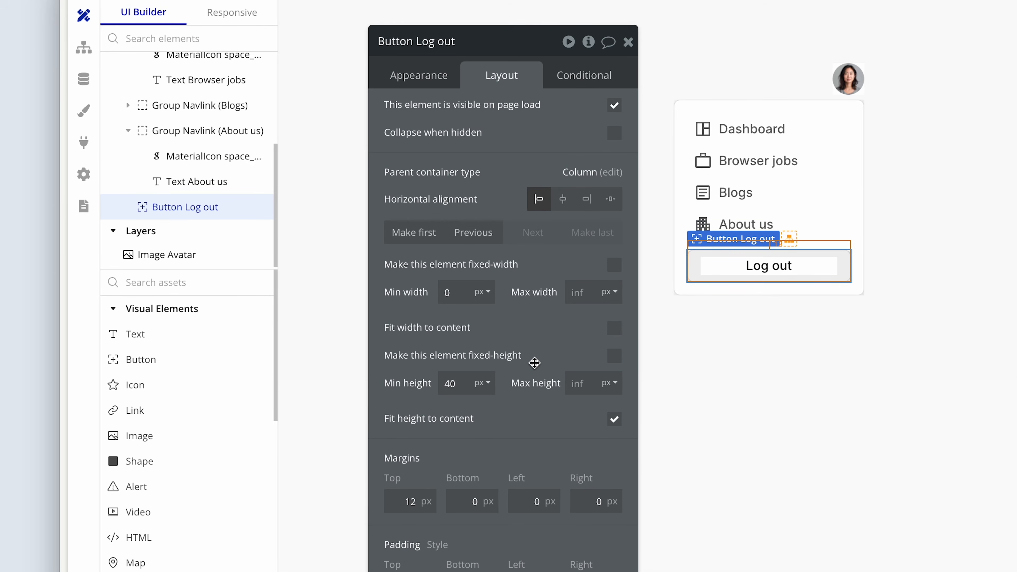
Create a click workflow for the Log out button, with Log the user out as its first action.
left_click(703, 289)
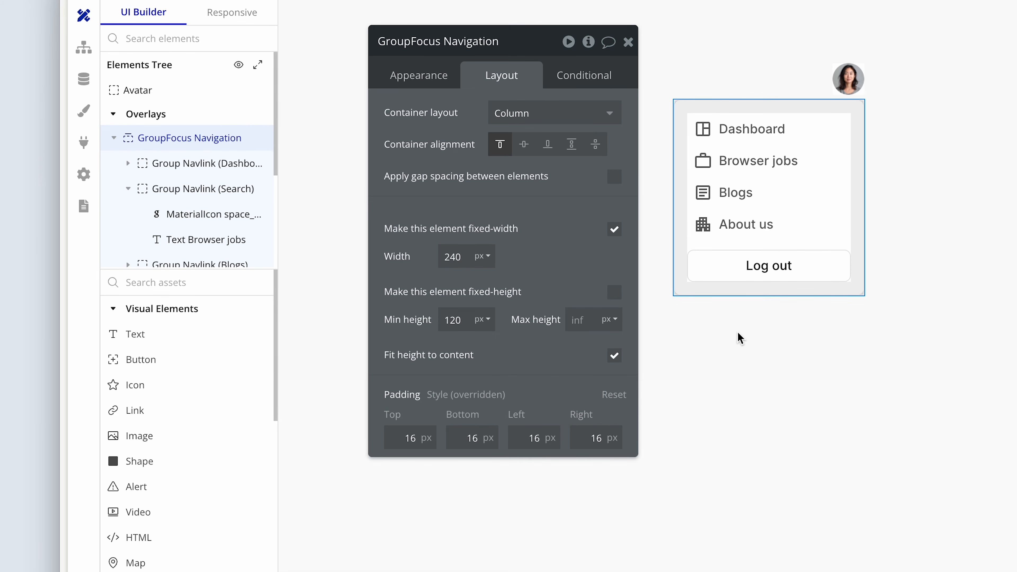
left_click(709, 262)
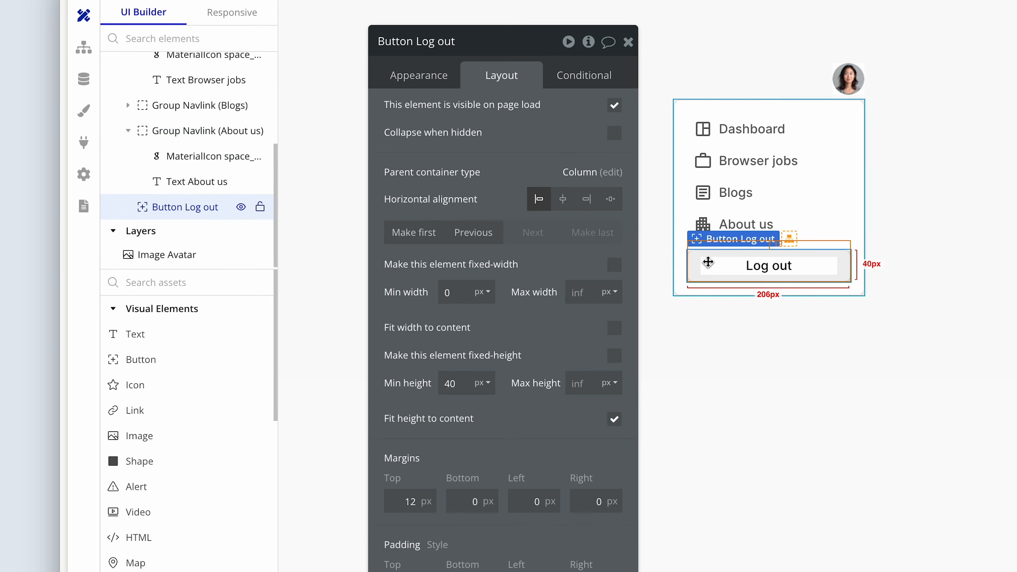
left_click(426, 82)
left_click(547, 192)
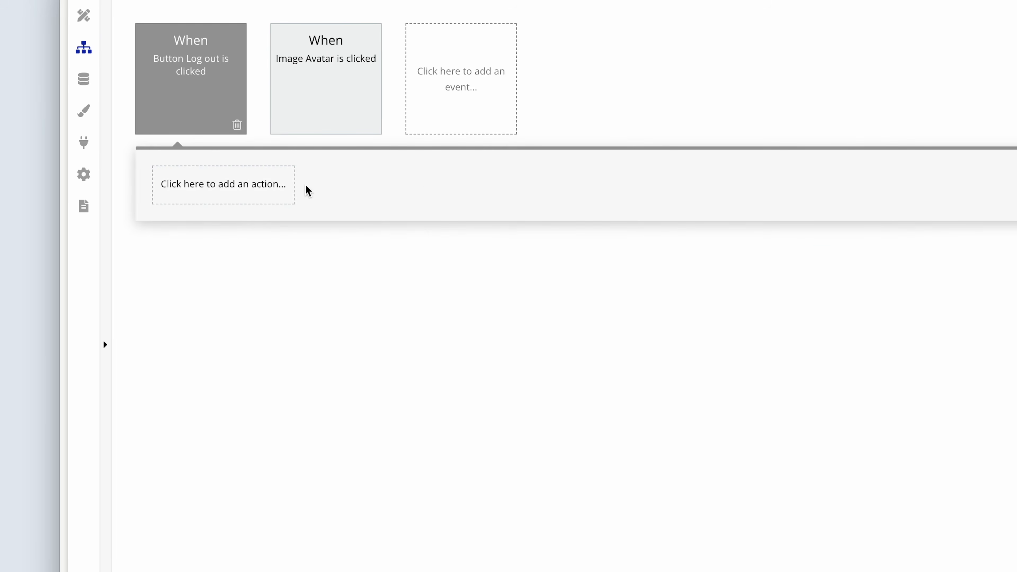
left_click(257, 197)
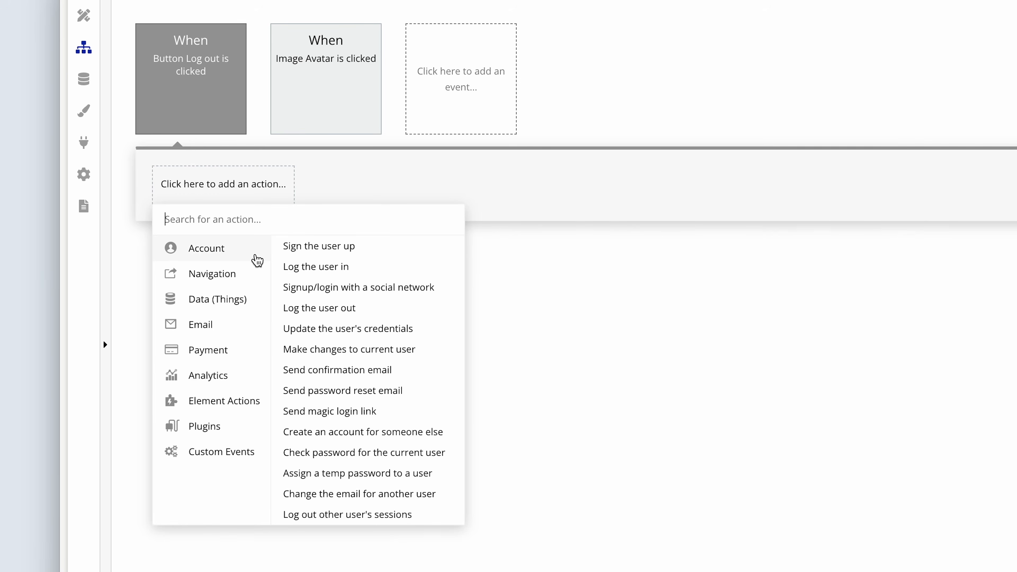
left_click(319, 308)
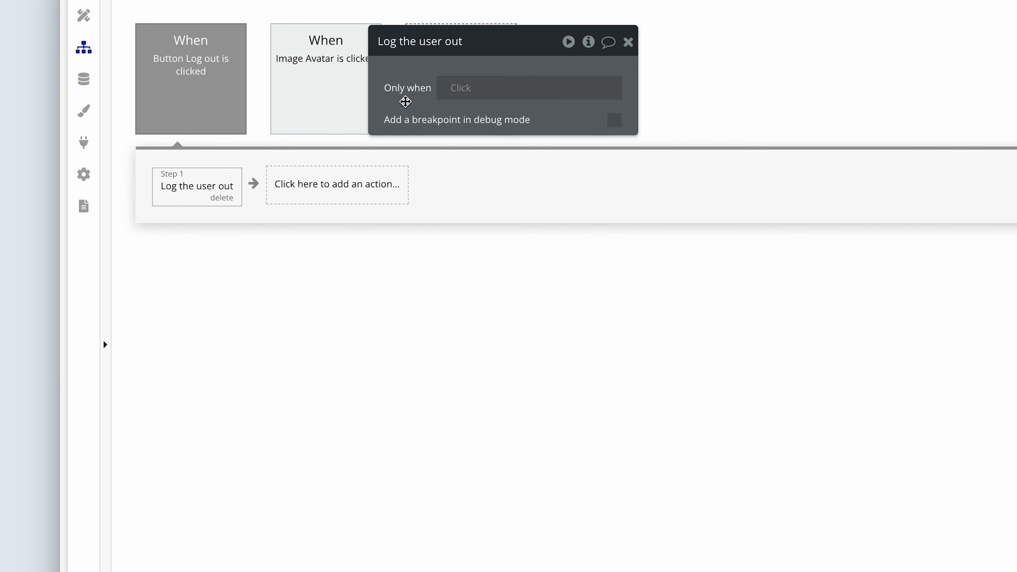
left_click_drag(406, 73, 458, 212)
Add a Hide action for GroupFocus Navigation as the second step of the Log out workflow.
left_click(339, 196)
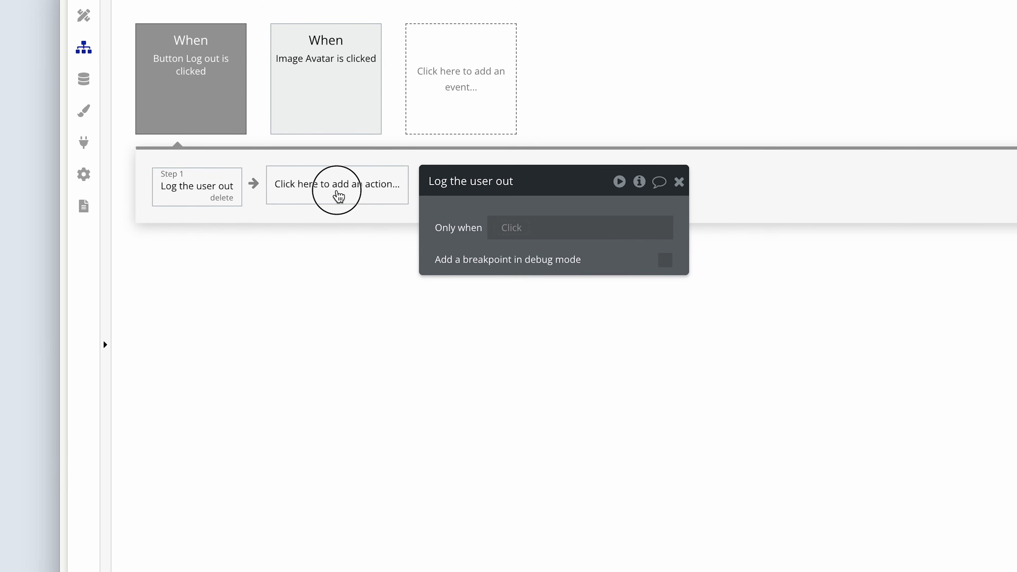
mouse_move(355, 408)
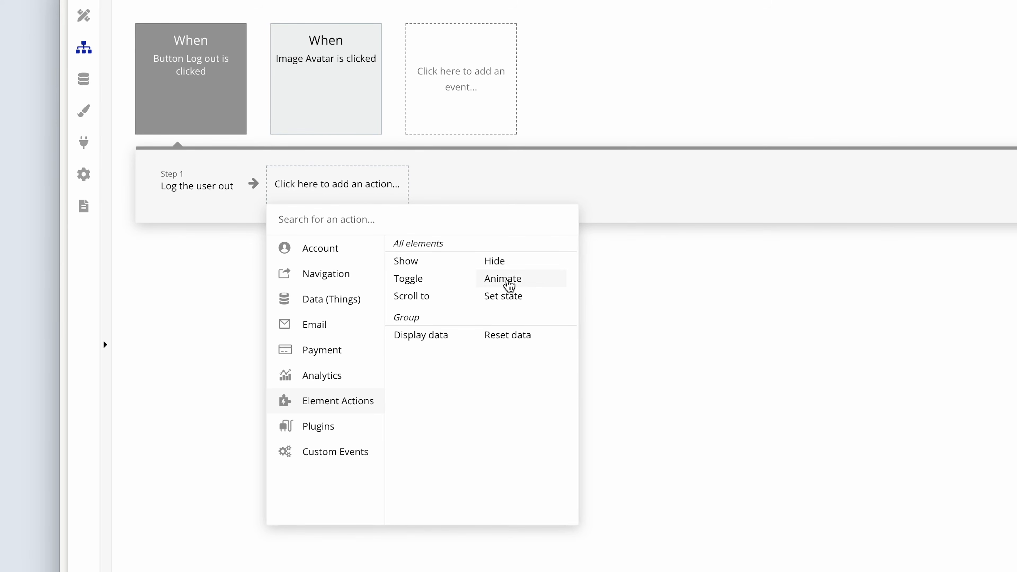
left_click(520, 266)
left_click(572, 235)
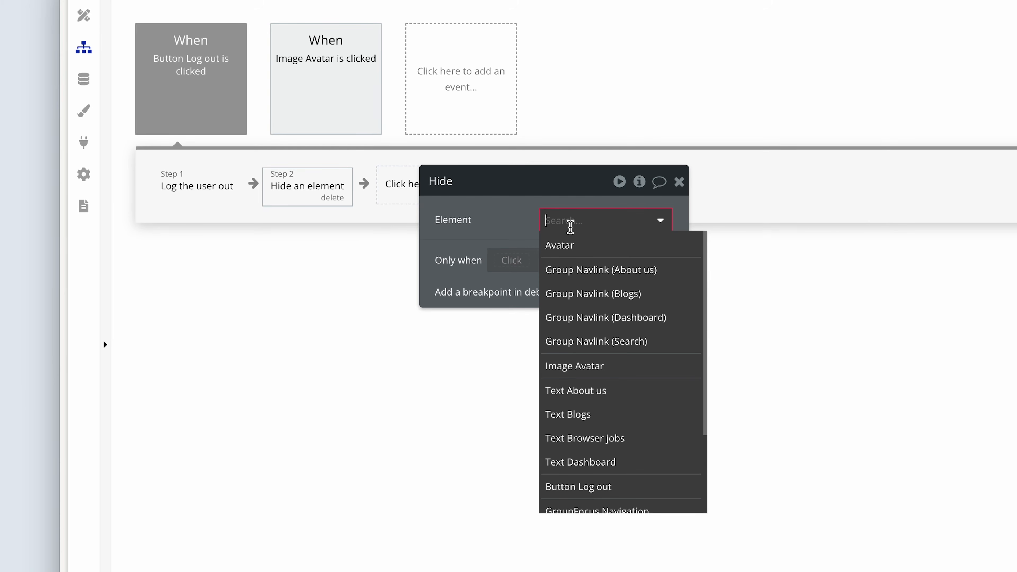
scroll(613, 311, "down", 2)
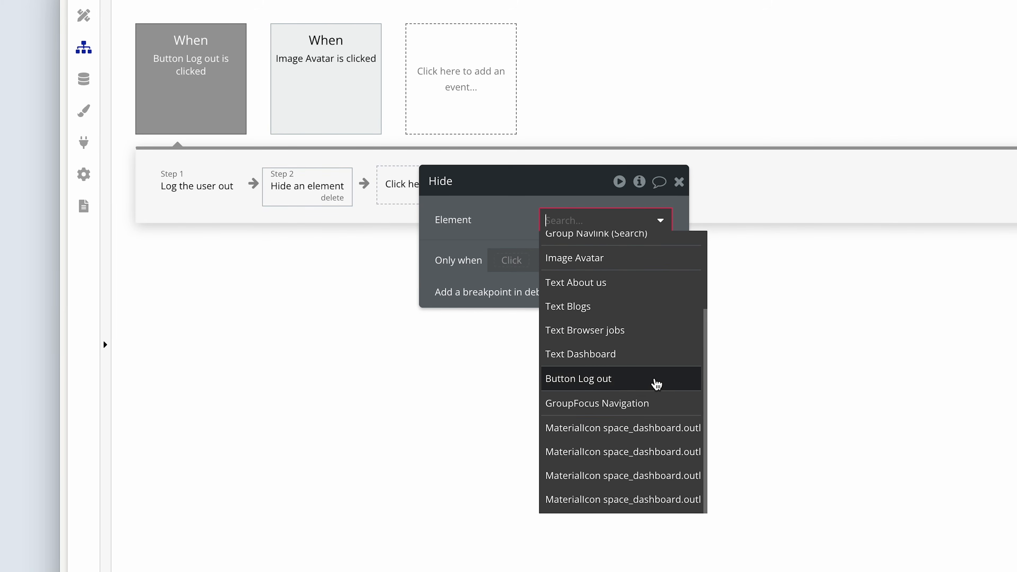
left_click(657, 403)
left_click_drag(473, 230, 637, 230)
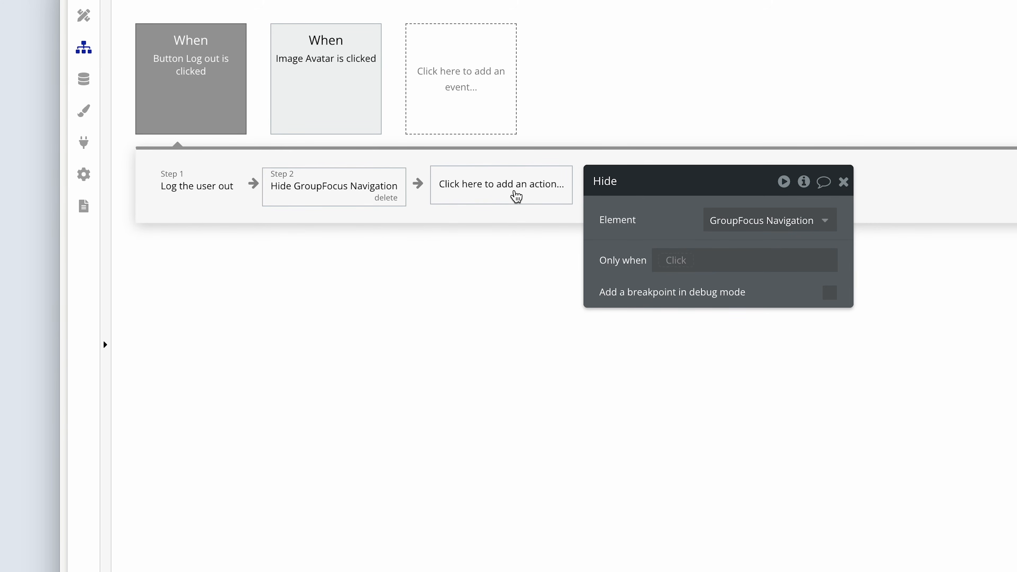
Add a Go to page action with the log-in page as destination to the end of the Log out workflow.
left_click(516, 196)
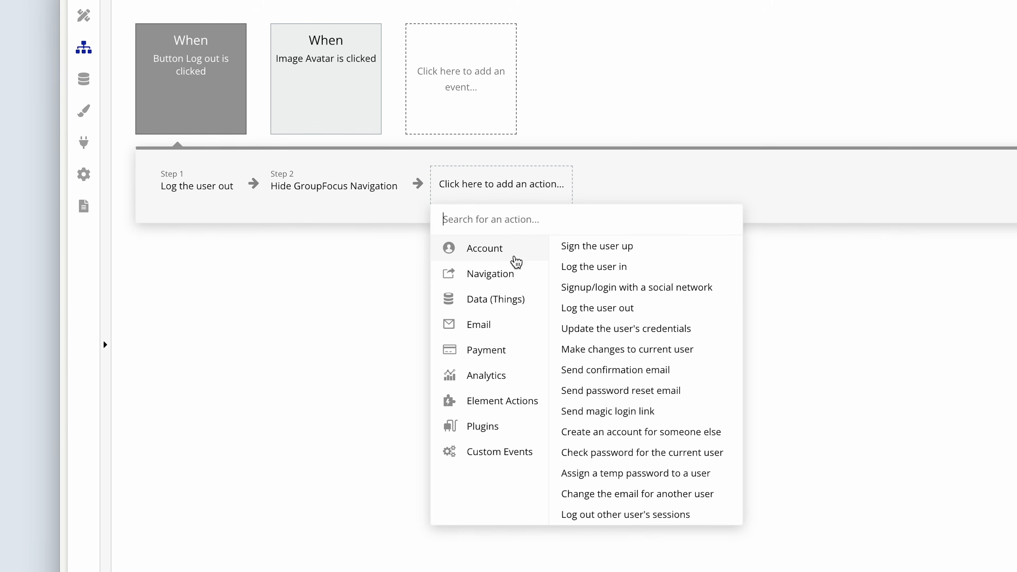
mouse_move(516, 284)
left_click(618, 245)
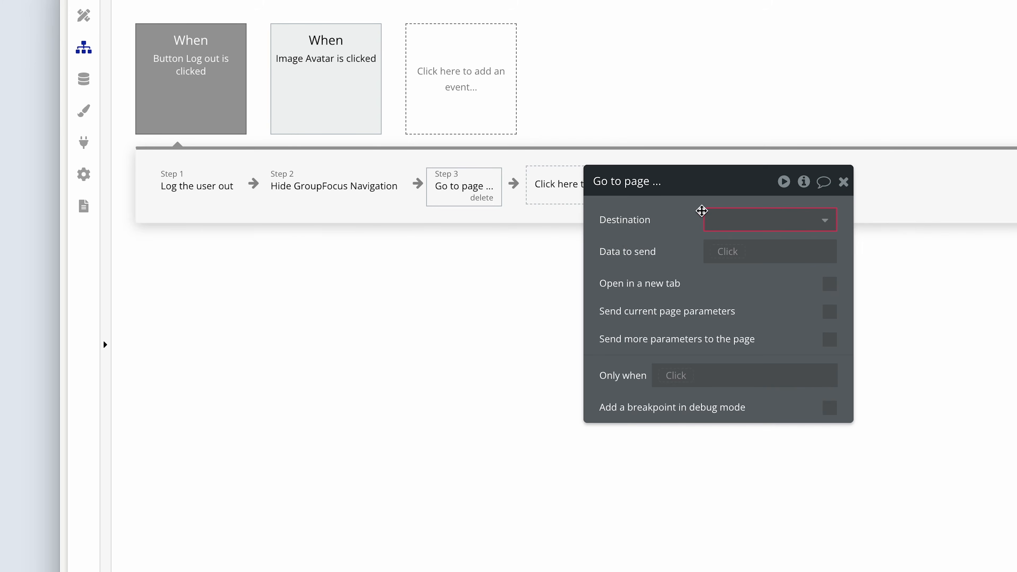
left_click(722, 219)
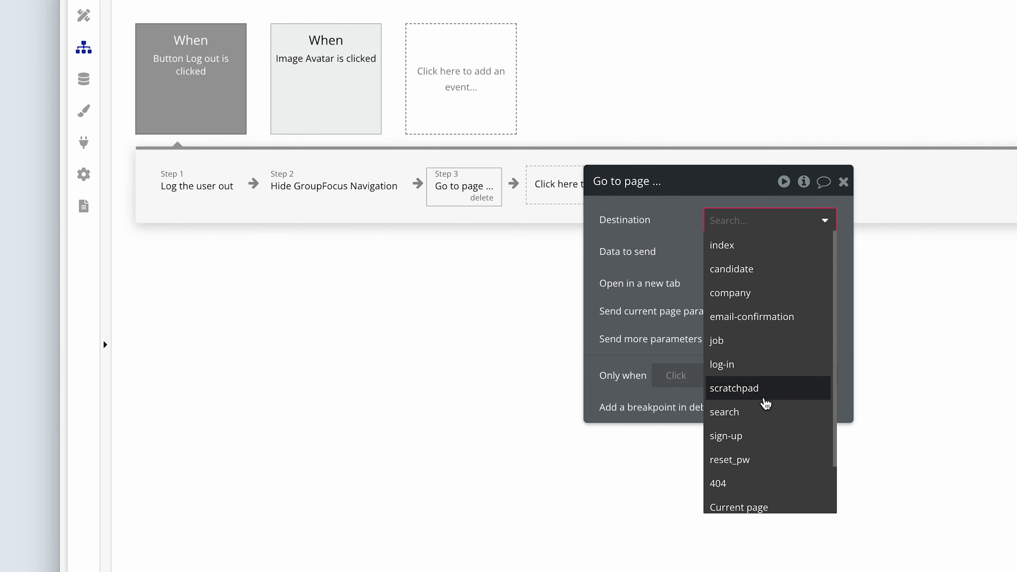
left_click(777, 365)
left_click_drag(672, 283, 632, 283)
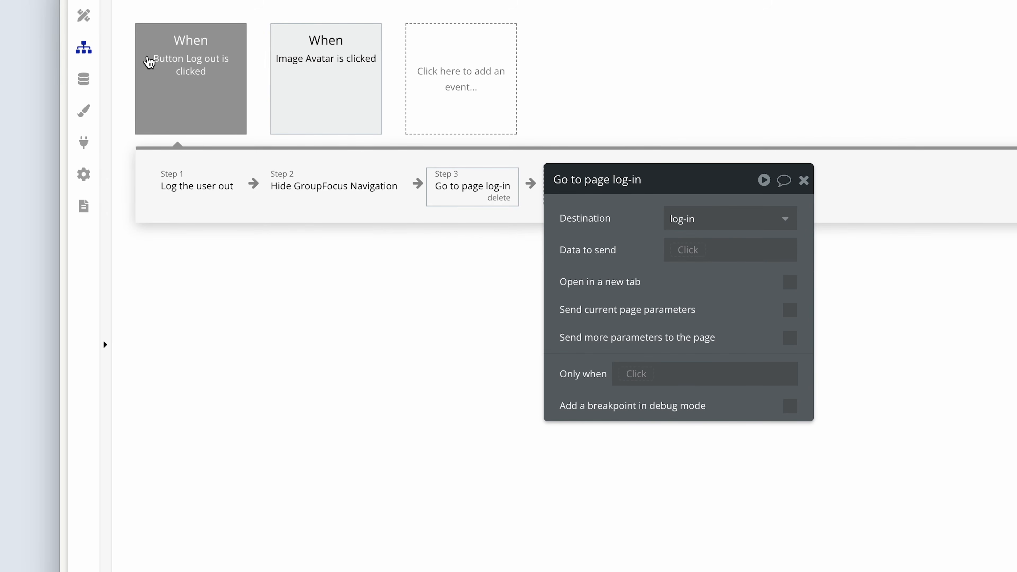
Create a click workflow for the Dashboard navlink group with a Go to page action leading to the company page.
left_click(84, 17)
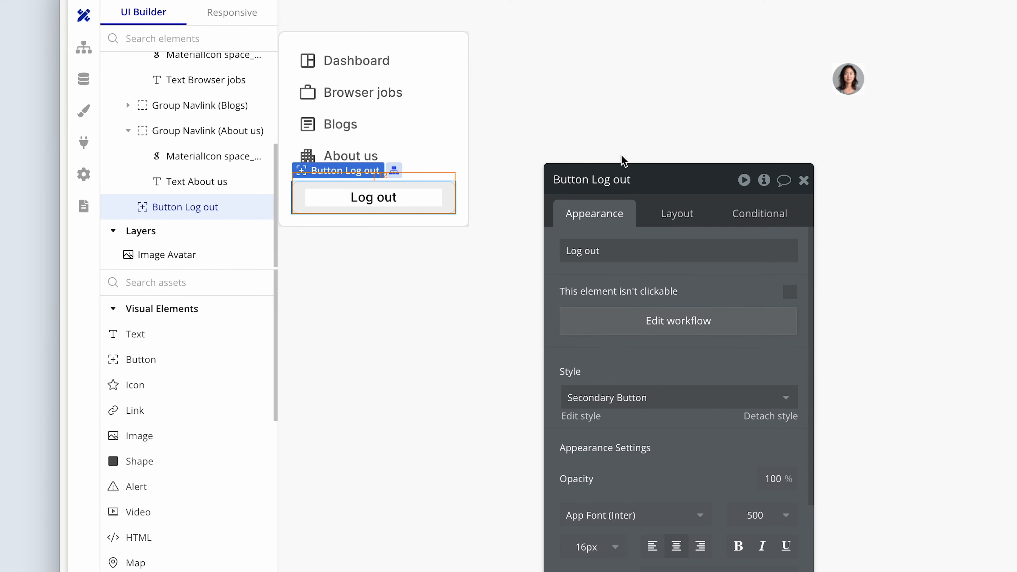
left_click(403, 72)
left_click_drag(596, 250, 543, 118)
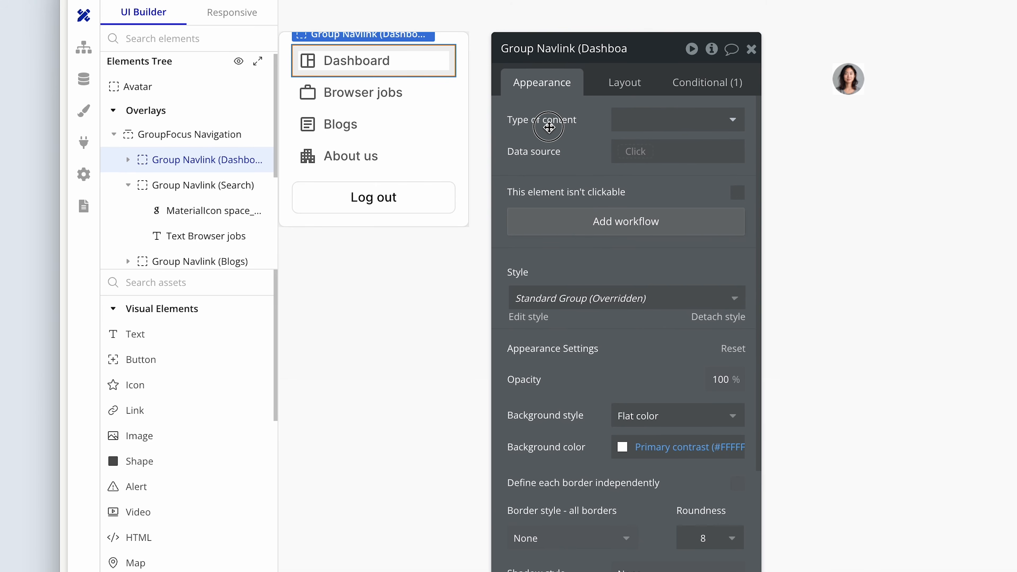
left_click(579, 222)
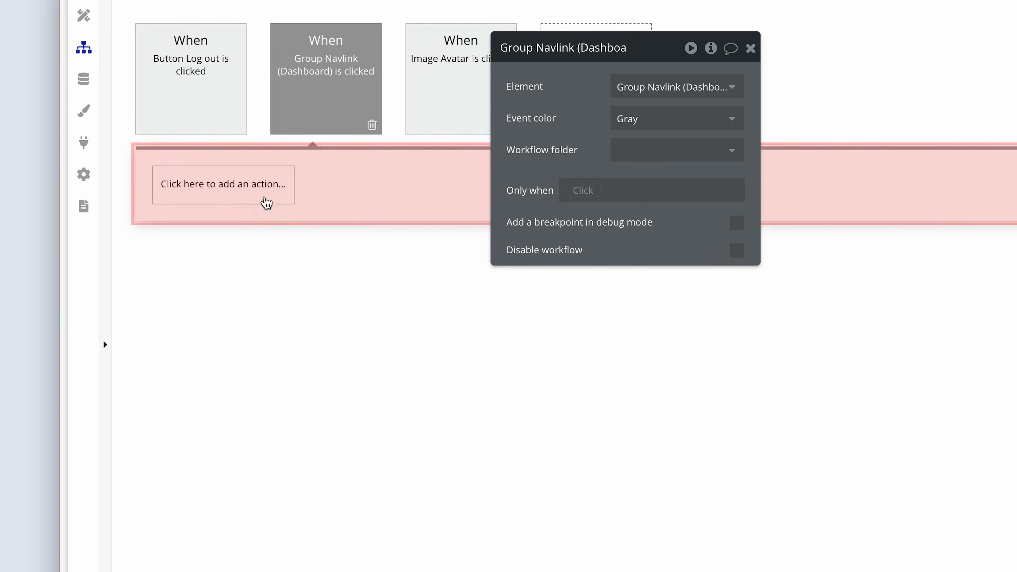
left_click(248, 194)
mouse_move(249, 277)
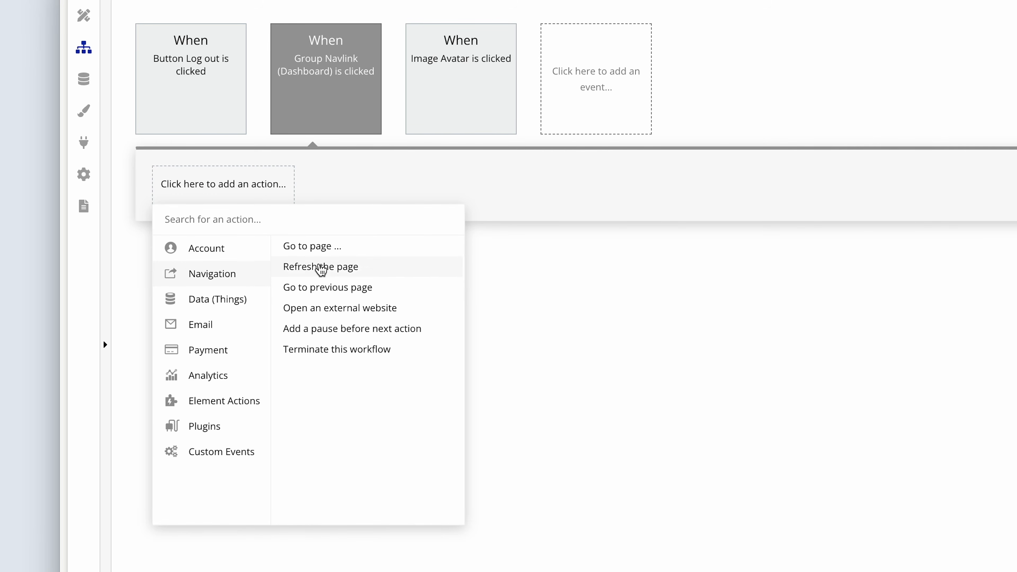
left_click(338, 254)
left_click_drag(532, 256, 292, 263)
left_click(408, 222)
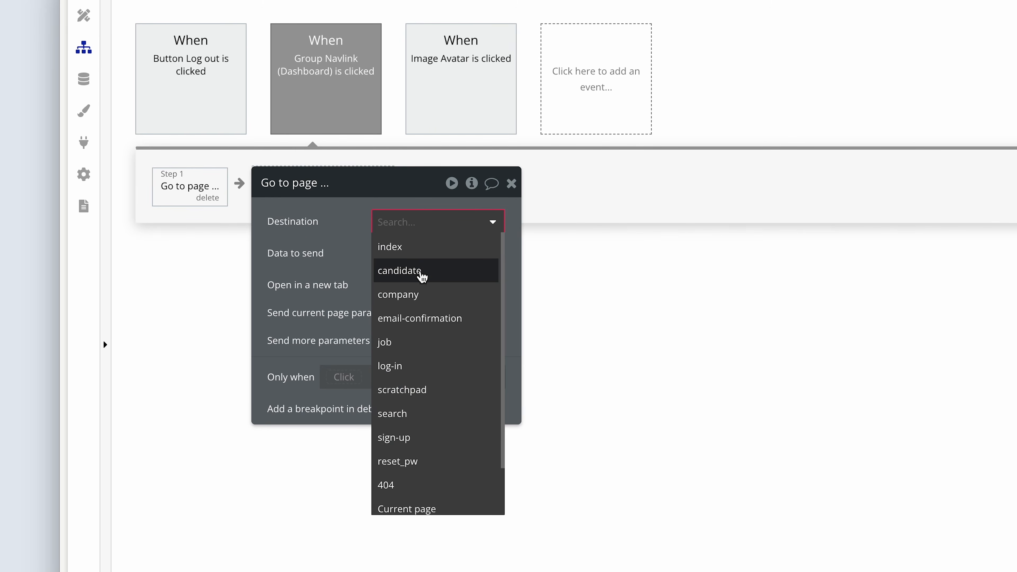
left_click(422, 293)
Set the data sent to the company page to Current User's Company.
left_click(396, 253)
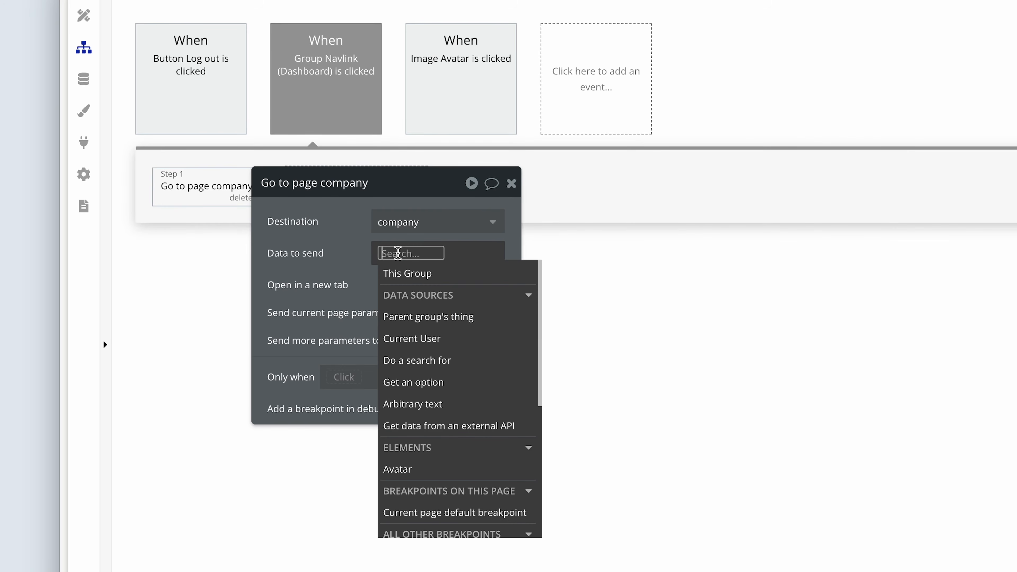
left_click(424, 336)
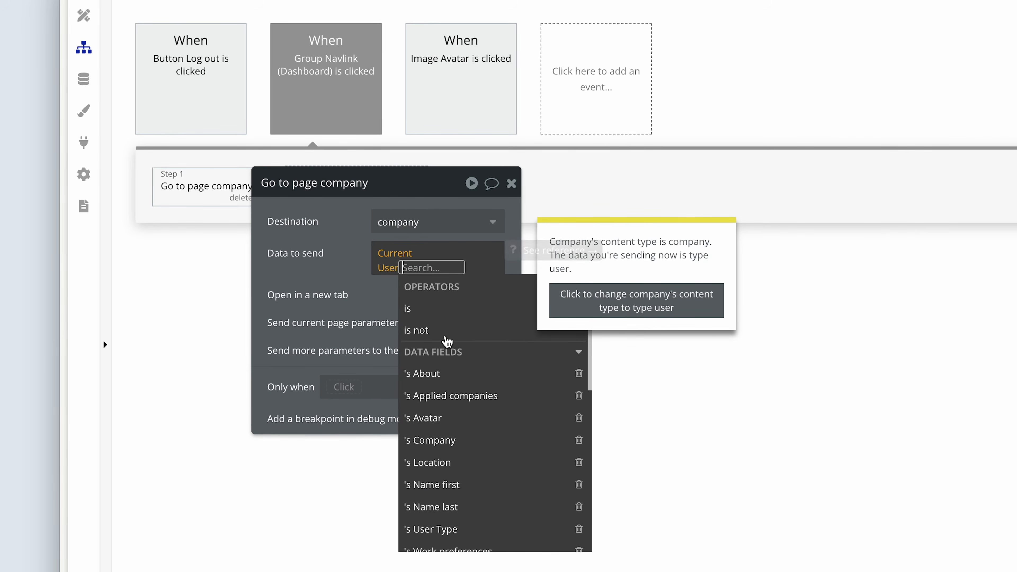
type("com")
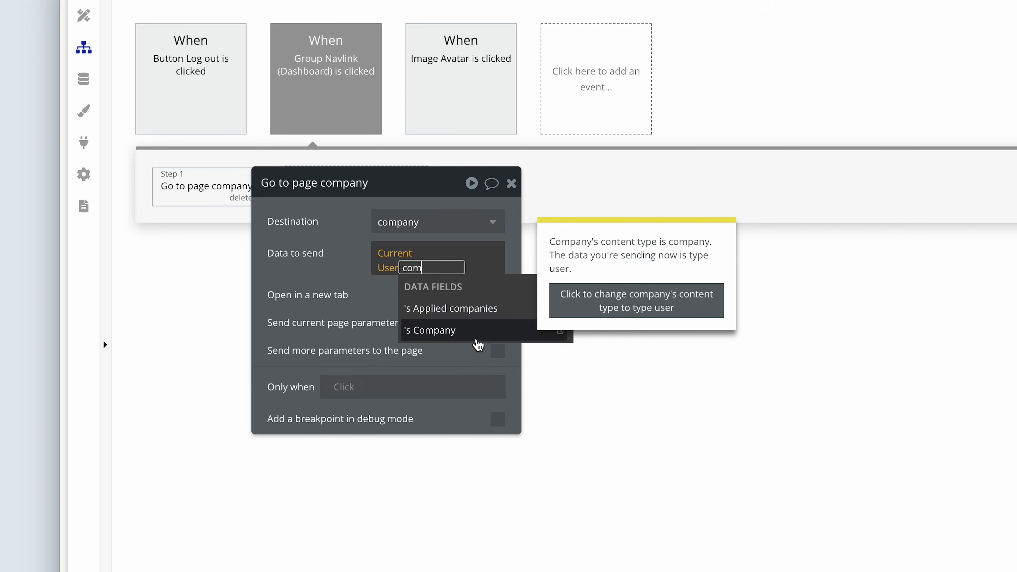
left_click(477, 331)
left_click(399, 301)
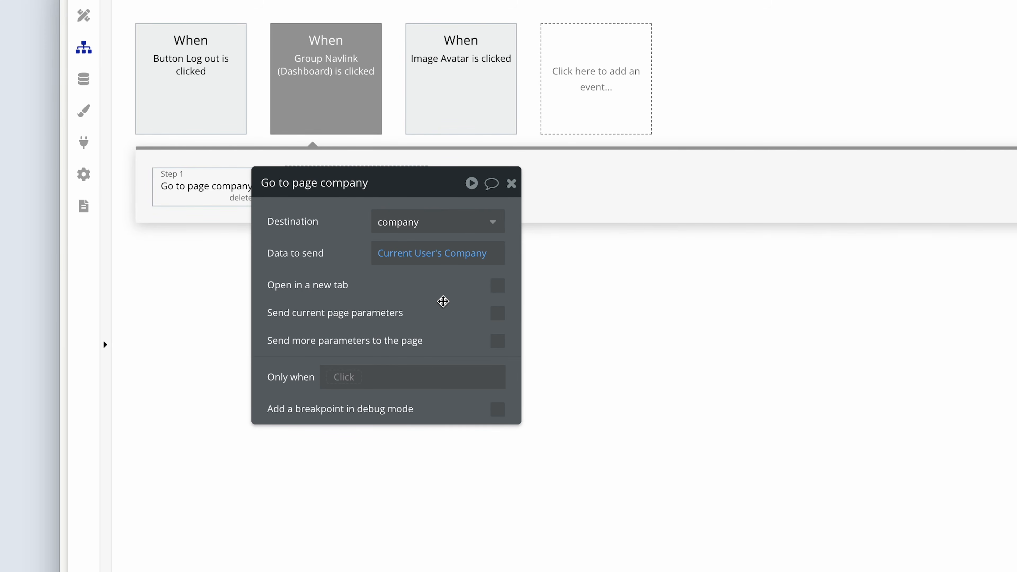
Send an additional parameter to the company page with key "v" and value "d".
left_click(498, 341)
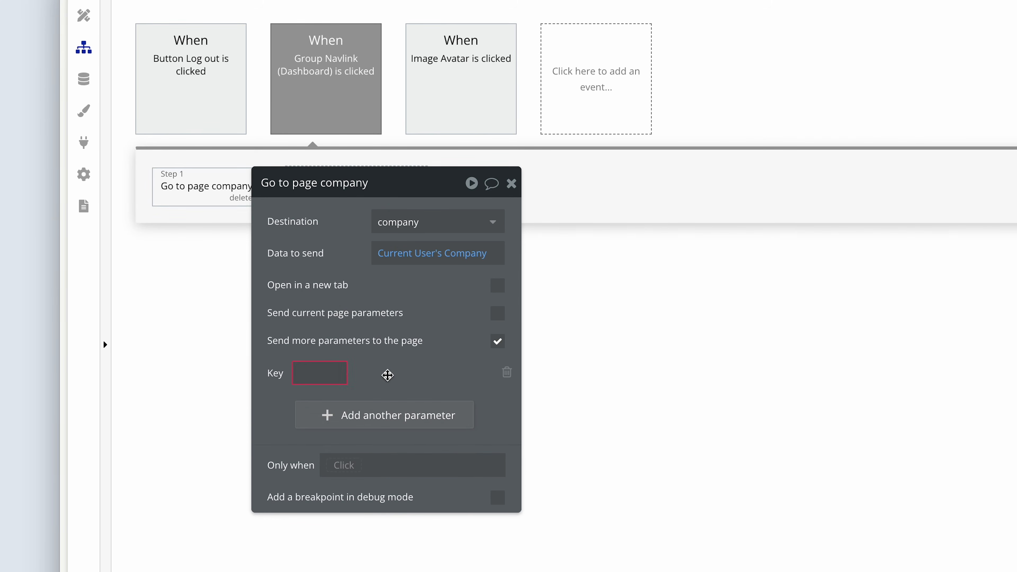
left_click(338, 372)
type("v")
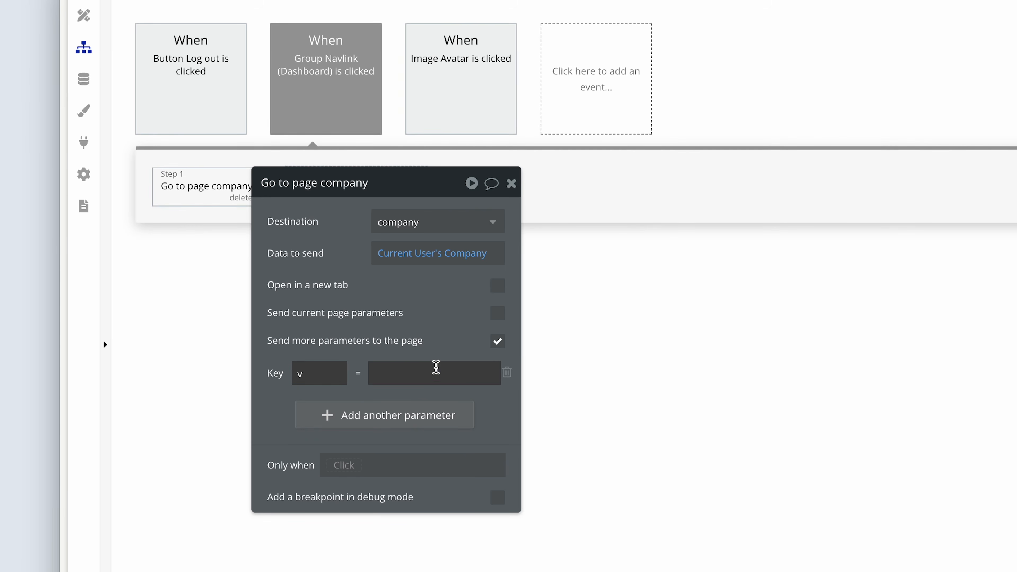
left_click(436, 370)
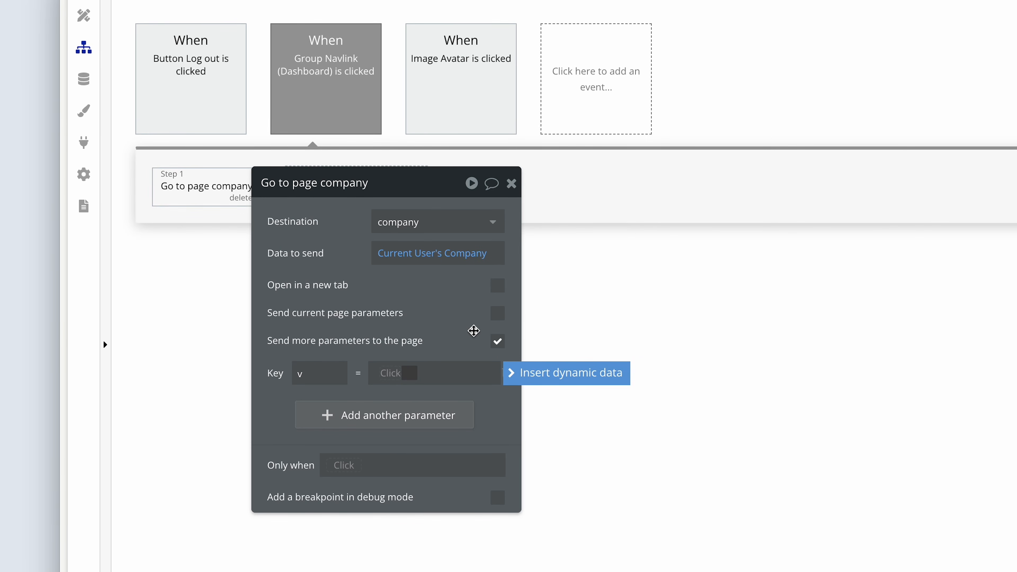
type("d")
left_click_drag(458, 294, 488, 290)
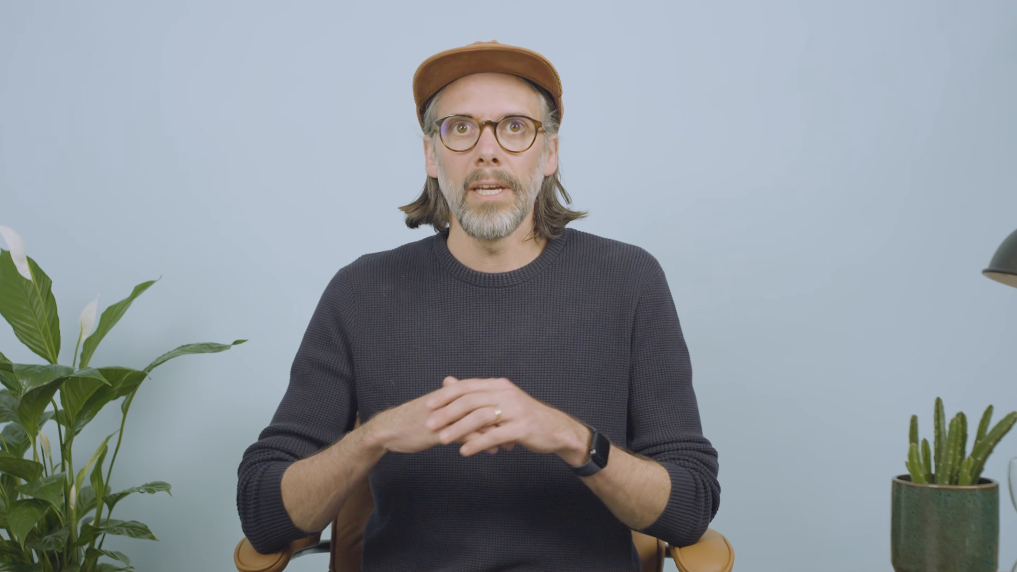
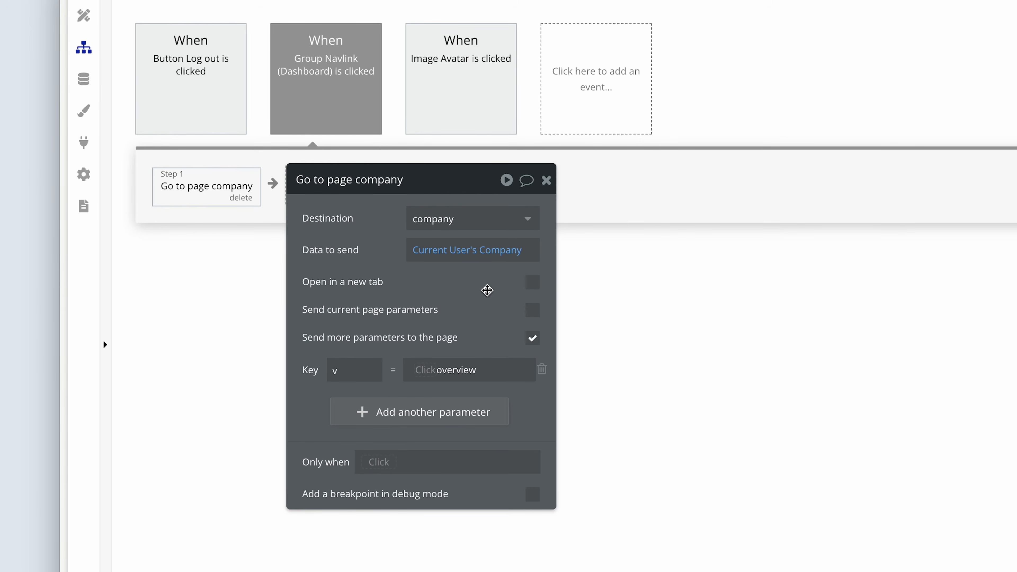
Add a second Go to page action to the Dashboard navlink workflow with the candidate page as destination.
left_click_drag(487, 290, 633, 290)
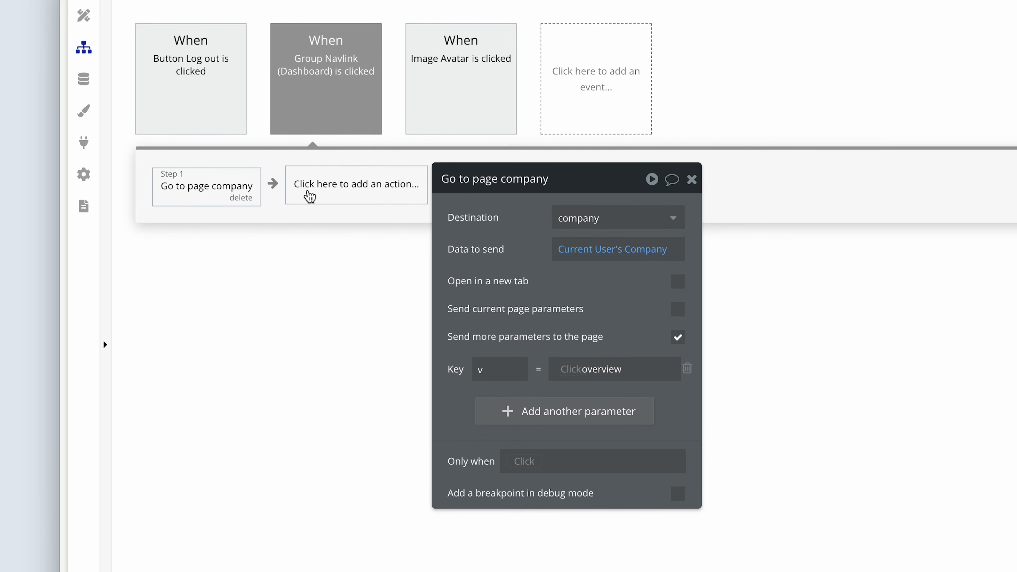
left_click(330, 196)
mouse_move(341, 273)
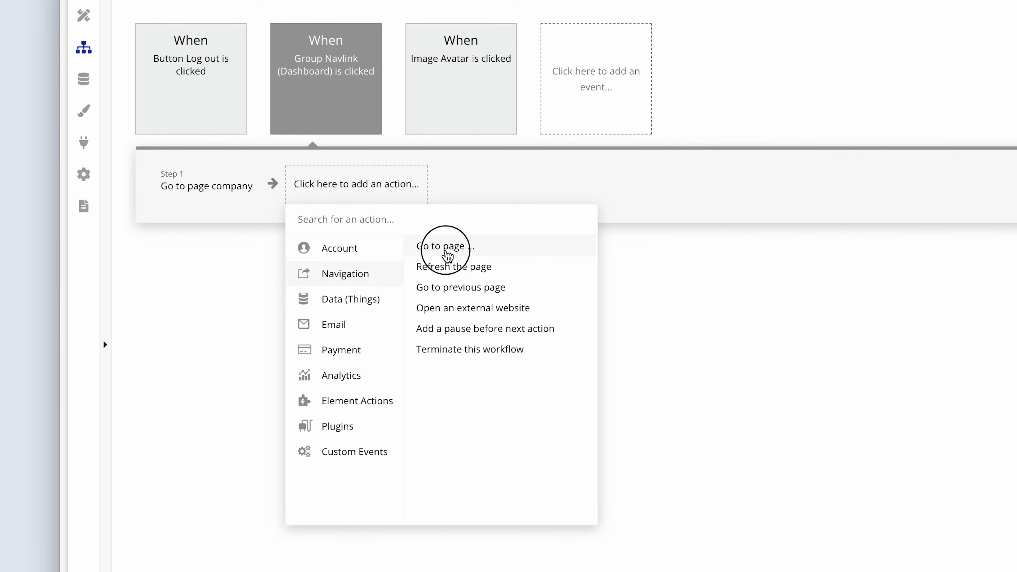
left_click(451, 245)
left_click(584, 217)
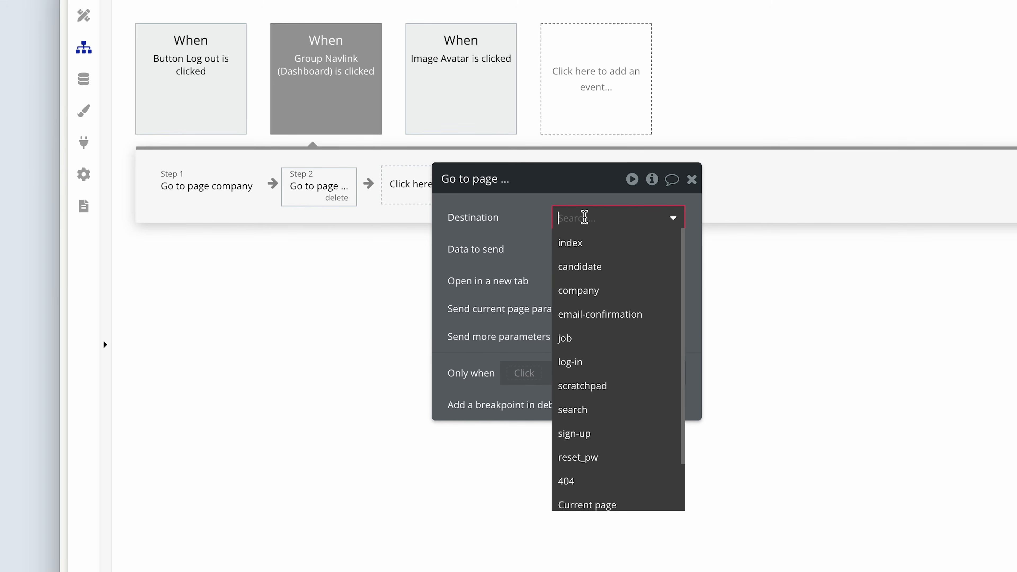
left_click(618, 268)
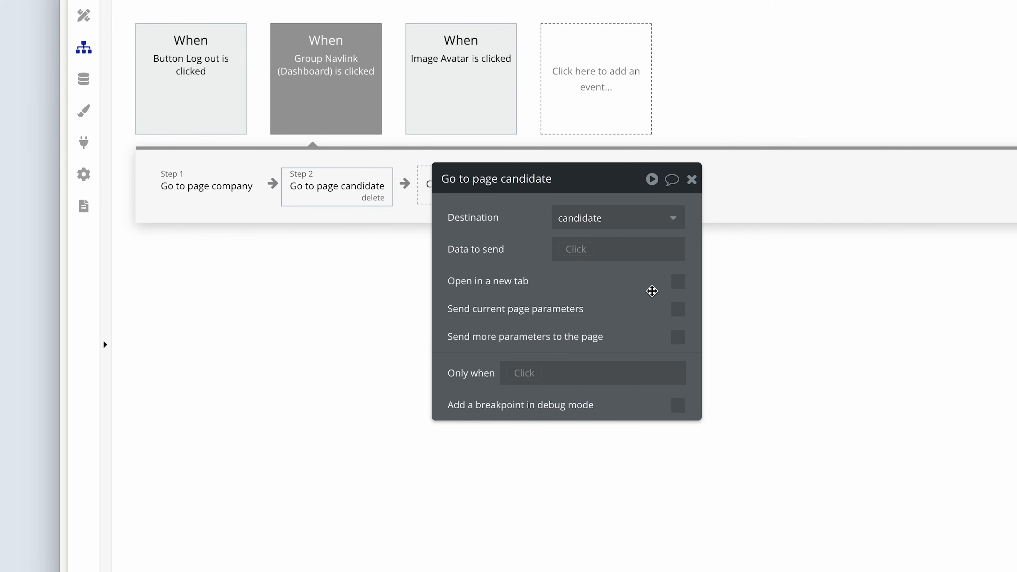
Send an additional parameter to the candidate page with key "v" and value "account".
left_click(678, 337)
left_click(596, 381)
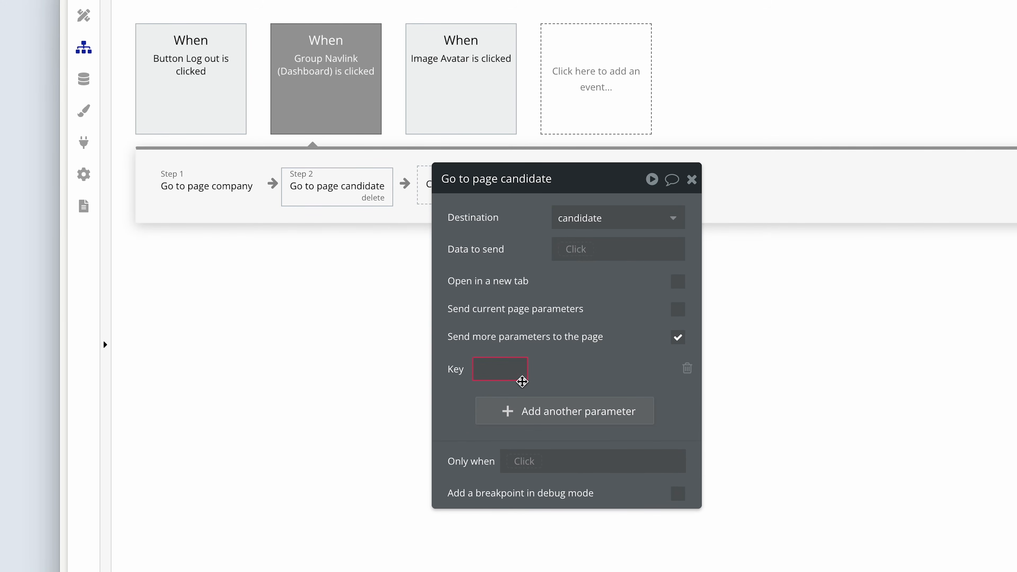
left_click(513, 370)
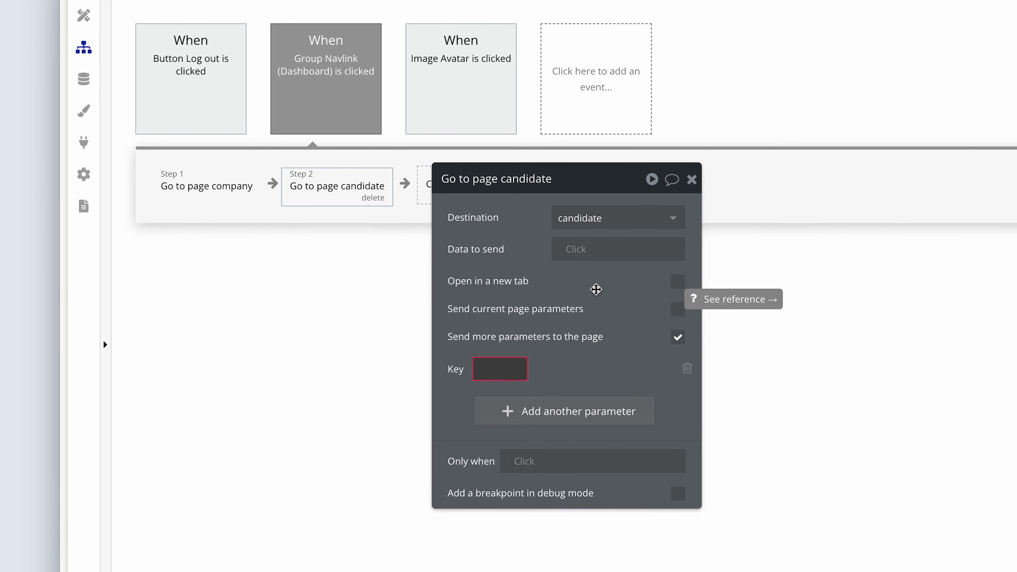
type("v")
left_click(622, 371)
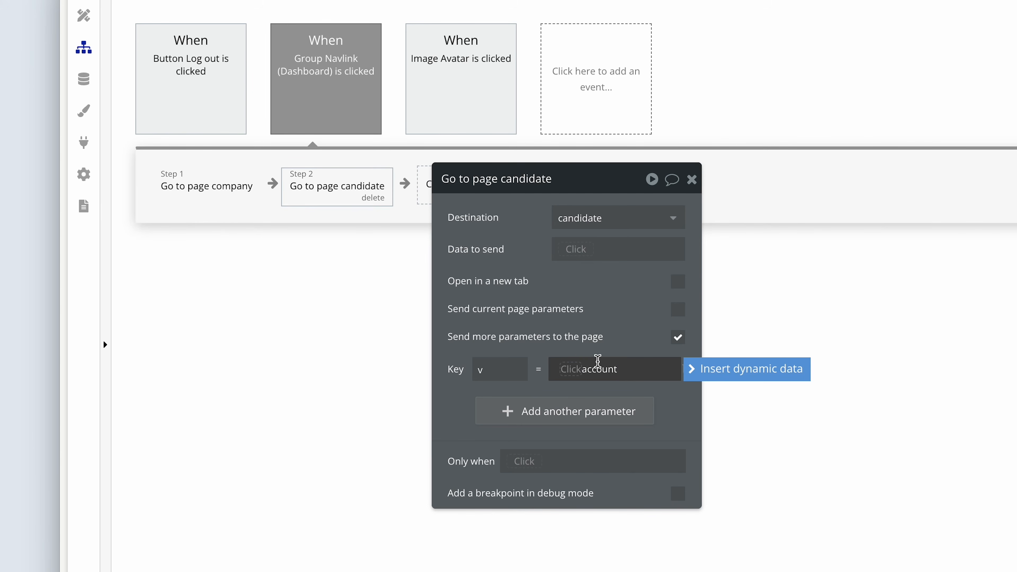
Restrict the Go to page company action to run only when Current User's User Type is Company.
left_click(202, 191)
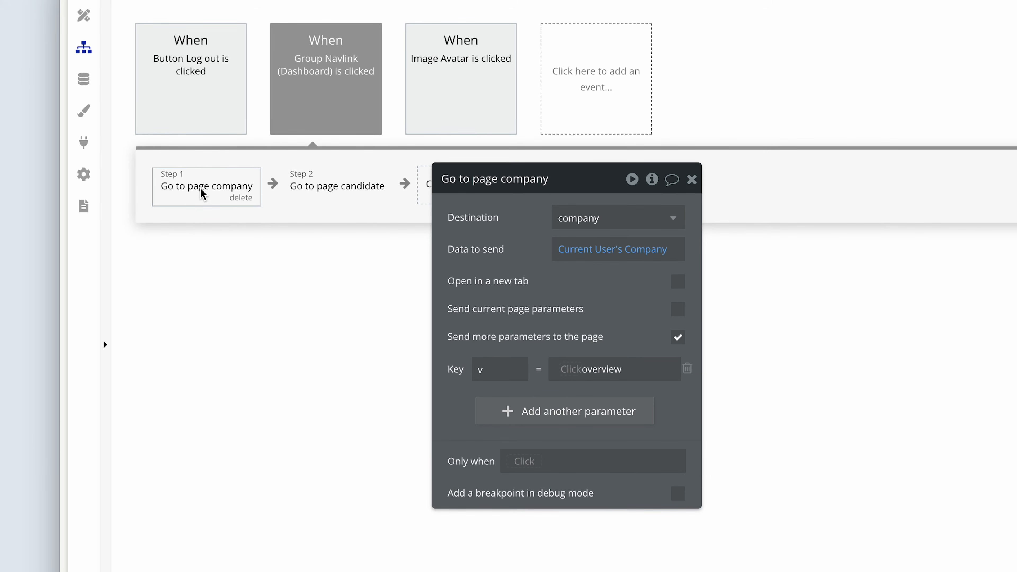
left_click_drag(513, 252, 368, 258)
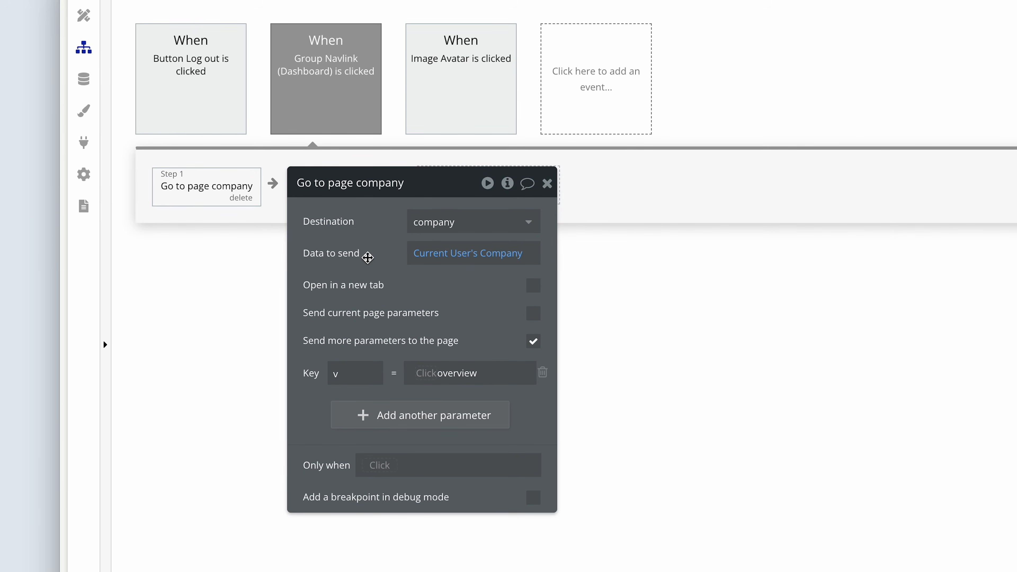
left_click_drag(368, 258, 324, 266)
left_click(199, 199)
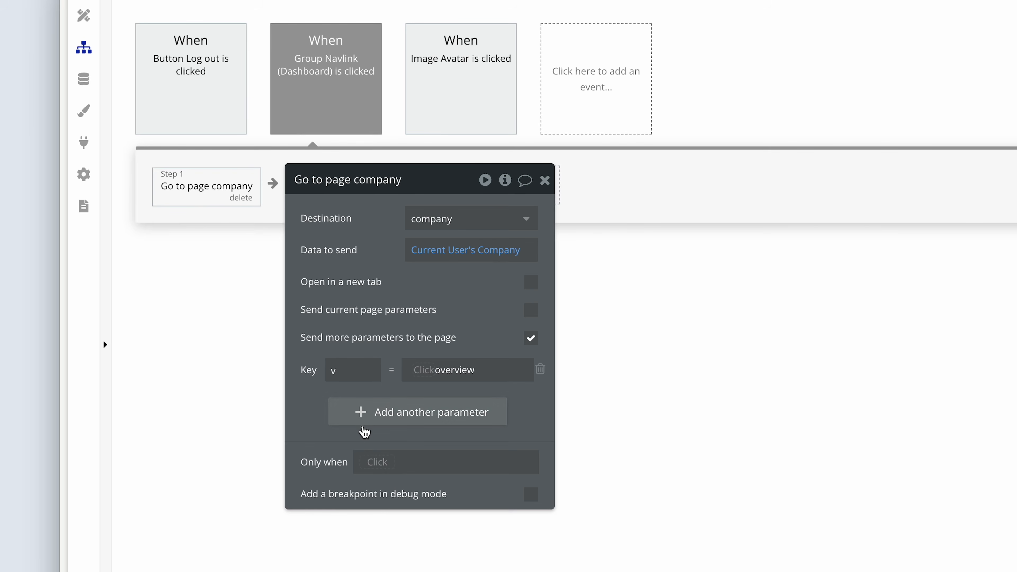
left_click(376, 464)
left_click(436, 456)
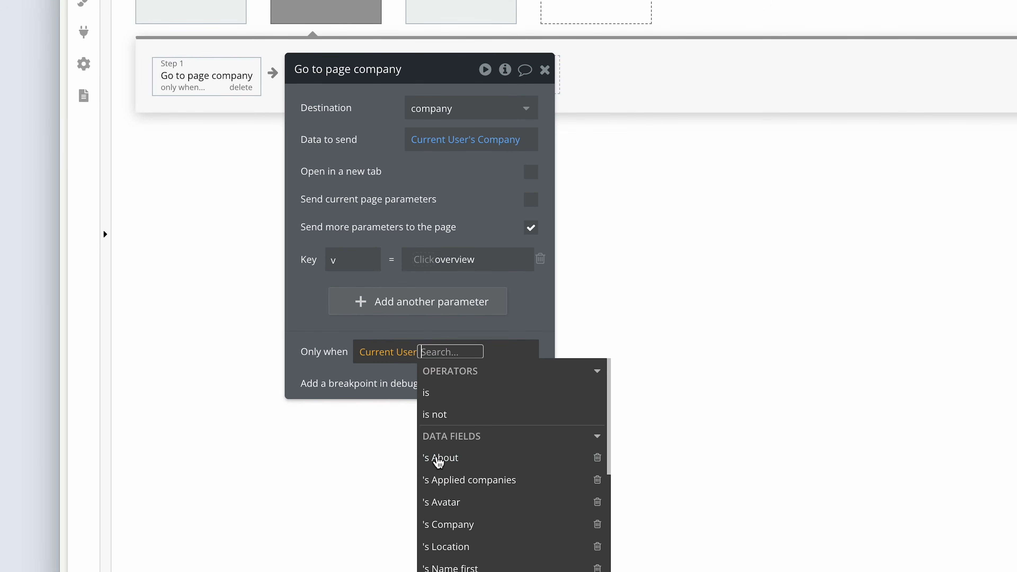
scroll(477, 470, "down", 2)
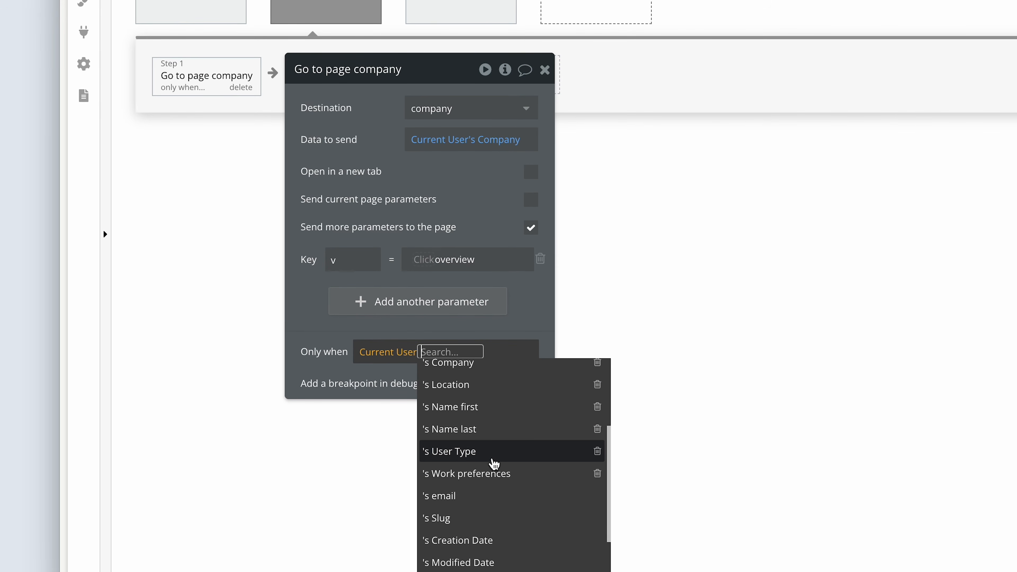
left_click(492, 460)
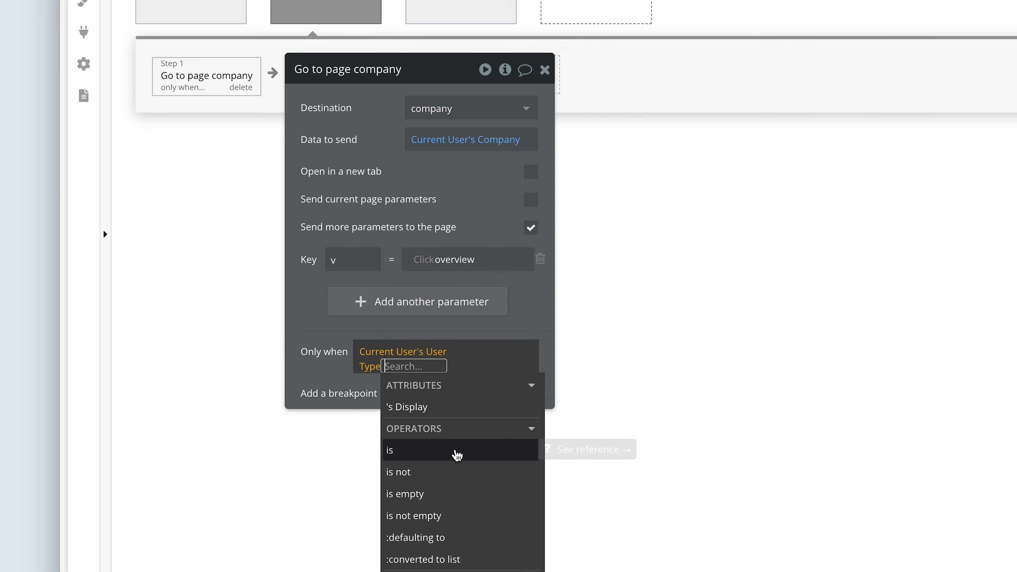
left_click(461, 450)
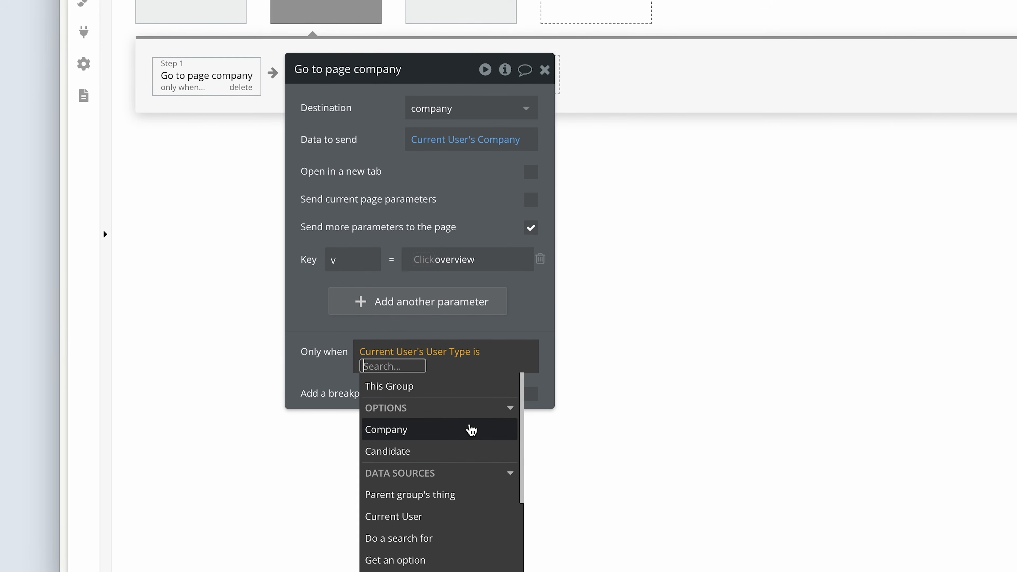
left_click(470, 430)
left_click(338, 340)
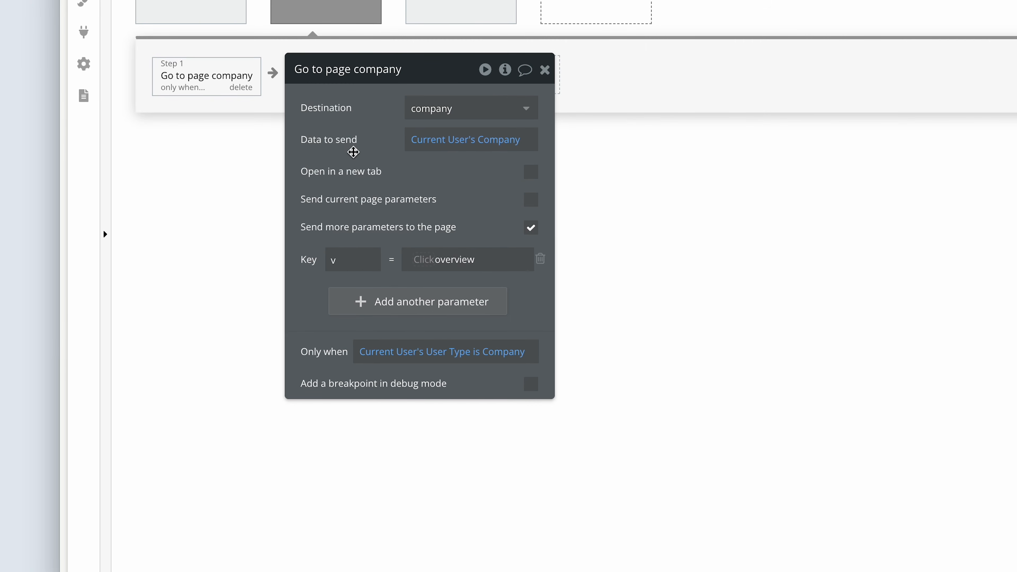
Copy the Only when expression from the Go to page company action into the Go to page candidate action.
left_click_drag(352, 152, 483, 151)
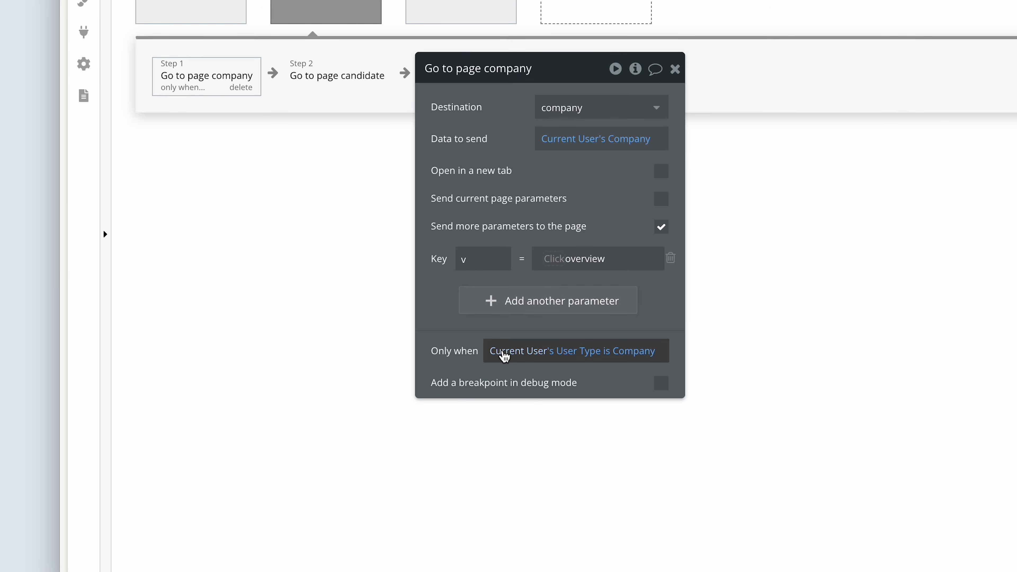
right_click(504, 355)
left_click(661, 308)
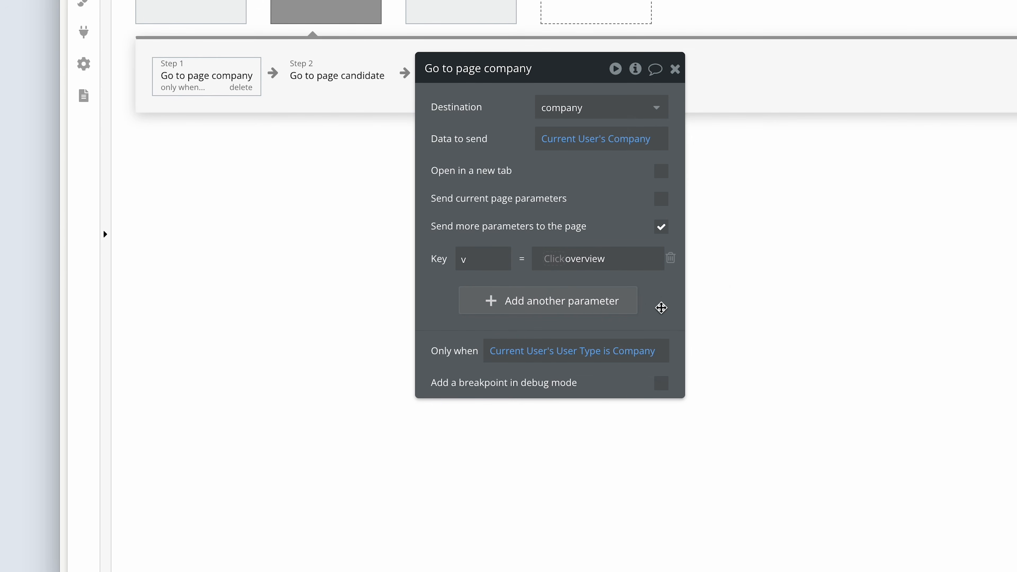
left_click(352, 74)
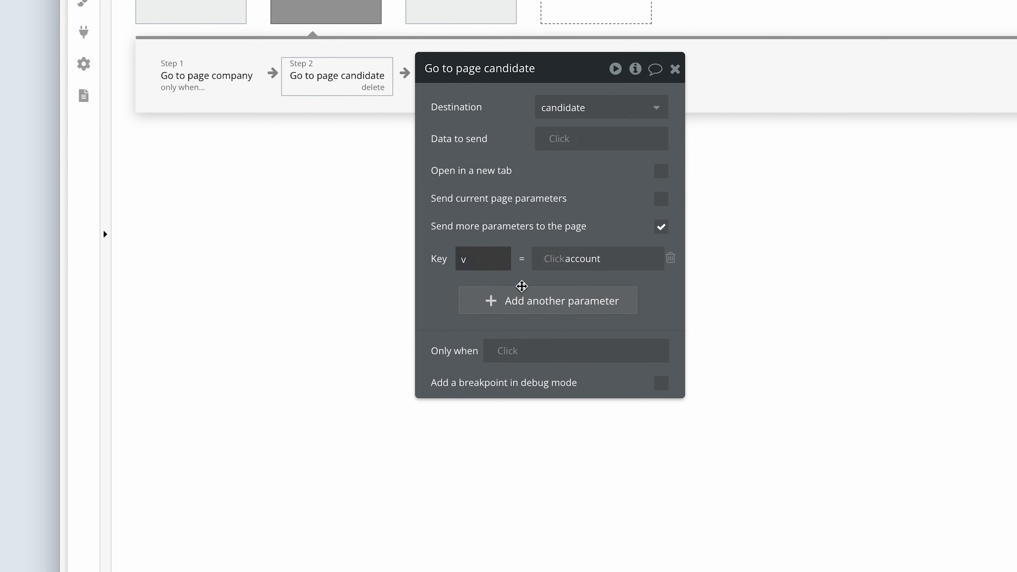
right_click(511, 355)
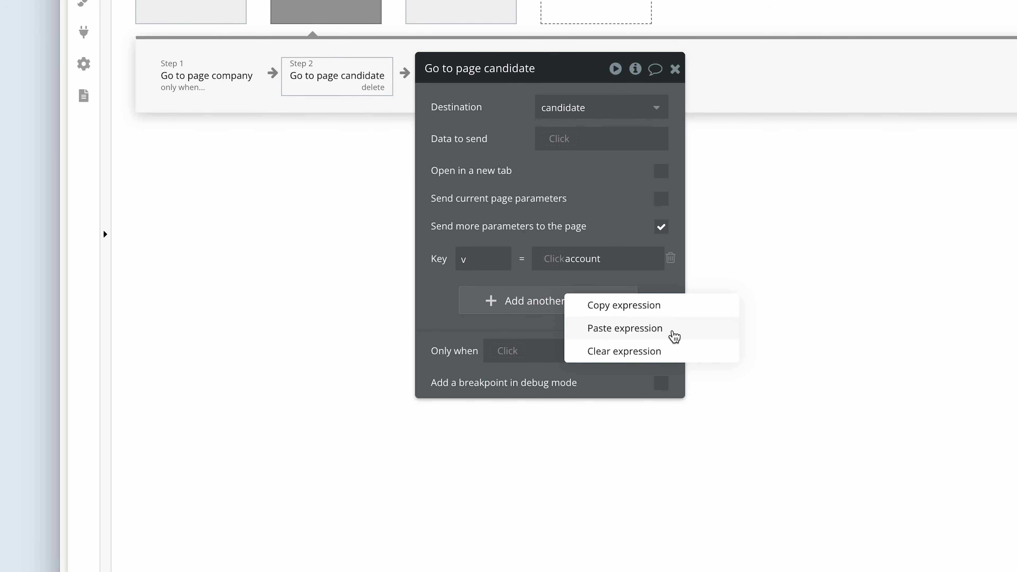
left_click(673, 329)
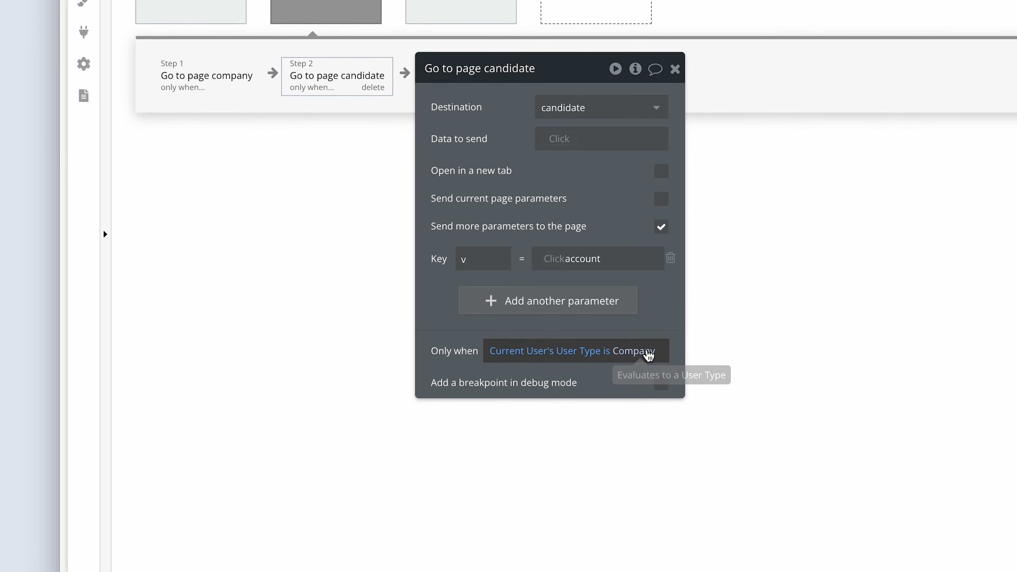
Set the user type in the Go to page candidate action's Only when condition to Candidate.
left_click(648, 352)
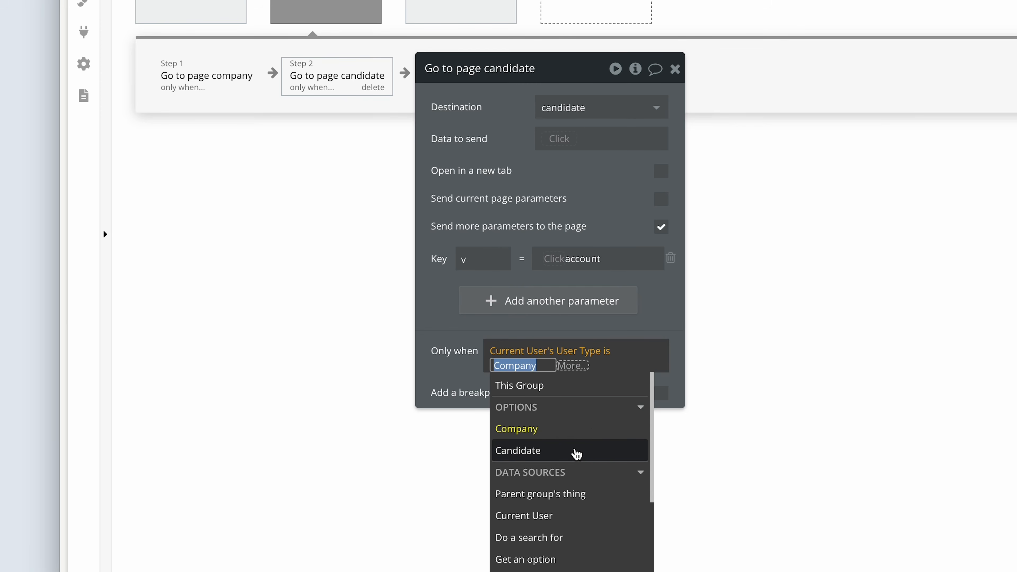
left_click(576, 451)
left_click(441, 318)
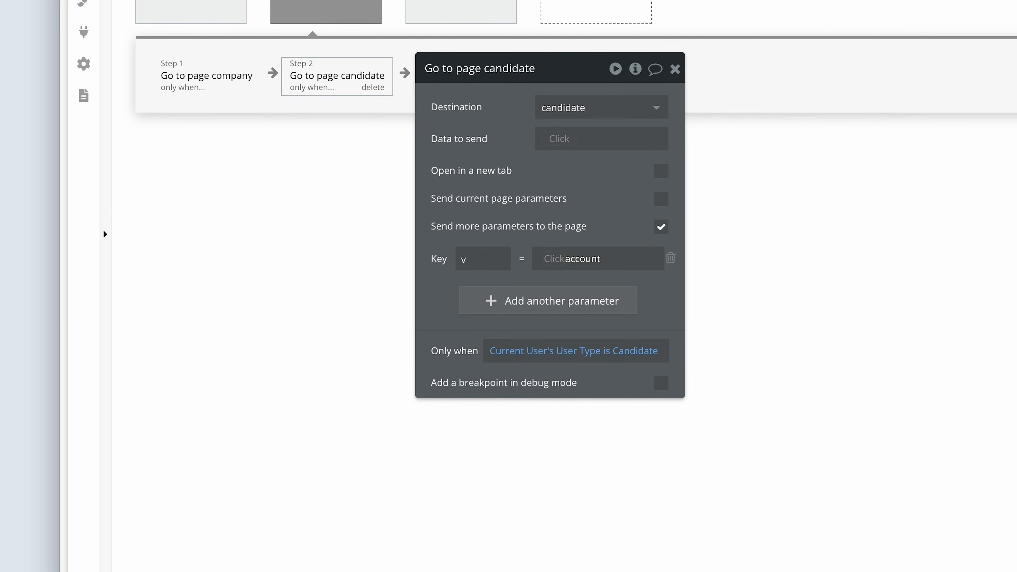
Examine the URL parameter conditions on the candidate page's Account navlink and the company page's Overview navlink.
left_click(209, 56)
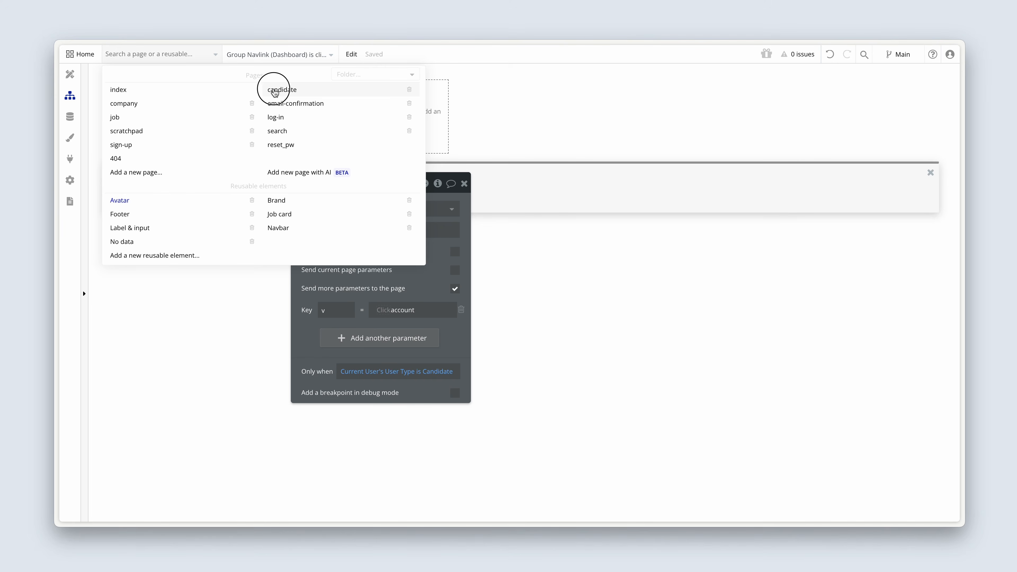
left_click(262, 89)
mouse_move(147, 106)
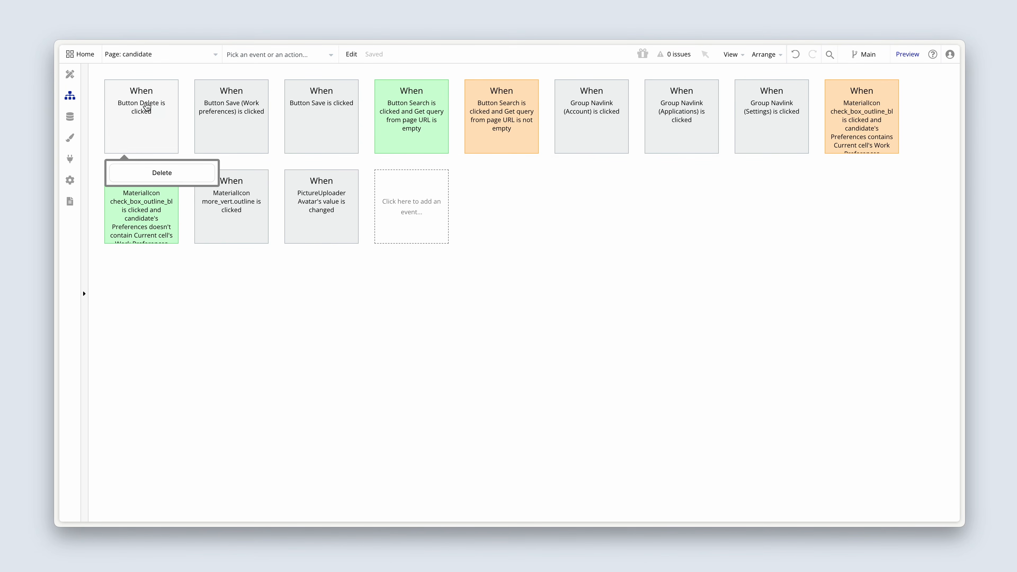
left_click(70, 74)
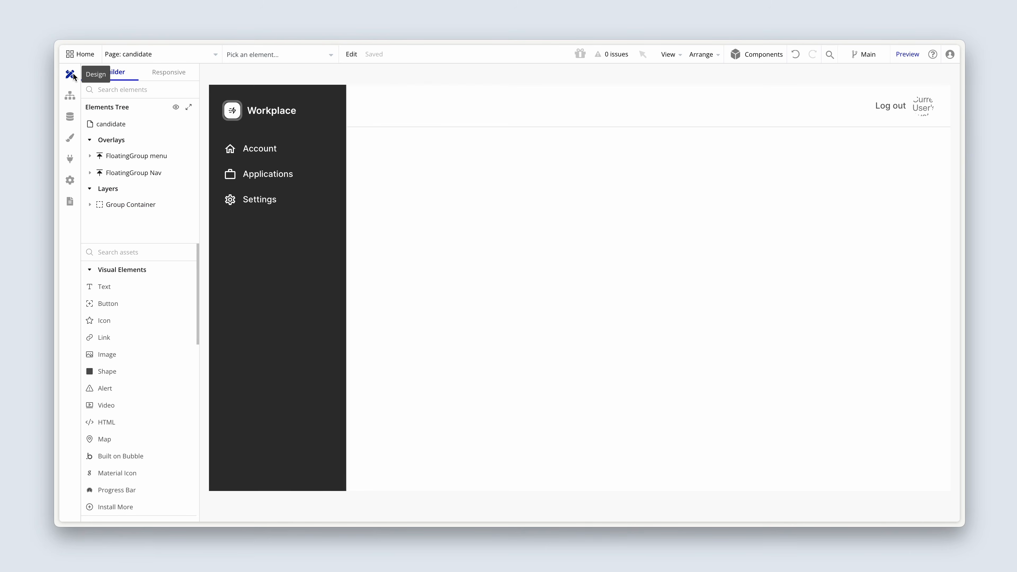
double_click(253, 160)
left_click(419, 206)
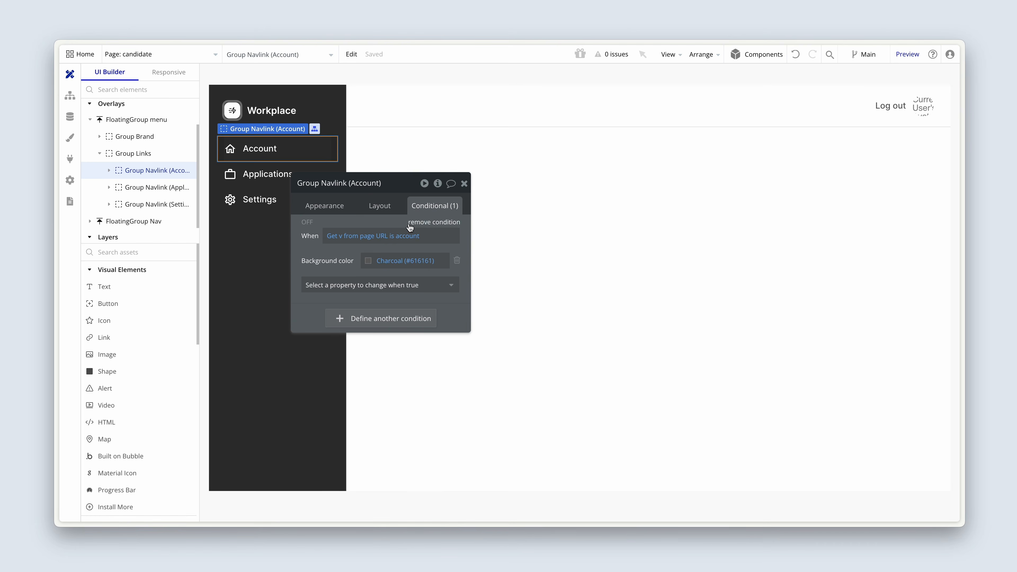
left_click(194, 55)
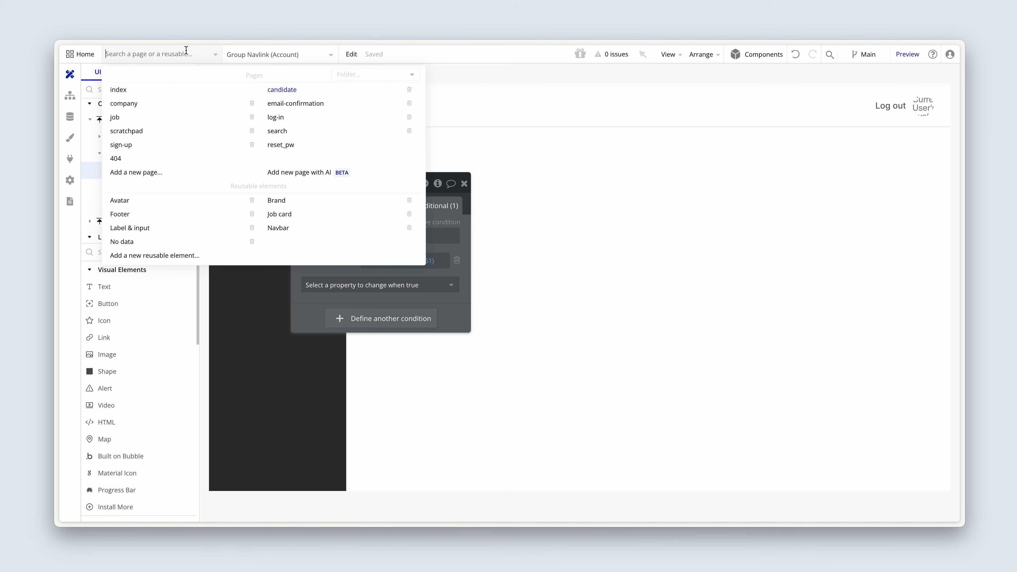
left_click(179, 110)
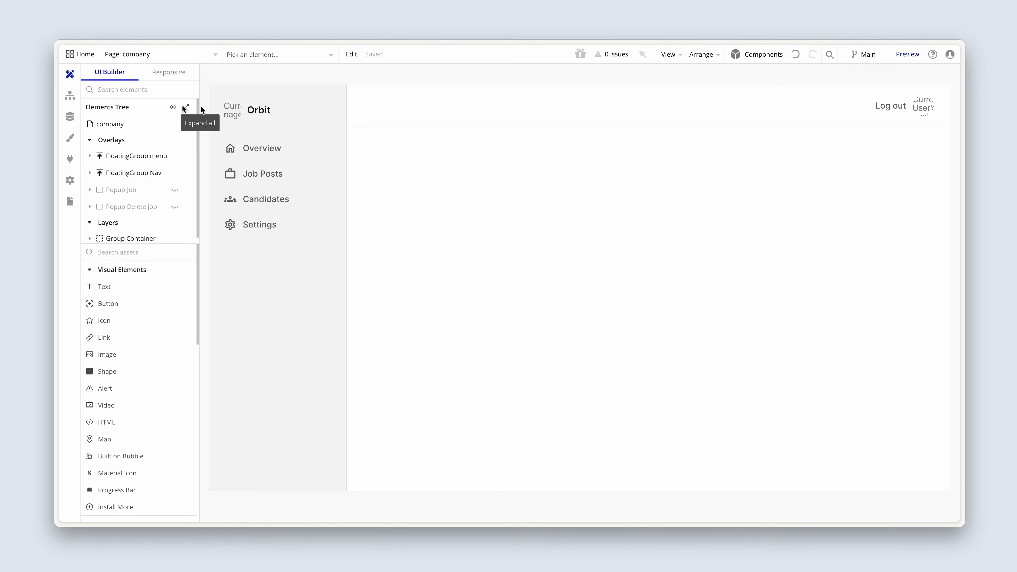
double_click(265, 157)
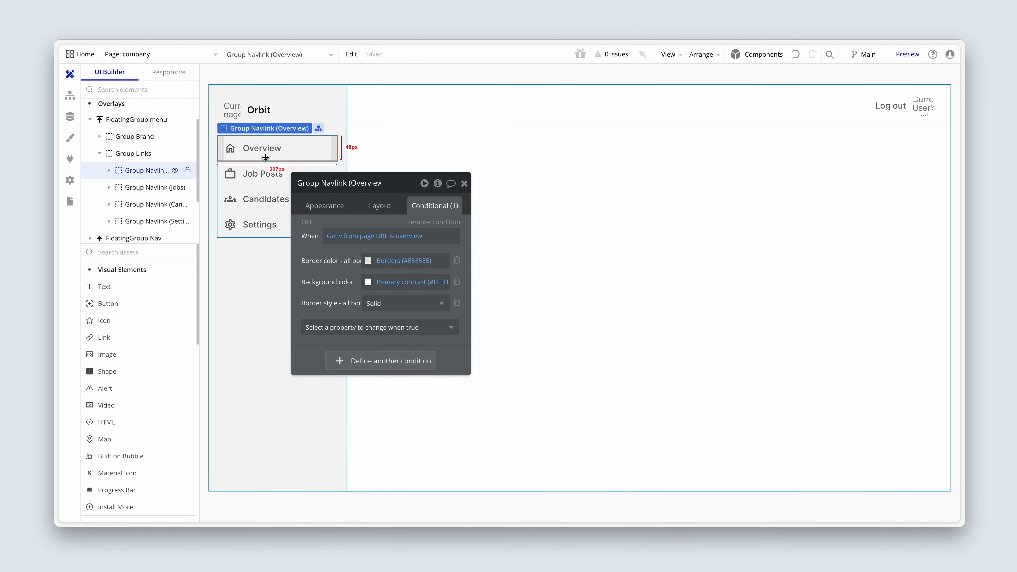
Return to the Avatar reusable element and show its GroupFocus Navigation dropdown on the canvas.
left_click(151, 56)
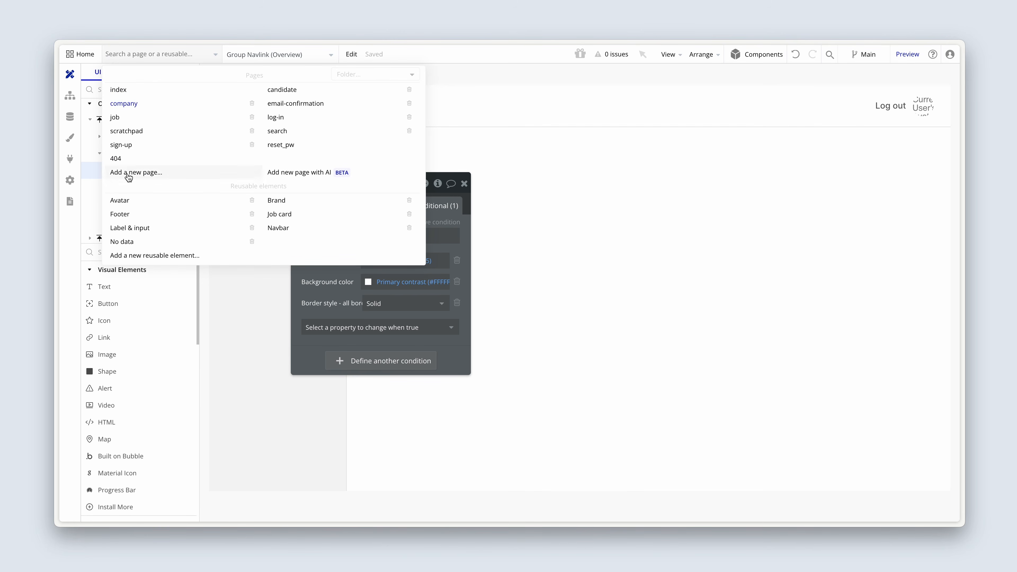
left_click(130, 199)
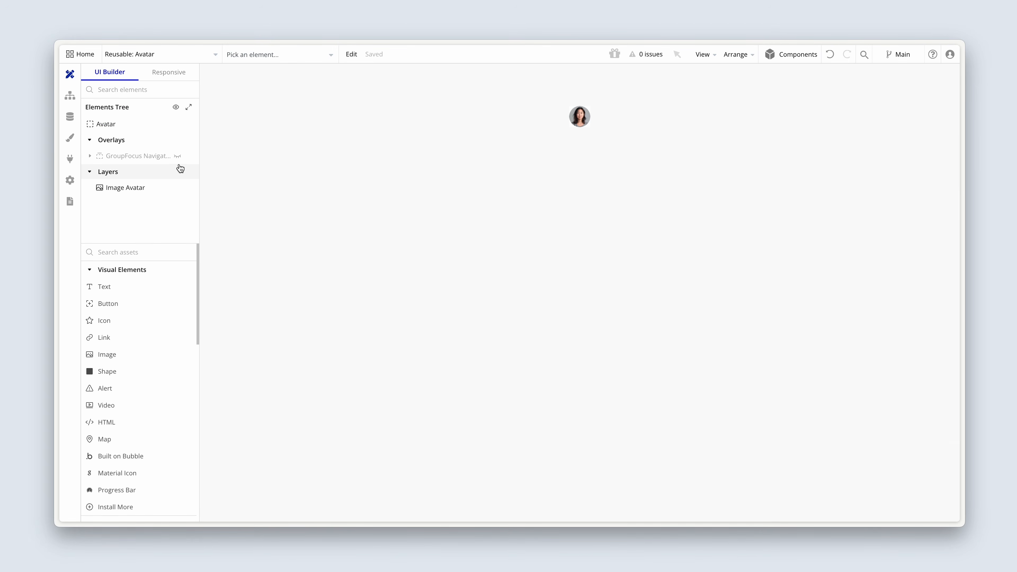
left_click(178, 157)
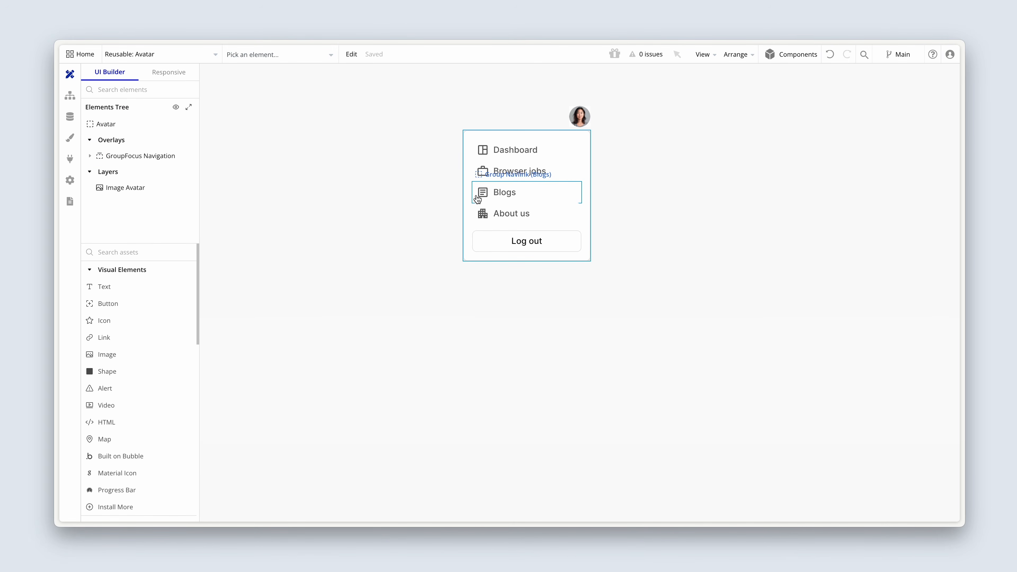
Add a click workflow to the Browser jobs navlink in the Avatar element's dropdown.
left_click(558, 164)
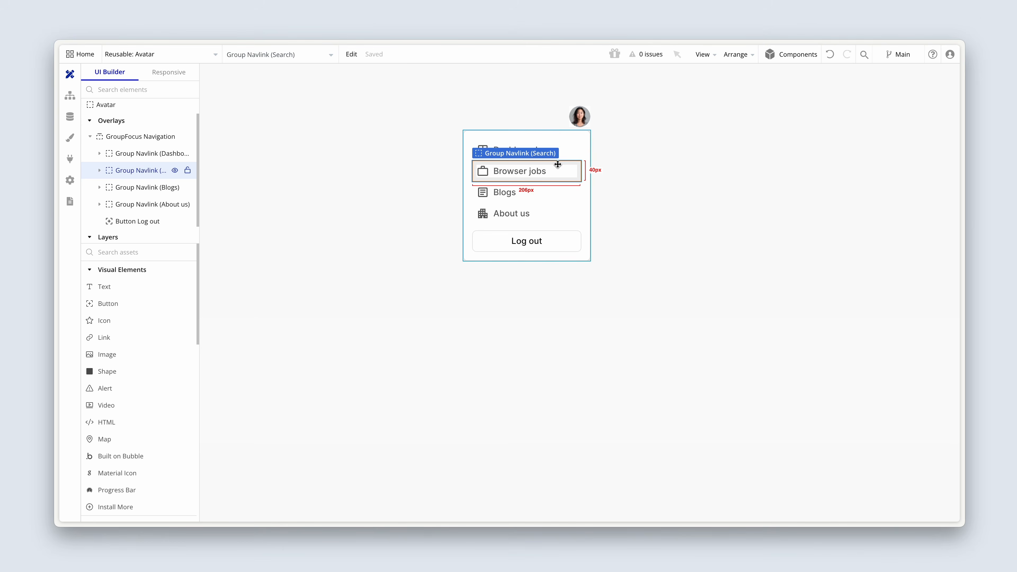
double_click(557, 164)
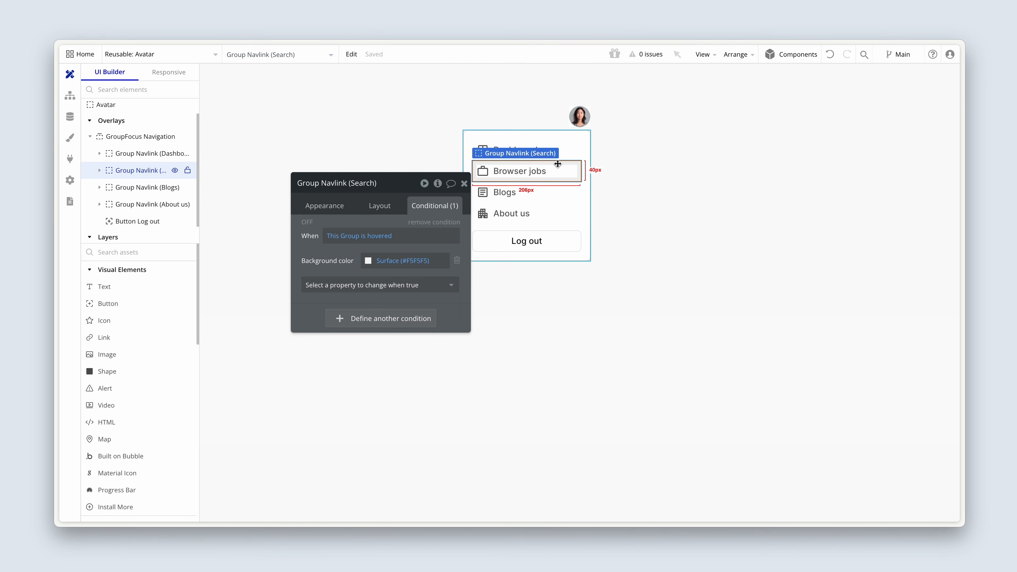
left_click(324, 201)
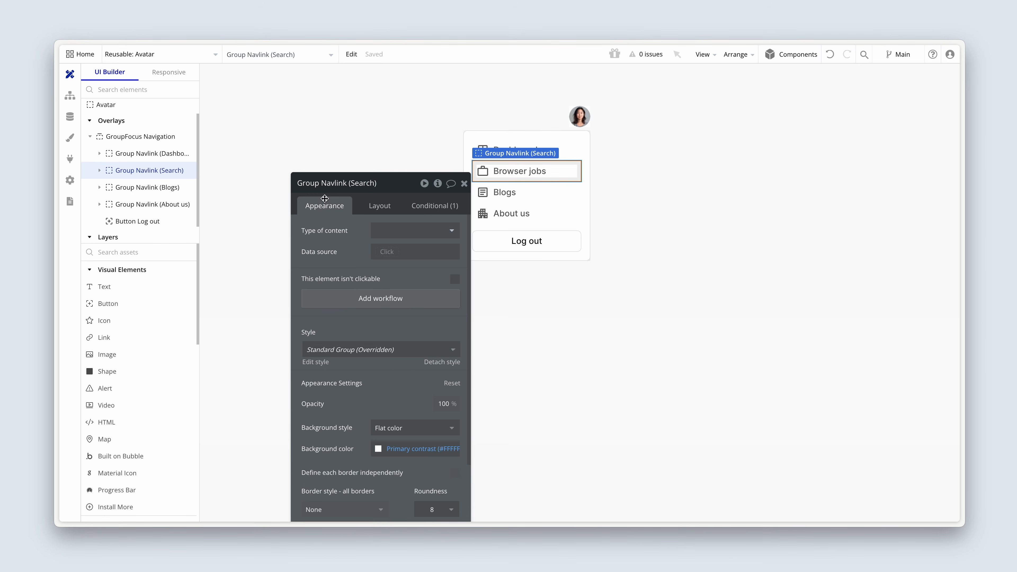
left_click(414, 305)
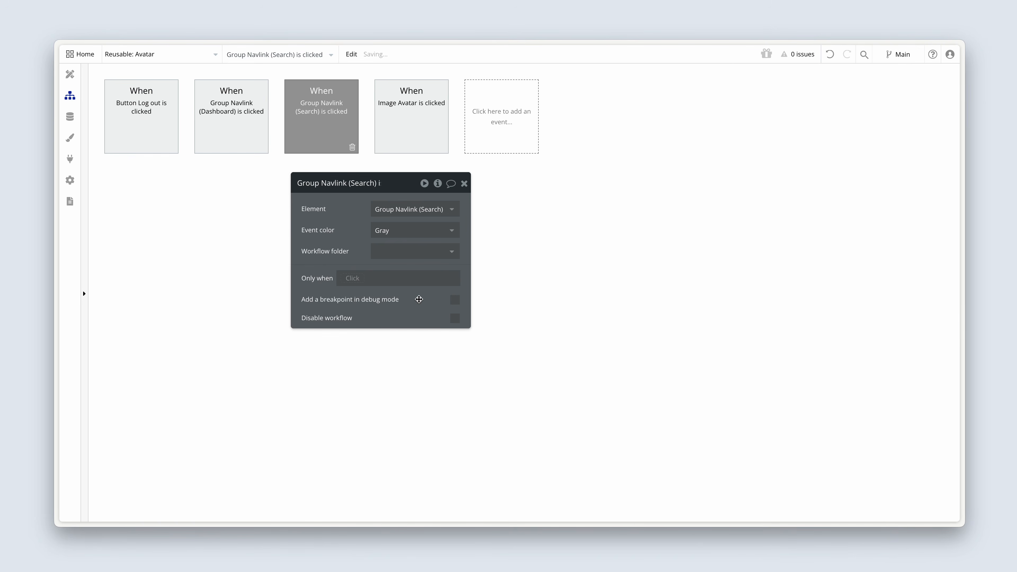
Add a Go to page action with destination search to the Group Navlink (Search) click workflow.
left_click(169, 187)
mouse_move(167, 246)
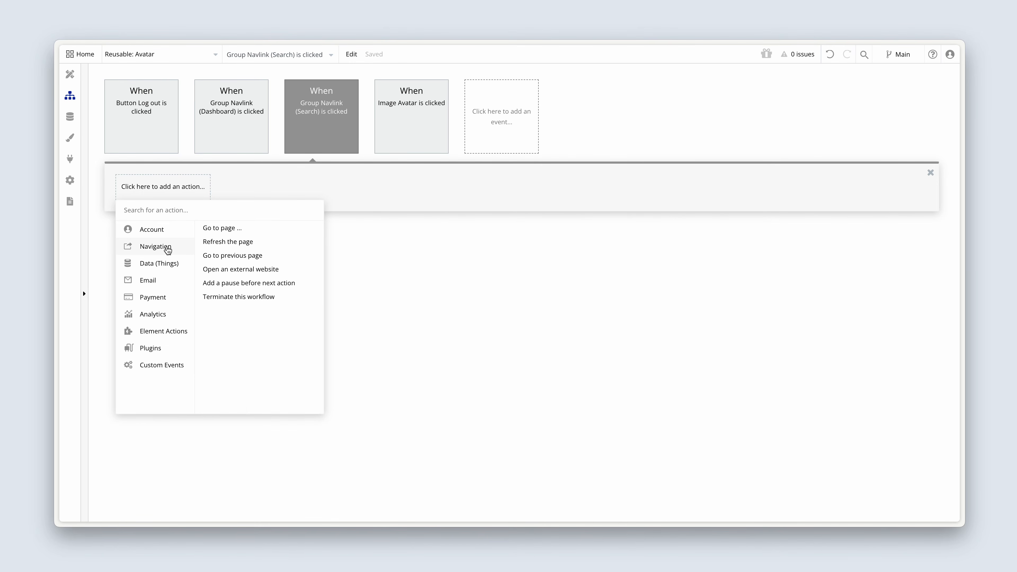
left_click(230, 227)
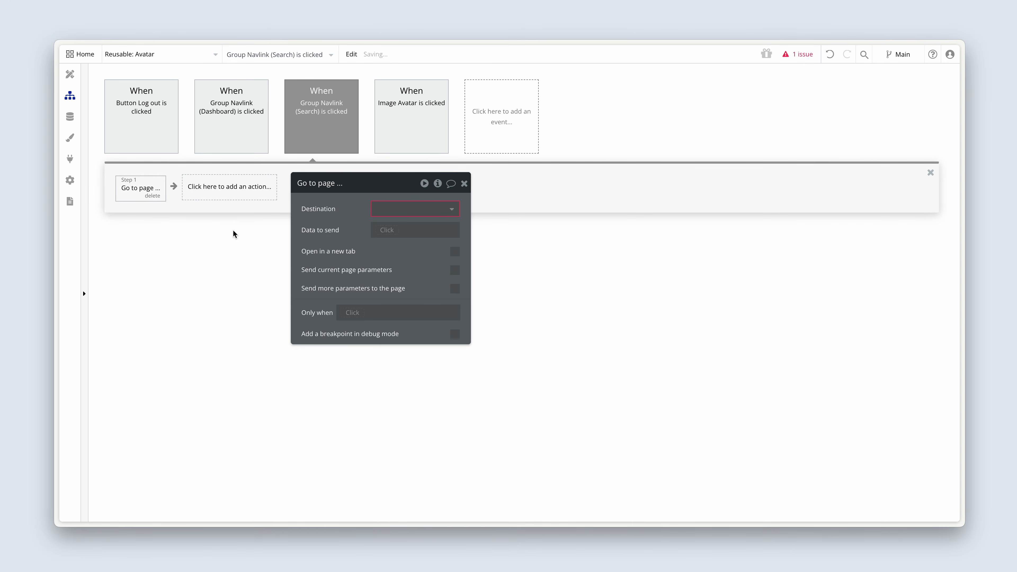
left_click(382, 209)
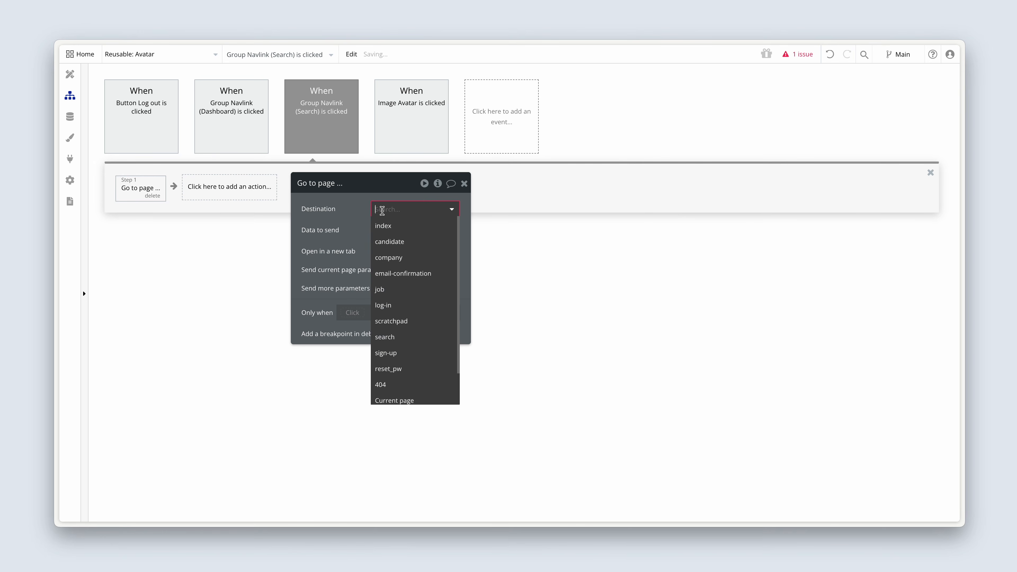
left_click(398, 337)
left_click_drag(378, 273, 271, 265)
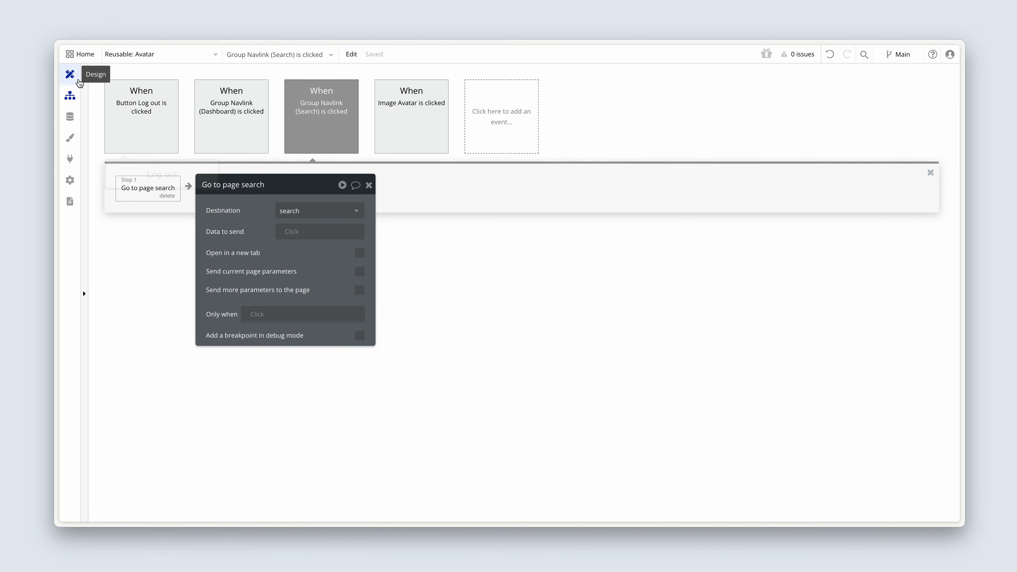
Open the Navbar reusable element, show Group User on the canvas and select its avatar image.
left_click(71, 75)
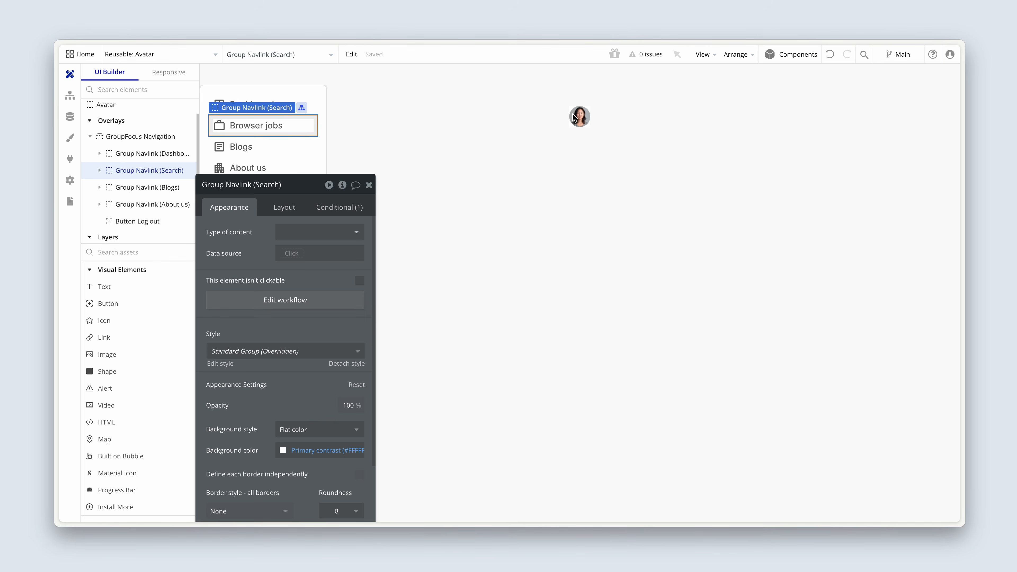
left_click(200, 56)
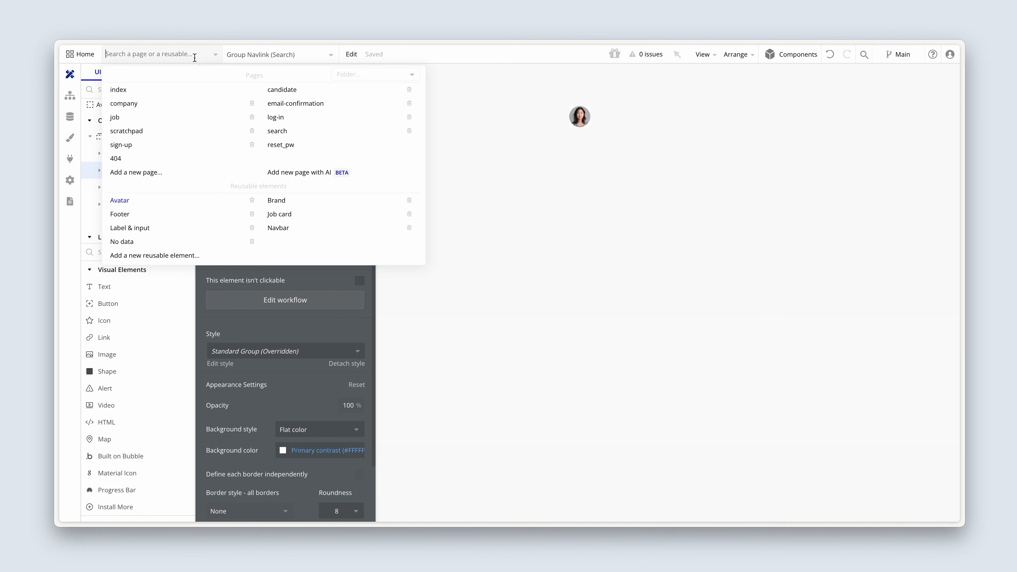
left_click(284, 228)
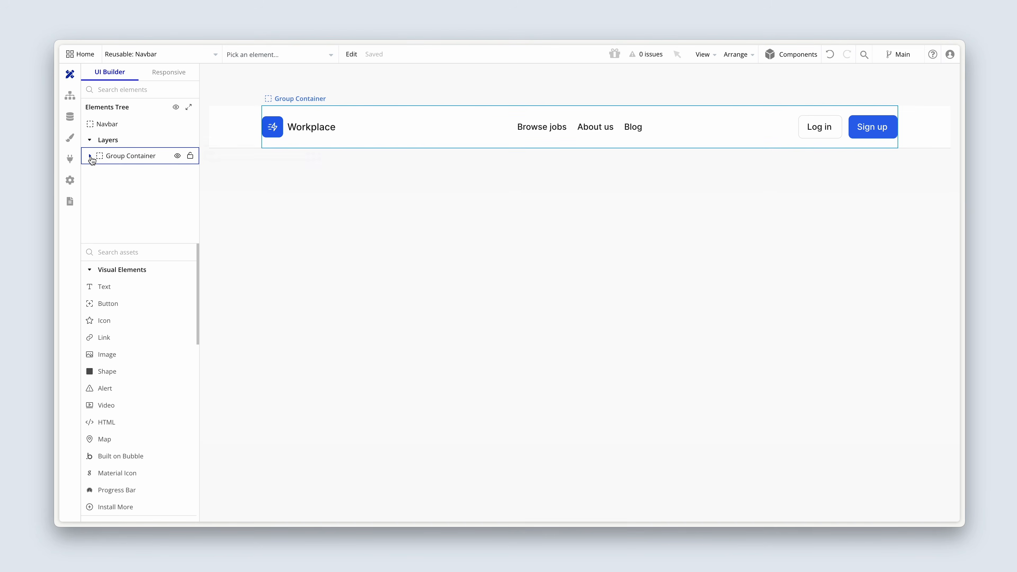
left_click(100, 155)
left_click(178, 223)
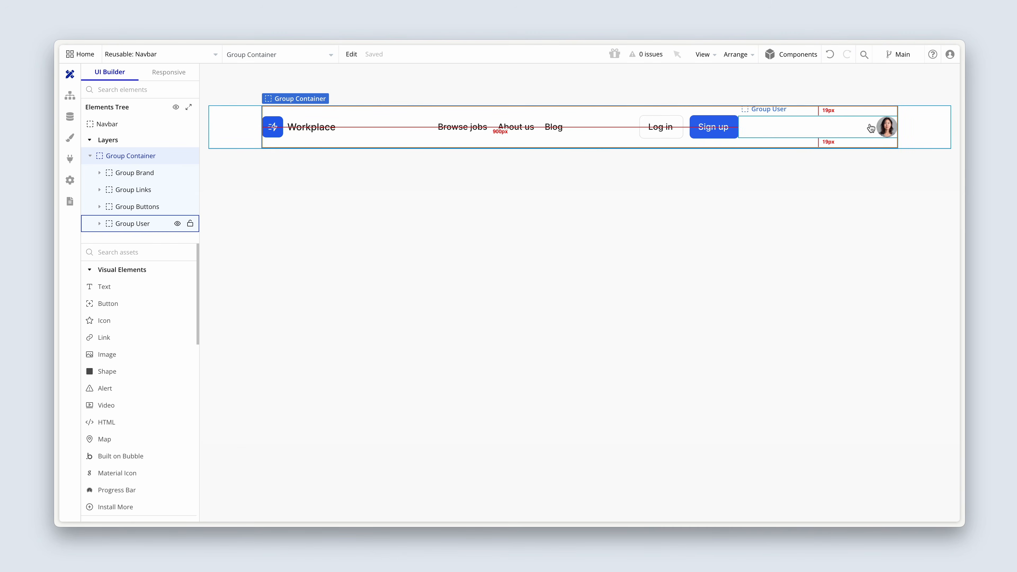
left_click(885, 128)
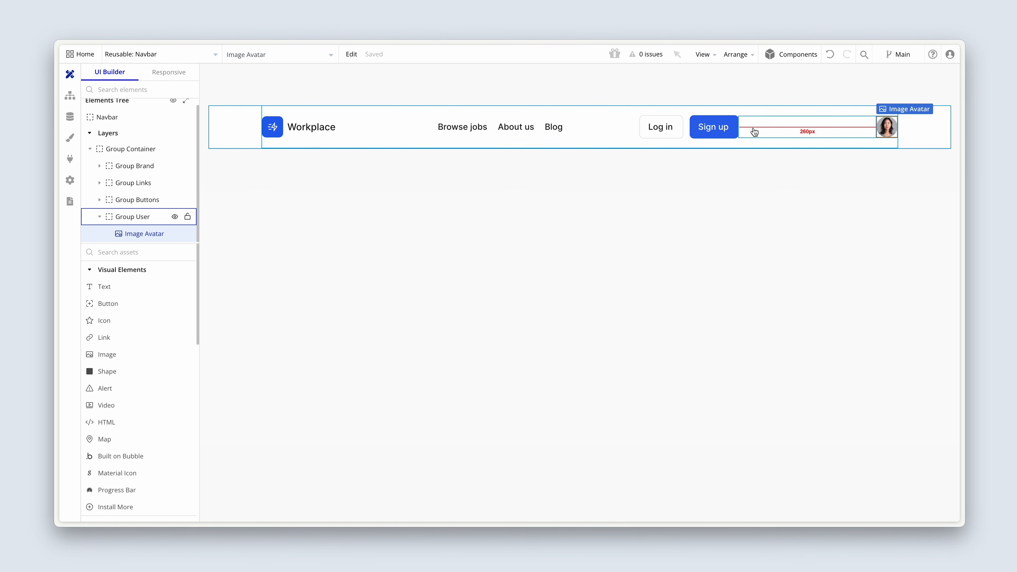
Place the Avatar reusable element inside the navbar's Group User.
scroll(143, 314, "down", 10)
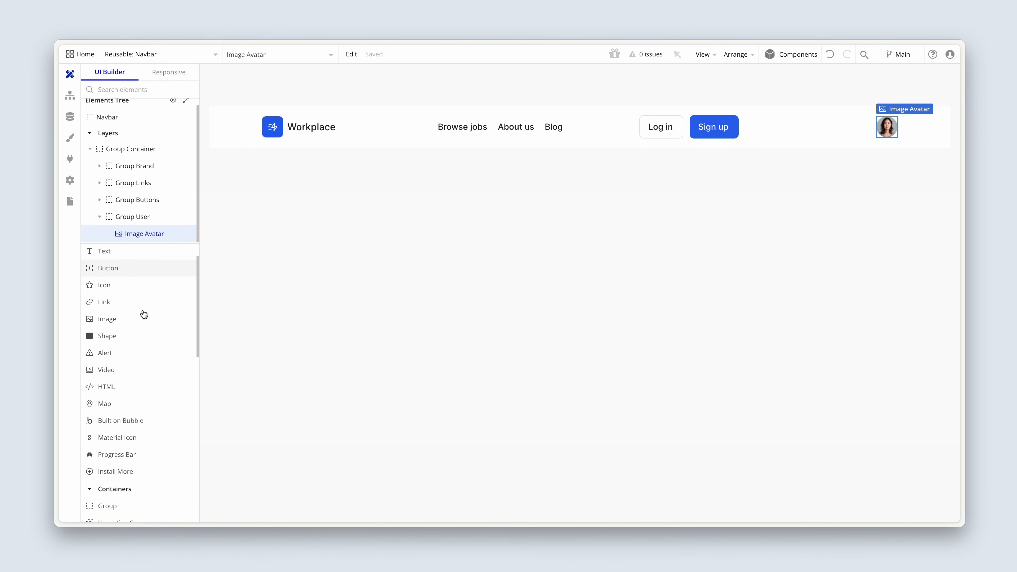
mouse_move(115, 395)
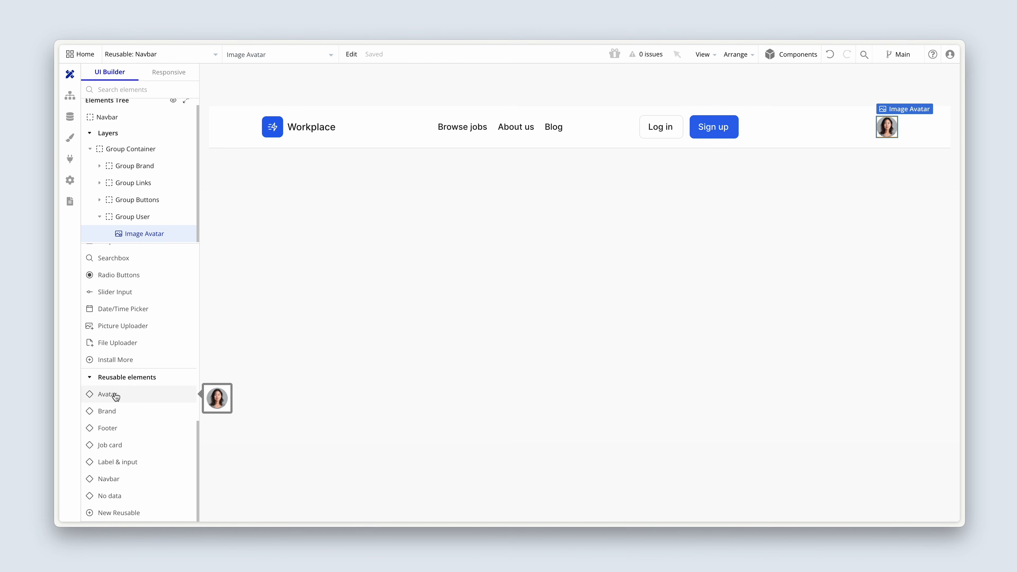
left_click(126, 394)
left_click(843, 128)
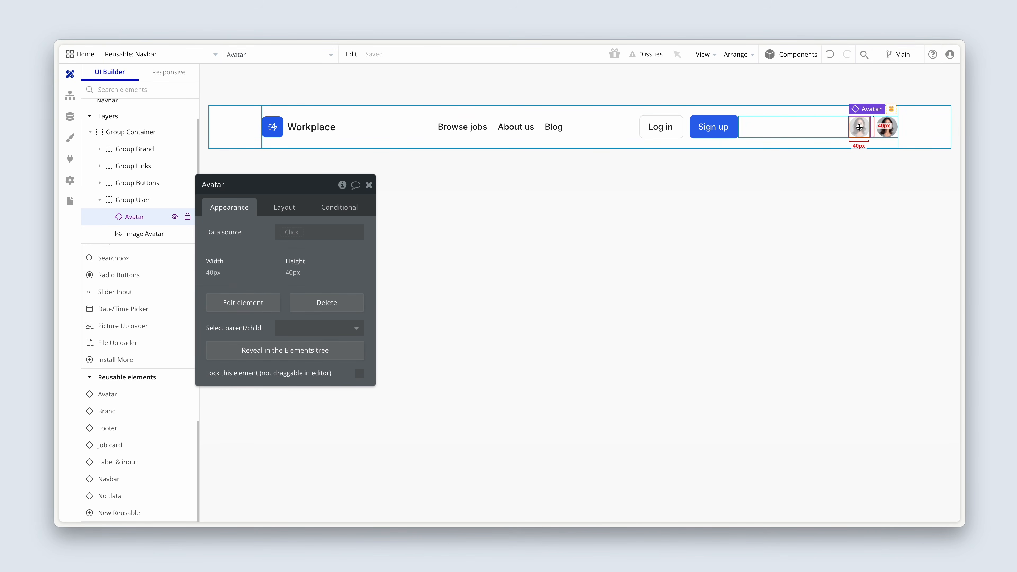
Set the navbar Avatar element's data source to Current User.
left_click_drag(344, 251, 409, 237)
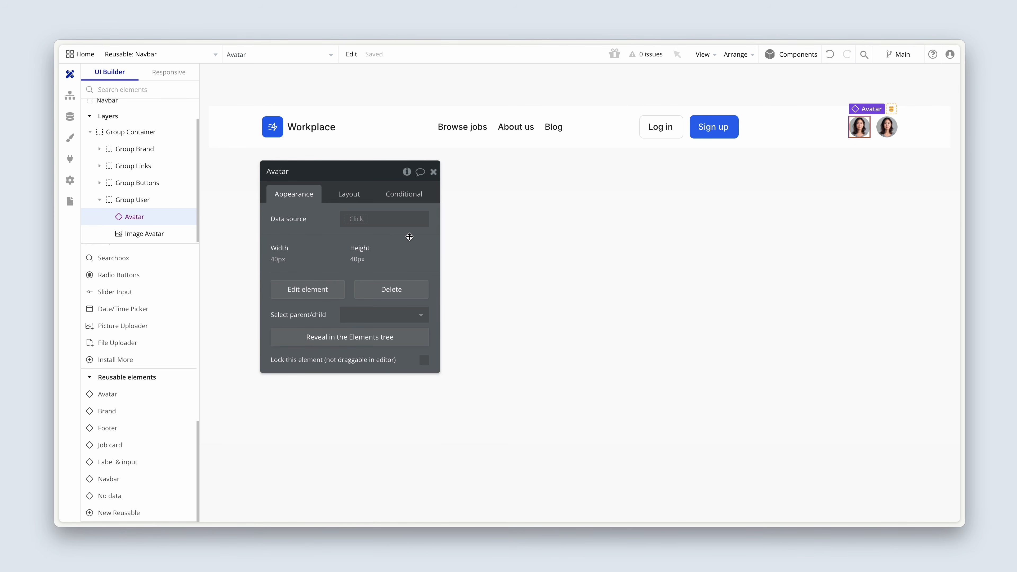
left_click(353, 220)
left_click(397, 292)
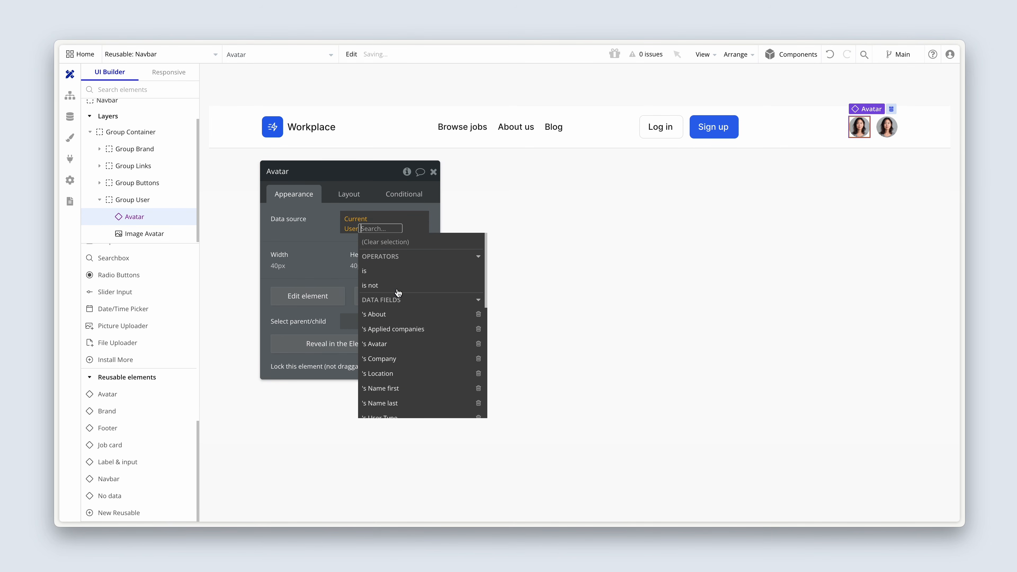
left_click(349, 194)
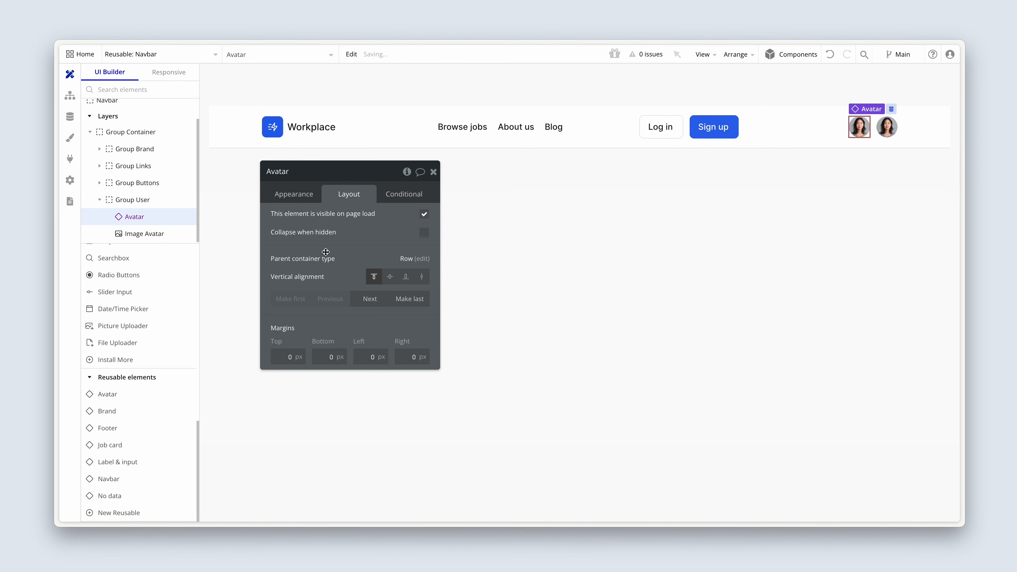
left_click(292, 197)
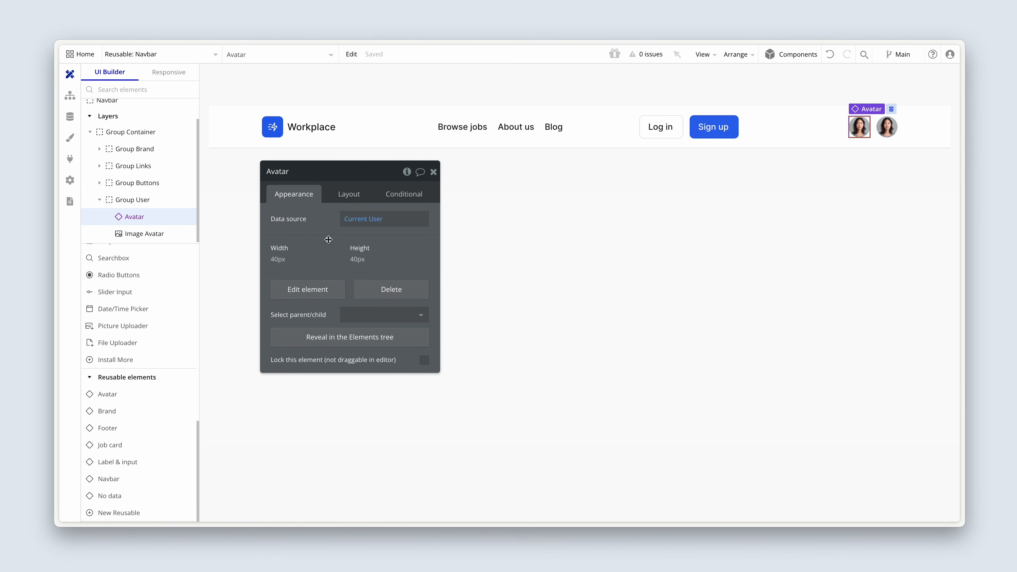
Delete the old Image Avatar from Group User and select the reusable Avatar element.
left_click(886, 129)
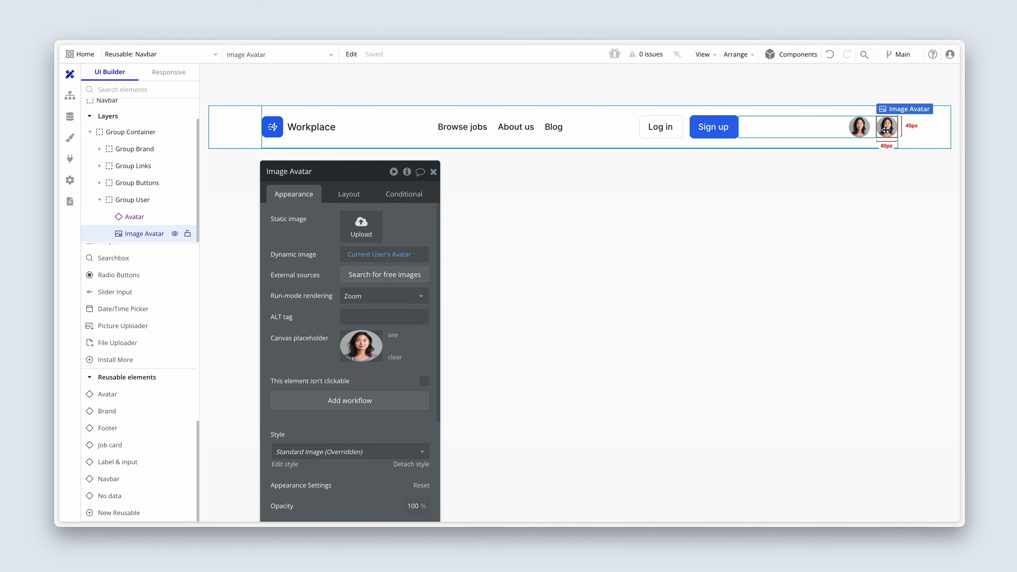
key("Delete")
left_click(886, 128)
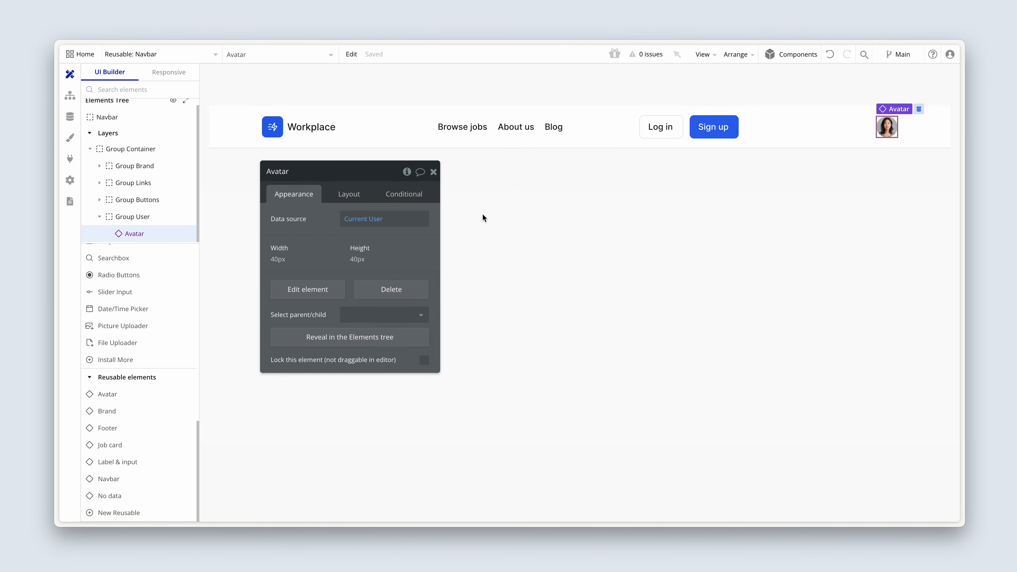
Examine the Avatar reusable element's type of content and its Image Avatar's dynamic image source.
left_click(328, 291)
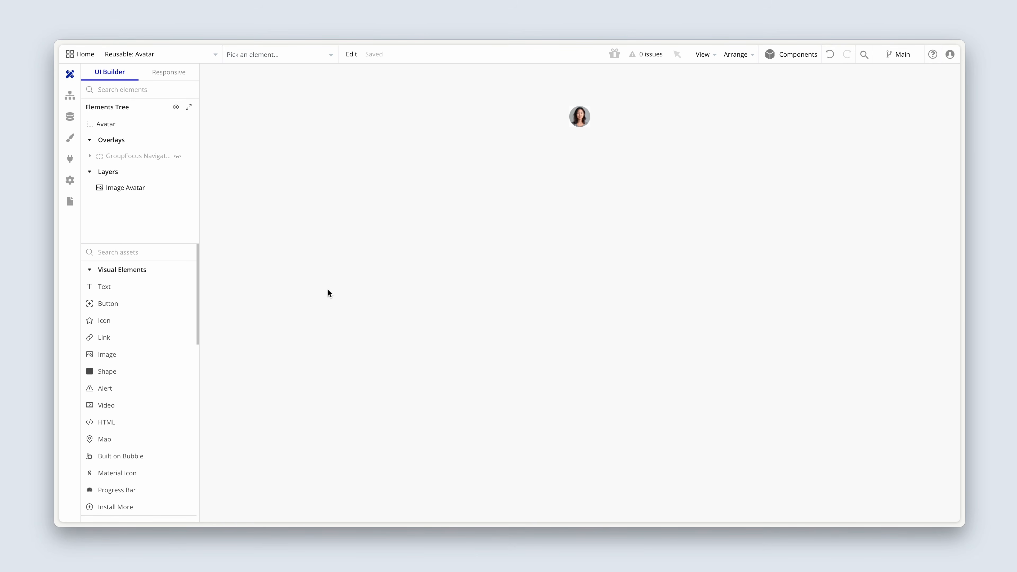
left_click(118, 125)
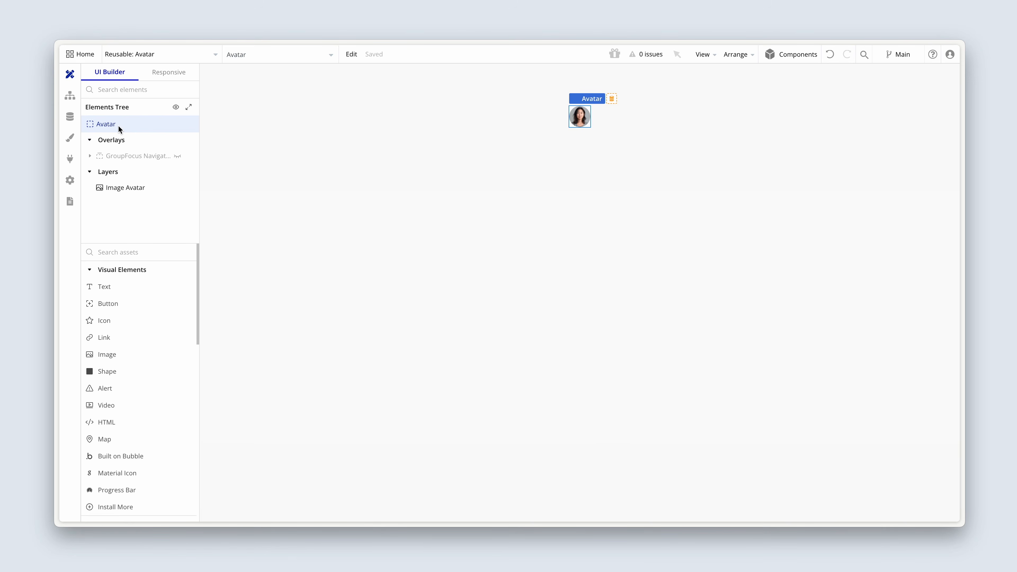
left_click(271, 57)
left_click(269, 93)
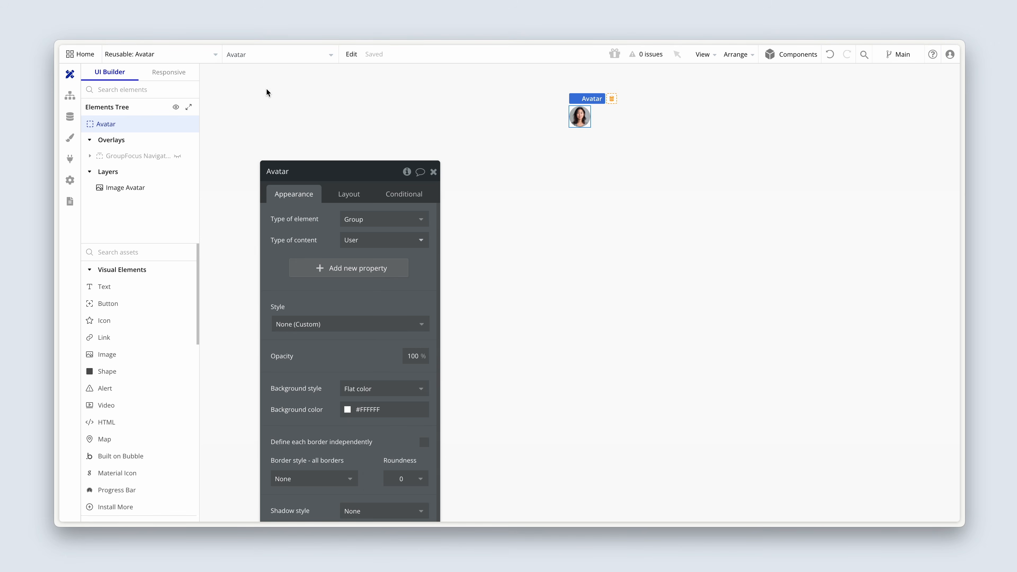
right_click(292, 212)
left_click(363, 146)
left_click_drag(298, 202, 405, 134)
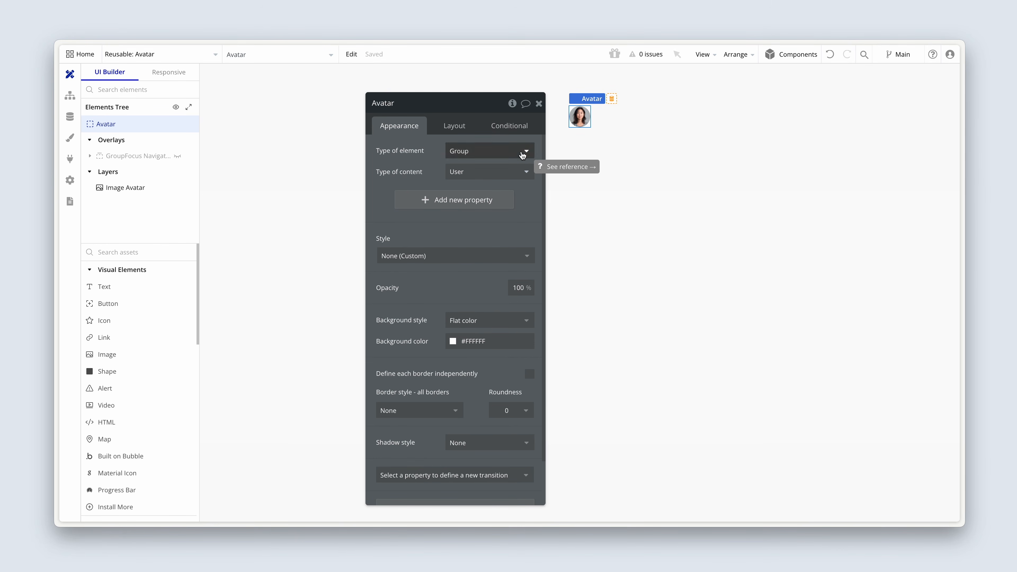
left_click(581, 117)
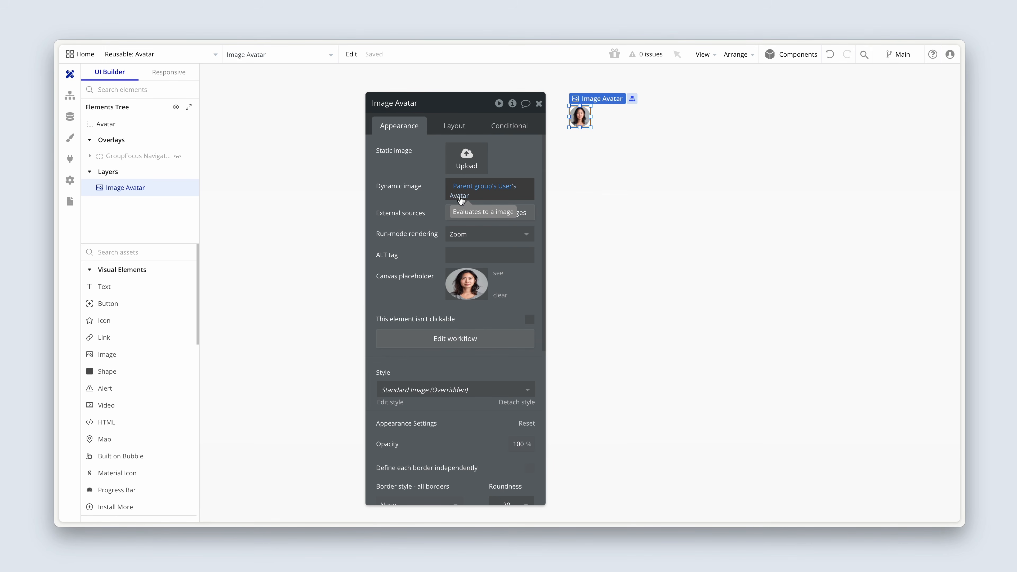
Preview the index page and follow the Dashboard link in the navbar avatar's dropdown.
left_click(204, 54)
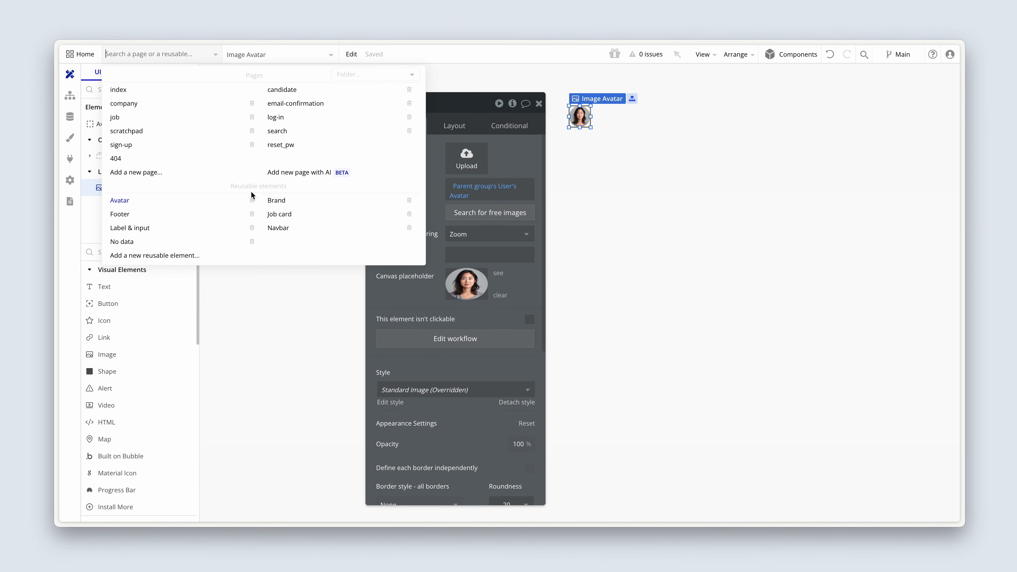
left_click(278, 227)
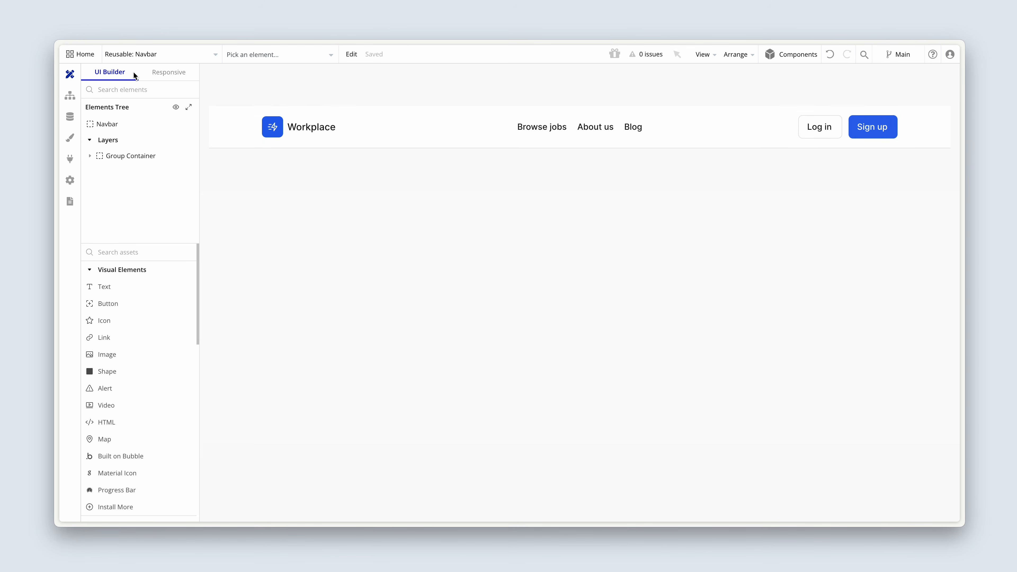
left_click(141, 56)
left_click(141, 89)
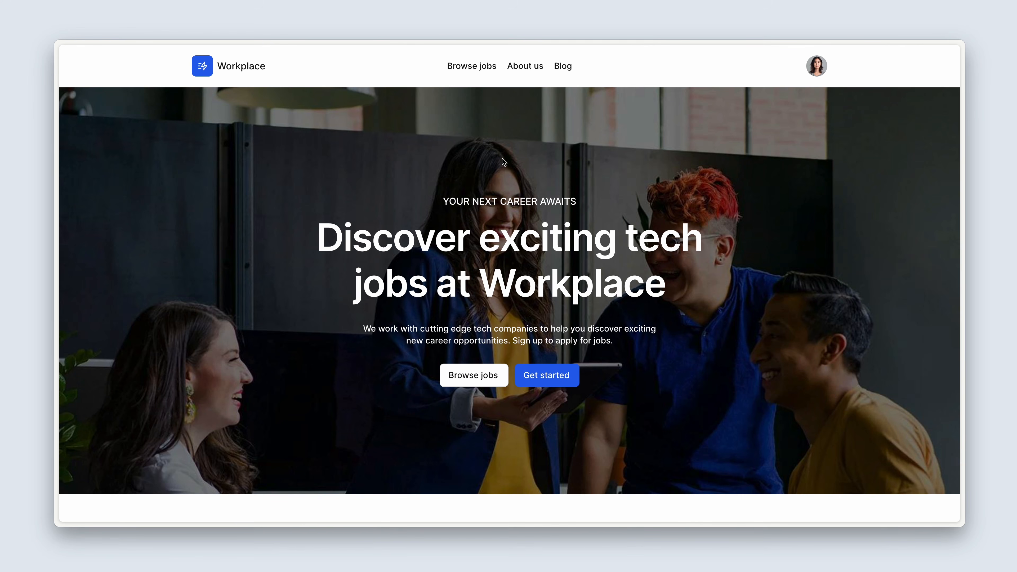
left_click(823, 67)
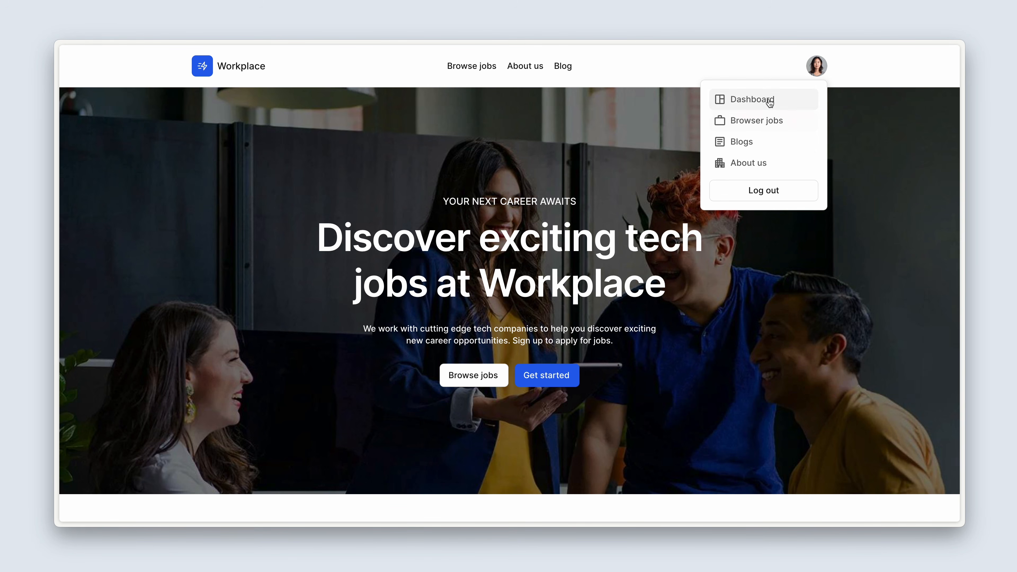
left_click(791, 104)
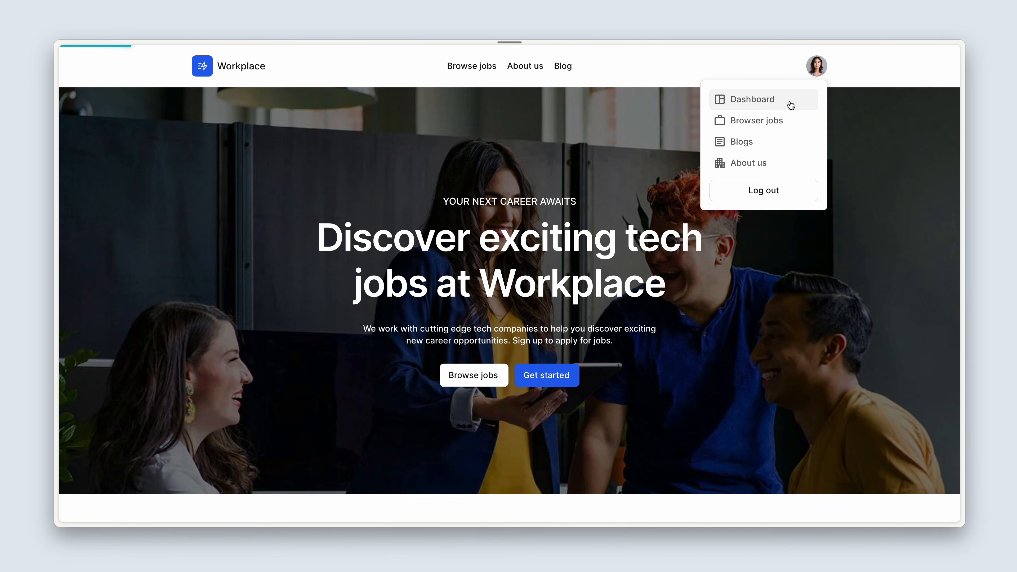